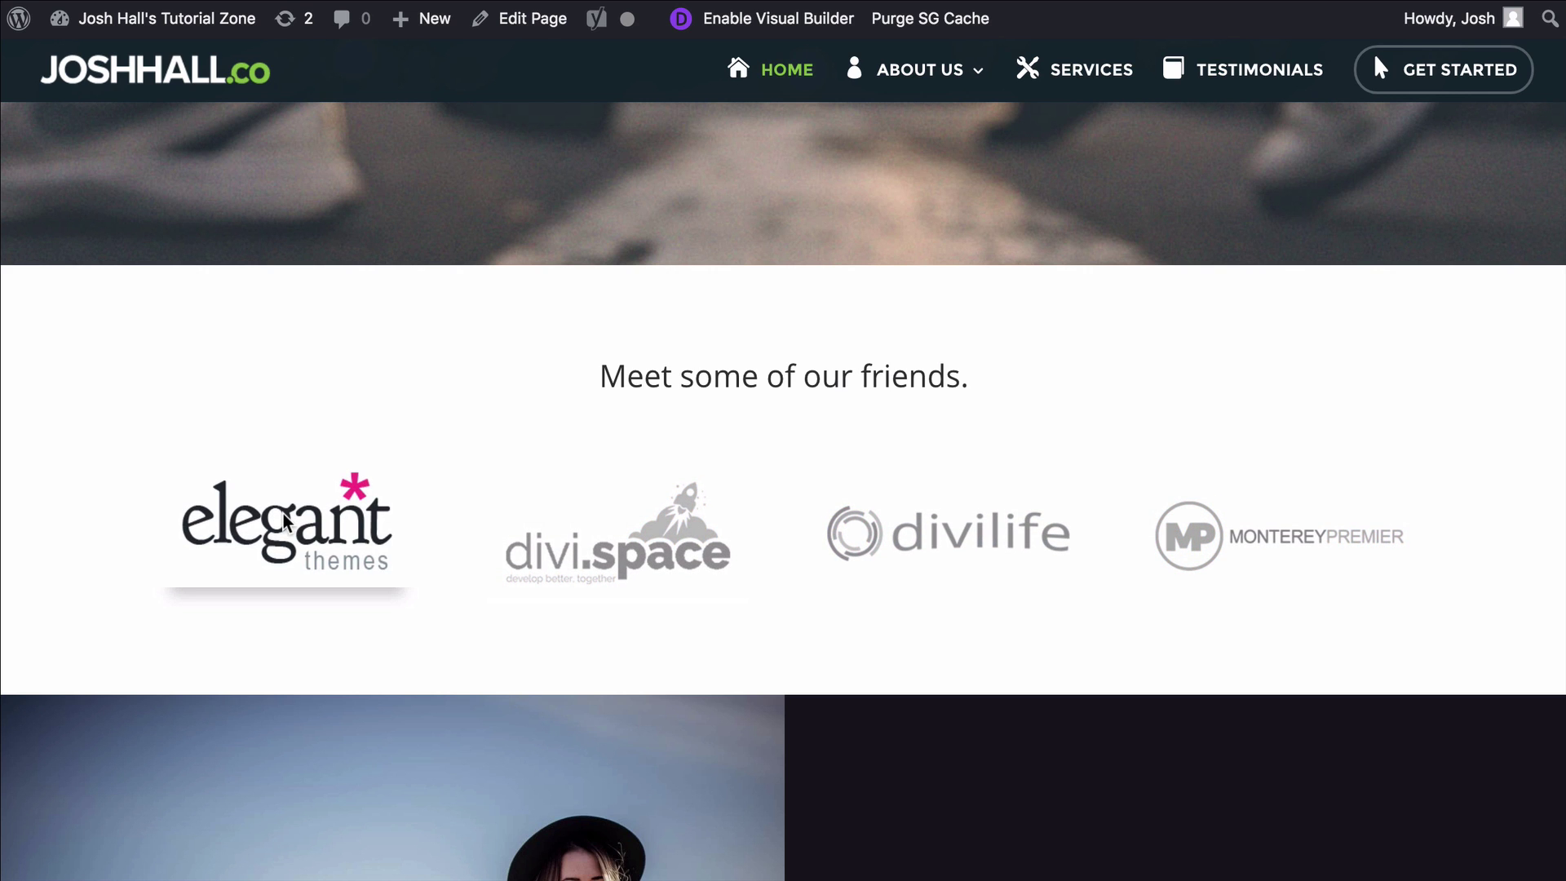
# - Open the home page in the visual builder at the "Meet some of our friends." logo section
pyautogui.scroll(-1, 773, 260)
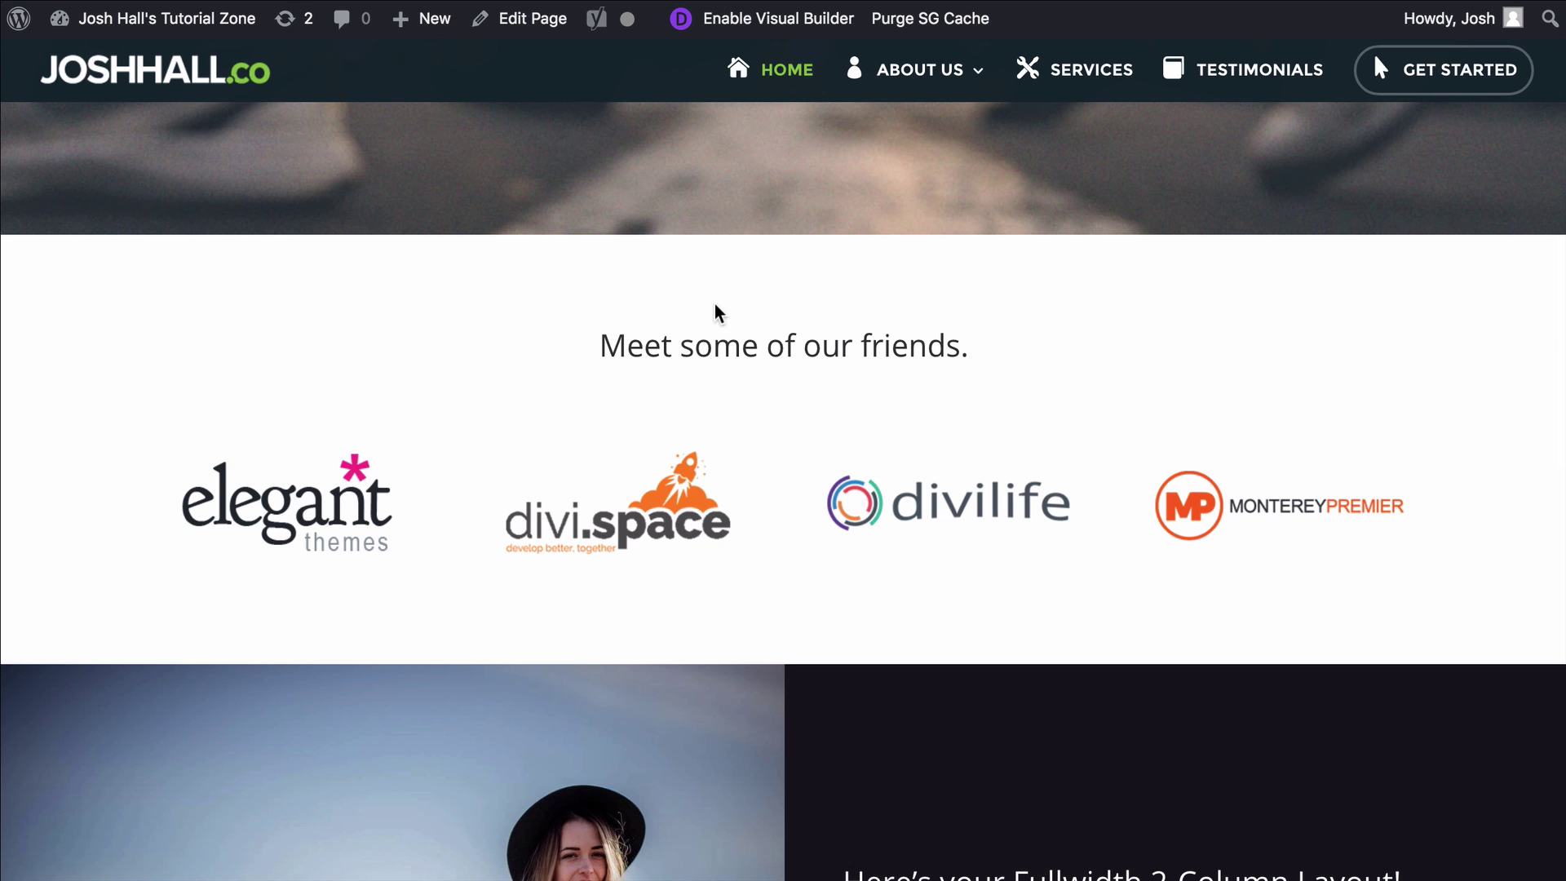
pyautogui.scroll(-1, 718, 312)
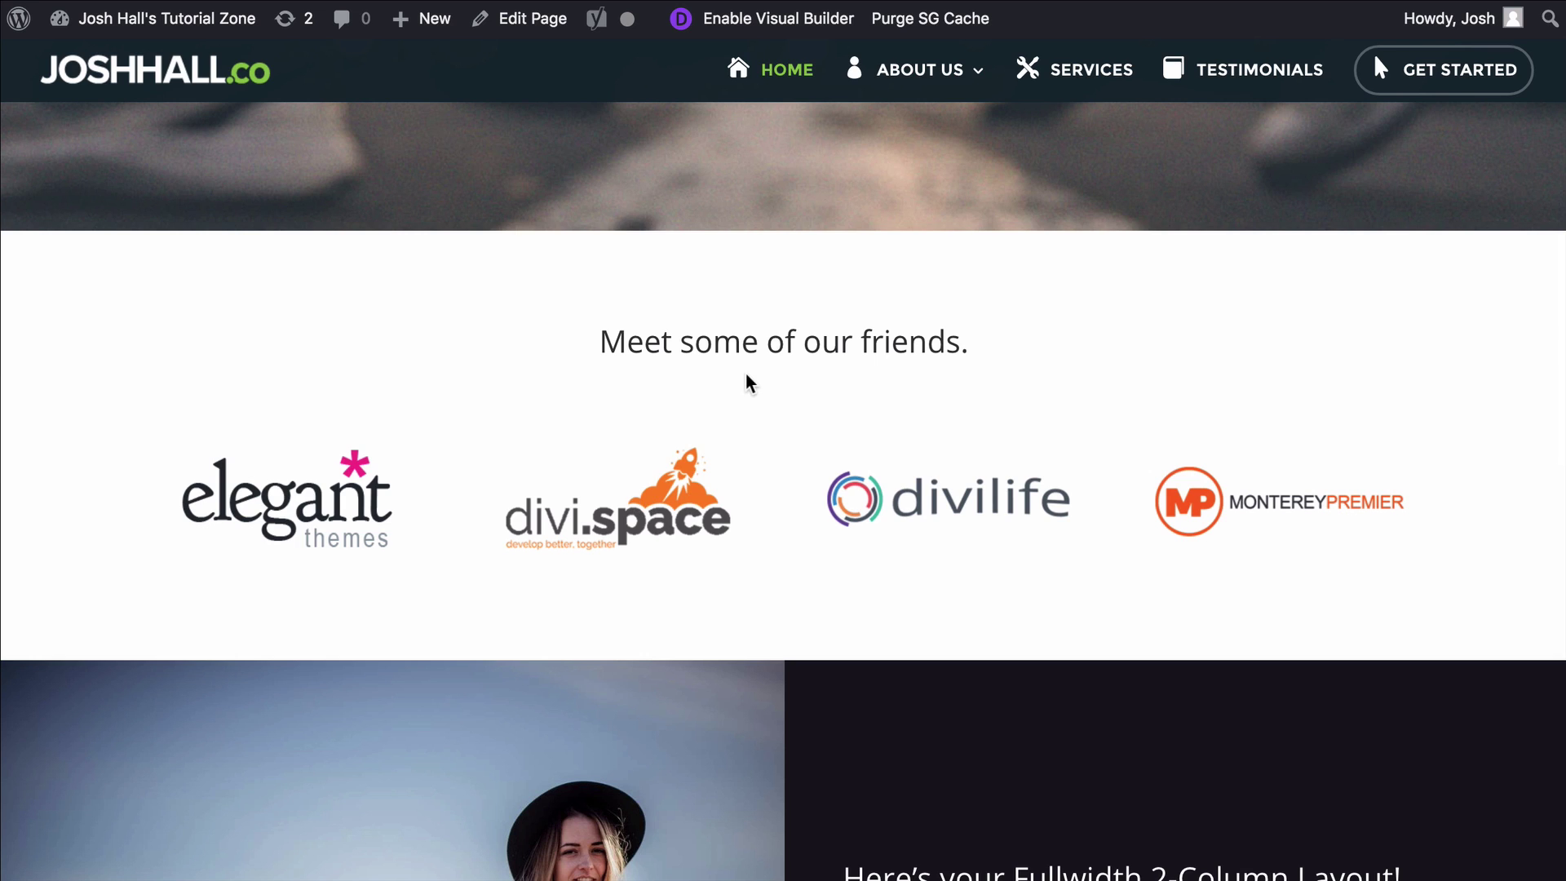
pyautogui.click(775, 26)
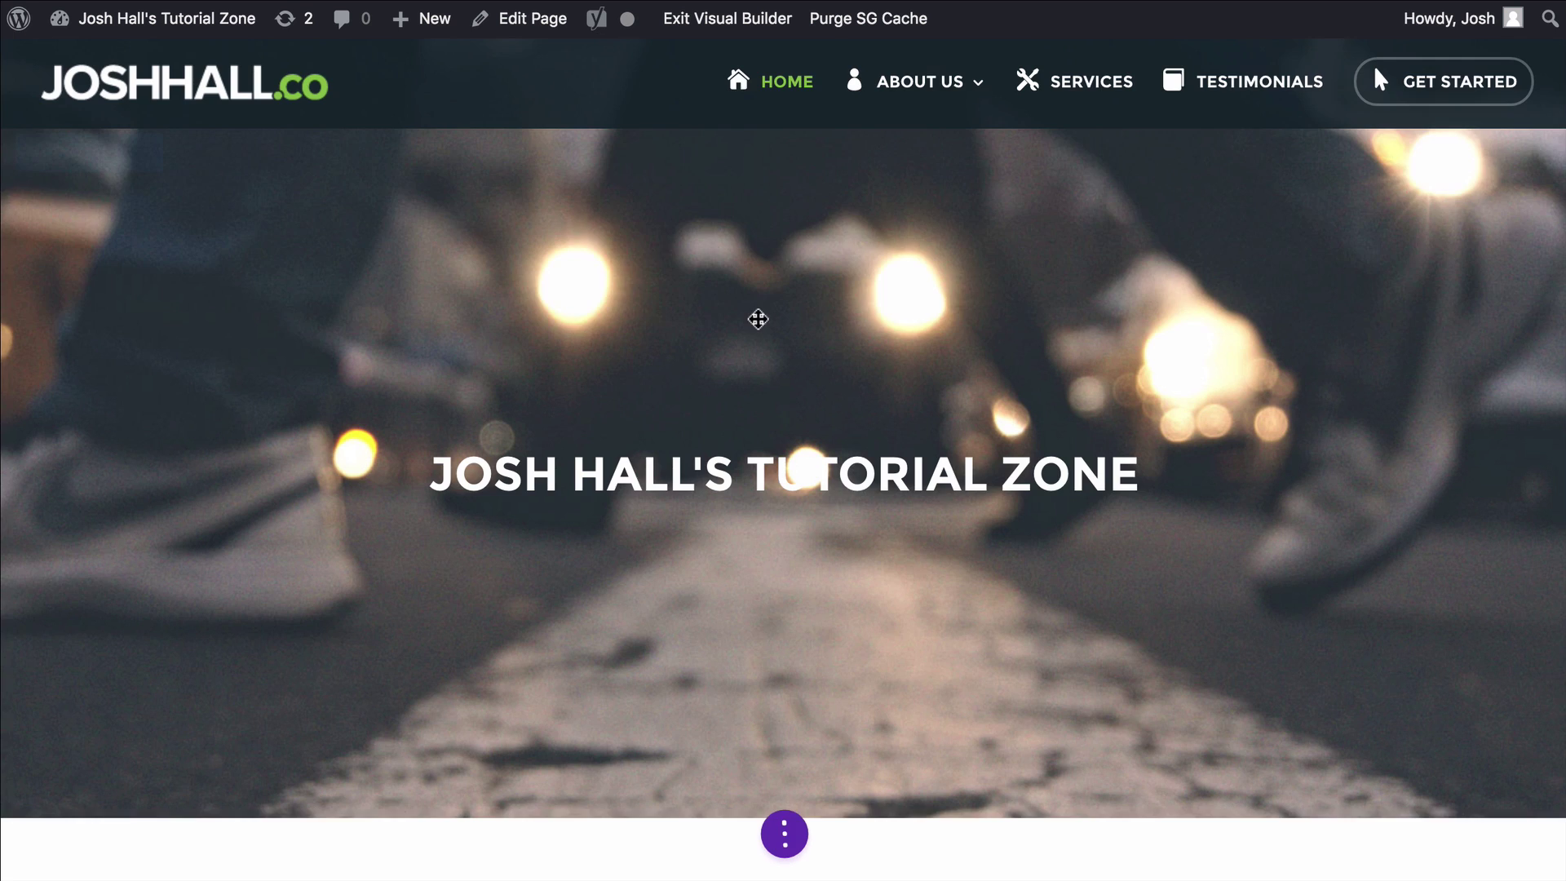
pyautogui.scroll(-7, 779, 359)
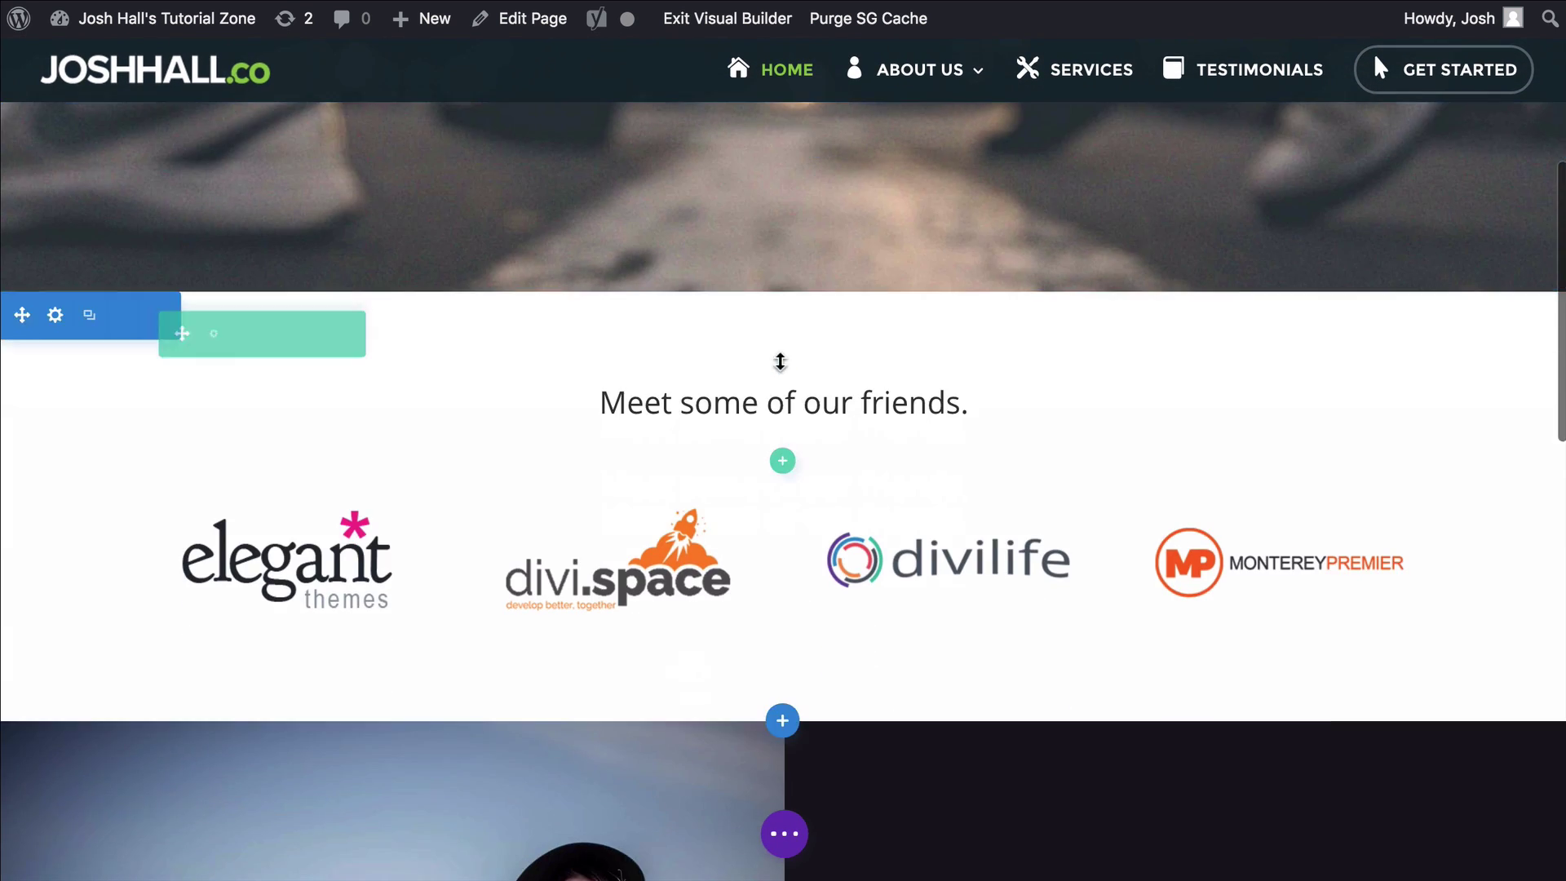
pyautogui.scroll(-1, 771, 383)
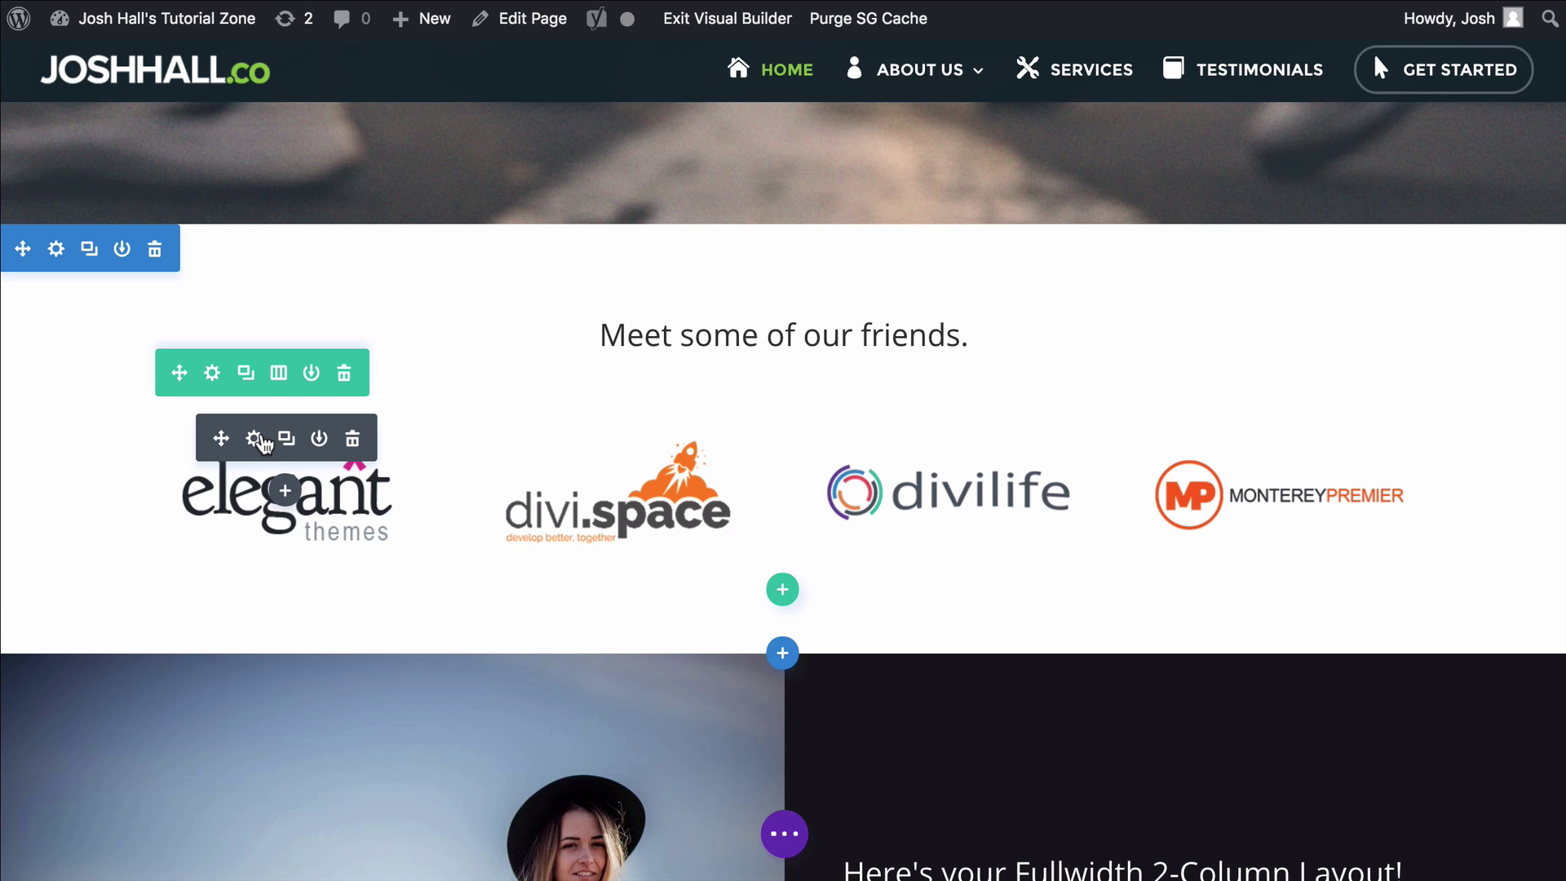
# - Assign the CSS class friend-logo to the Elegant Themes logo image and save its settings
pyautogui.click(254, 439)
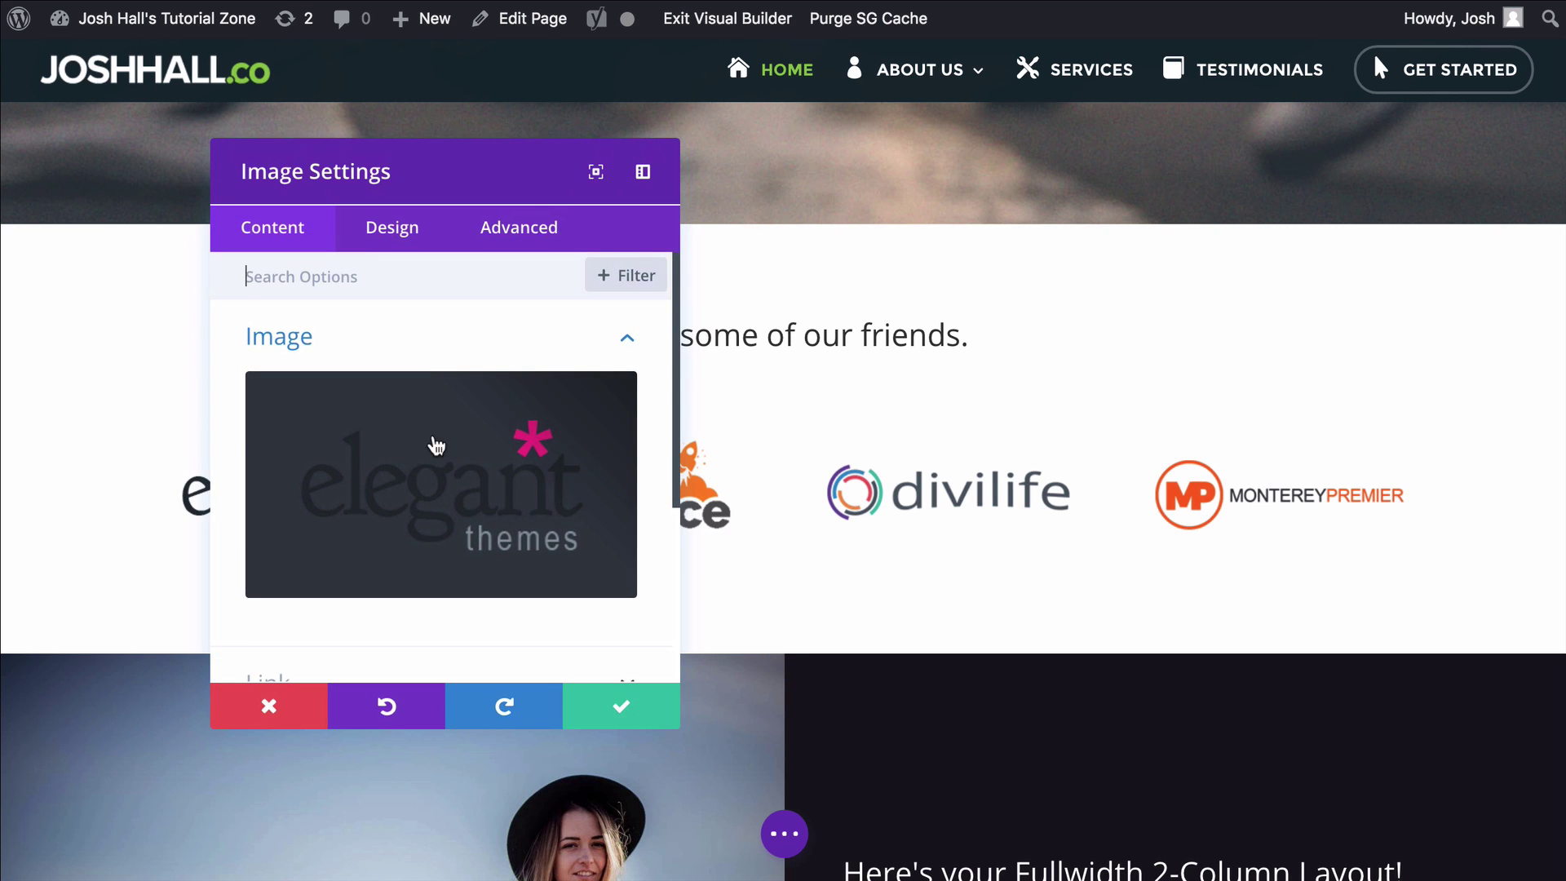
pyautogui.click(499, 236)
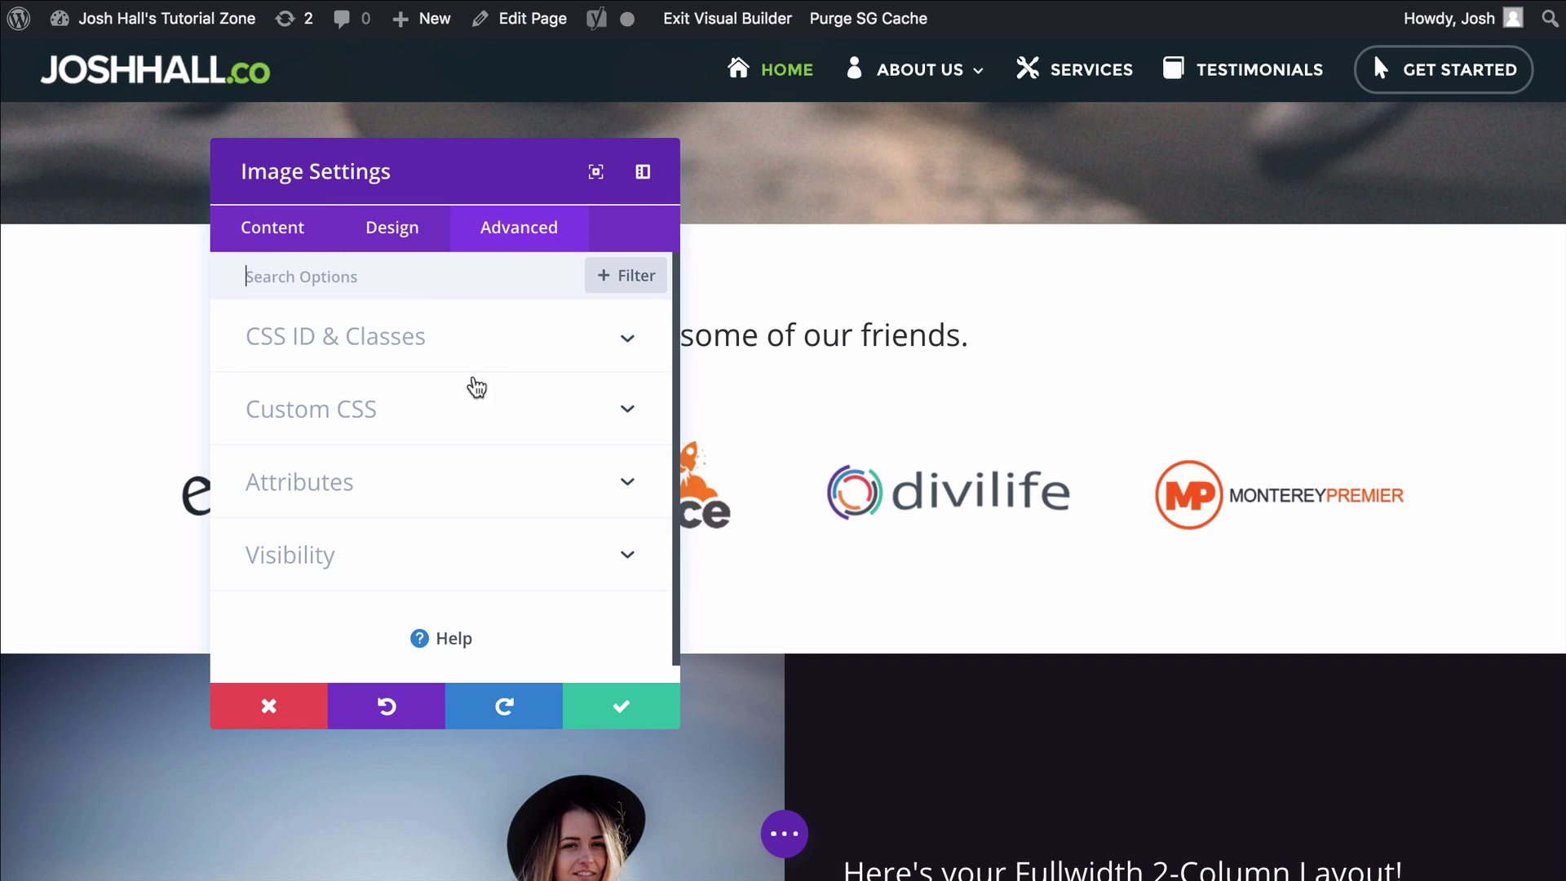
pyautogui.click(493, 349)
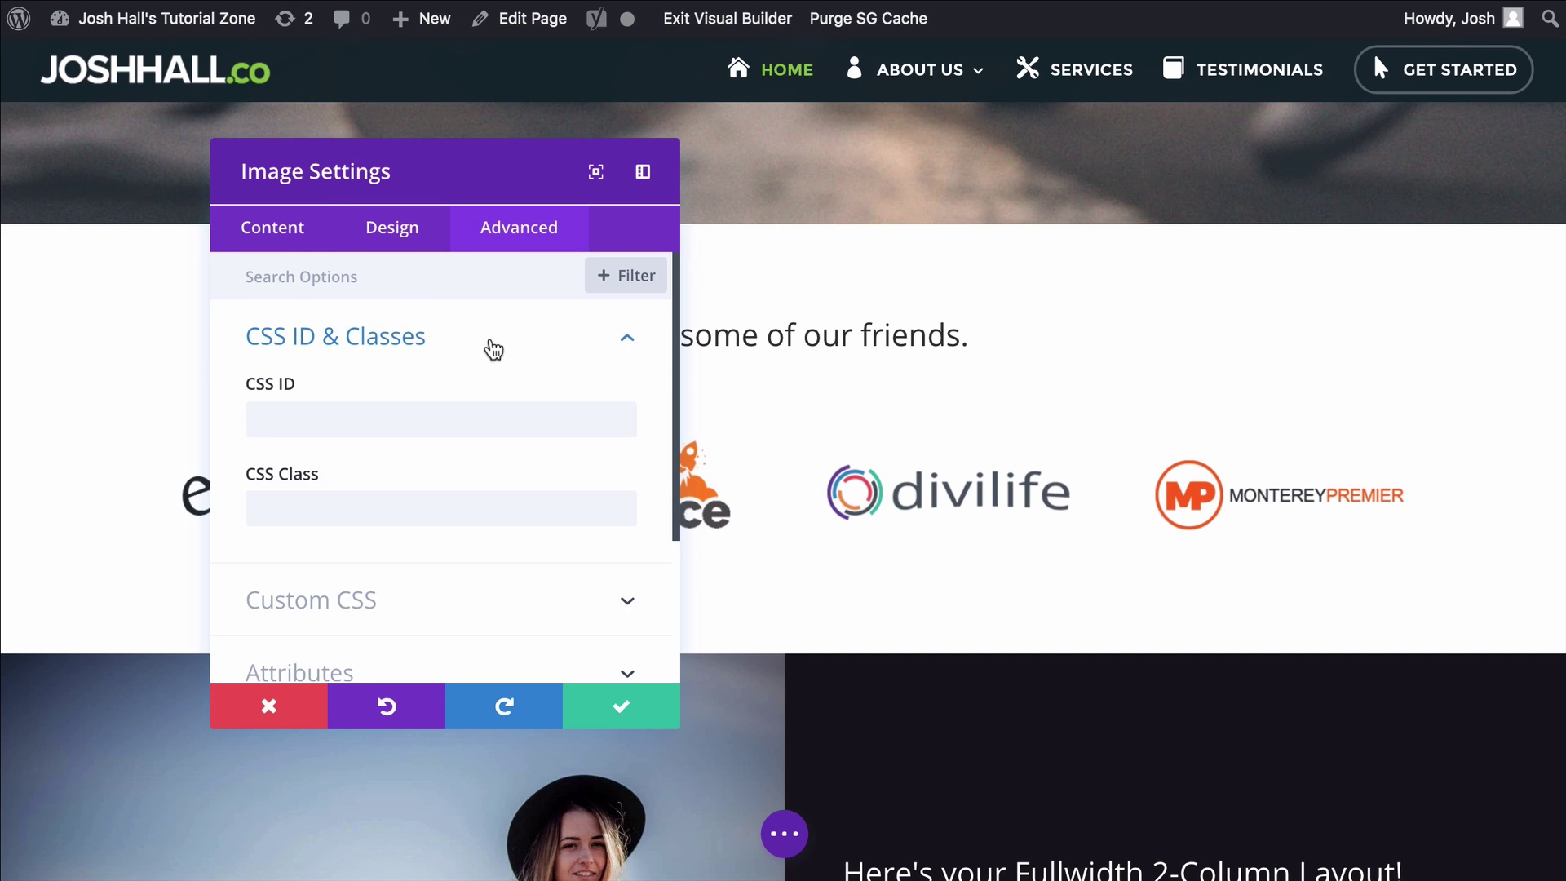
pyautogui.click(375, 477)
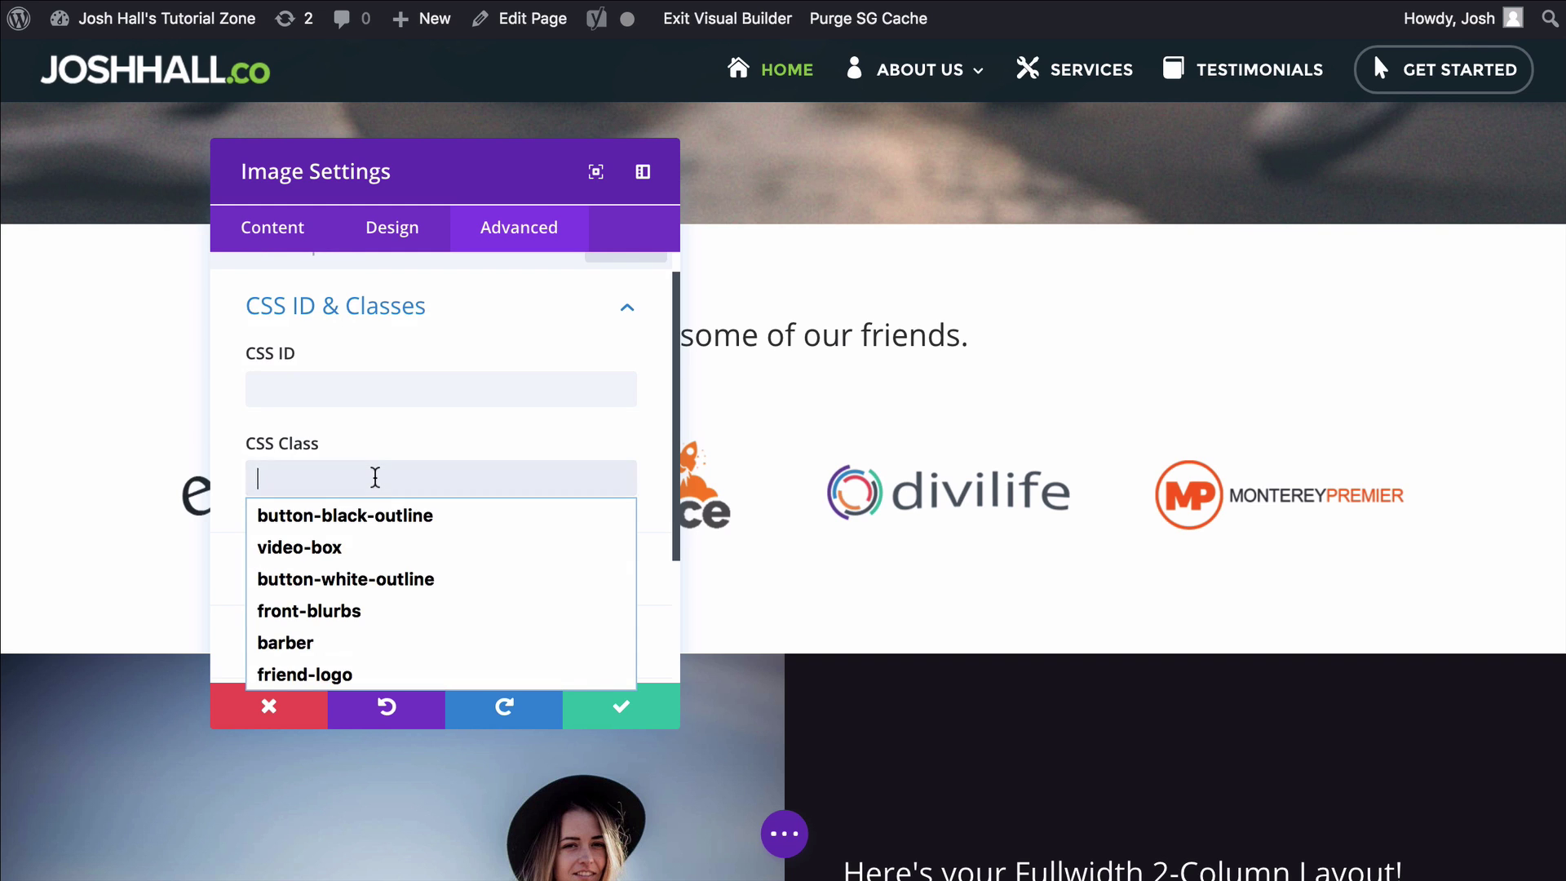
pyautogui.write('fr')
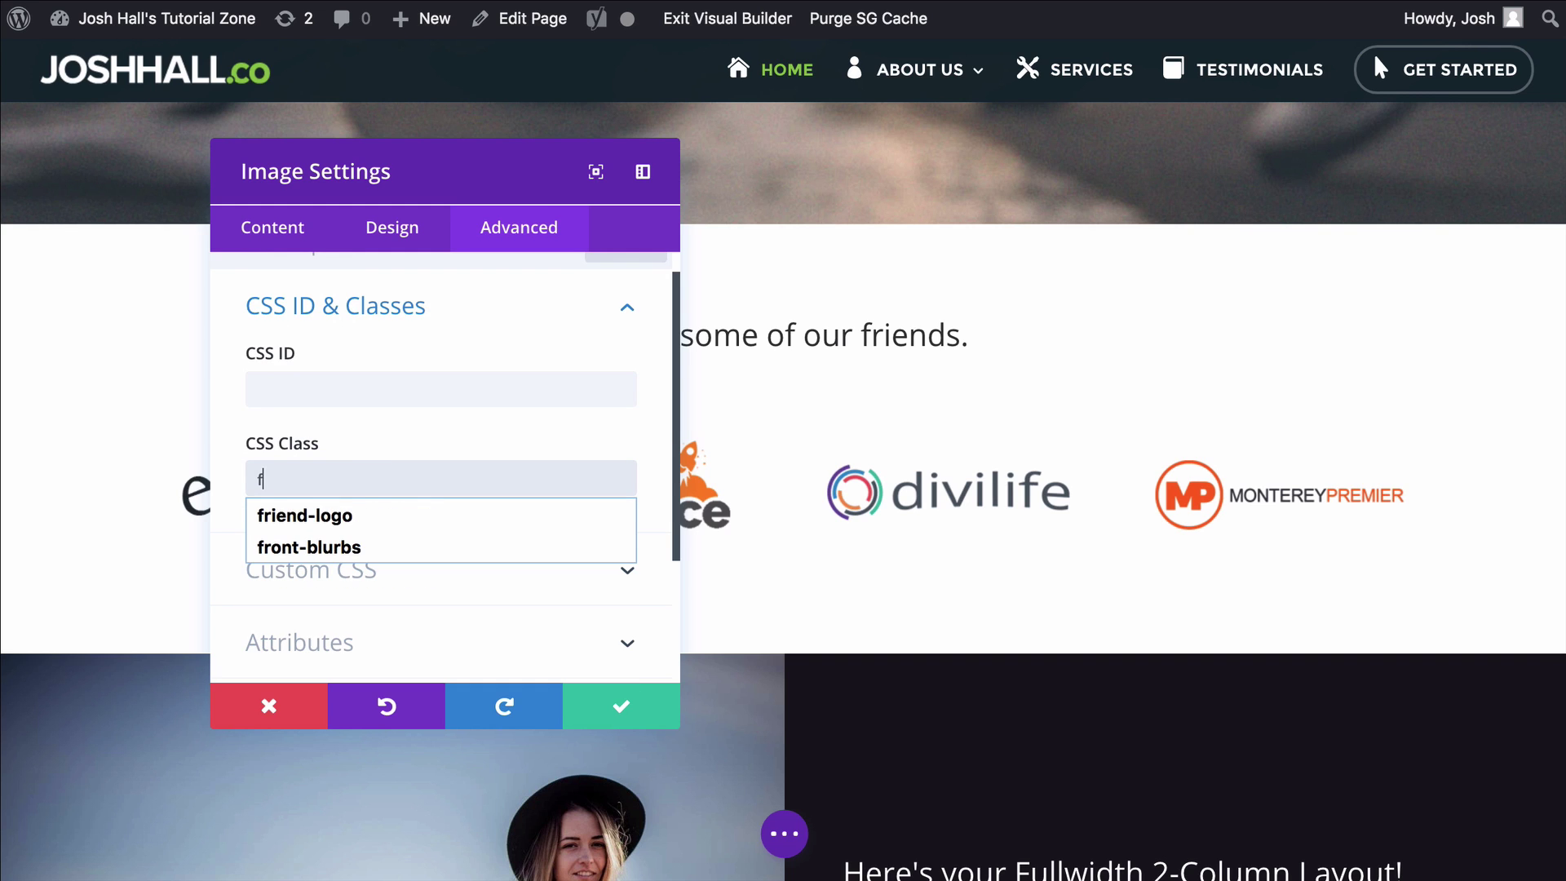
pyautogui.click(349, 516)
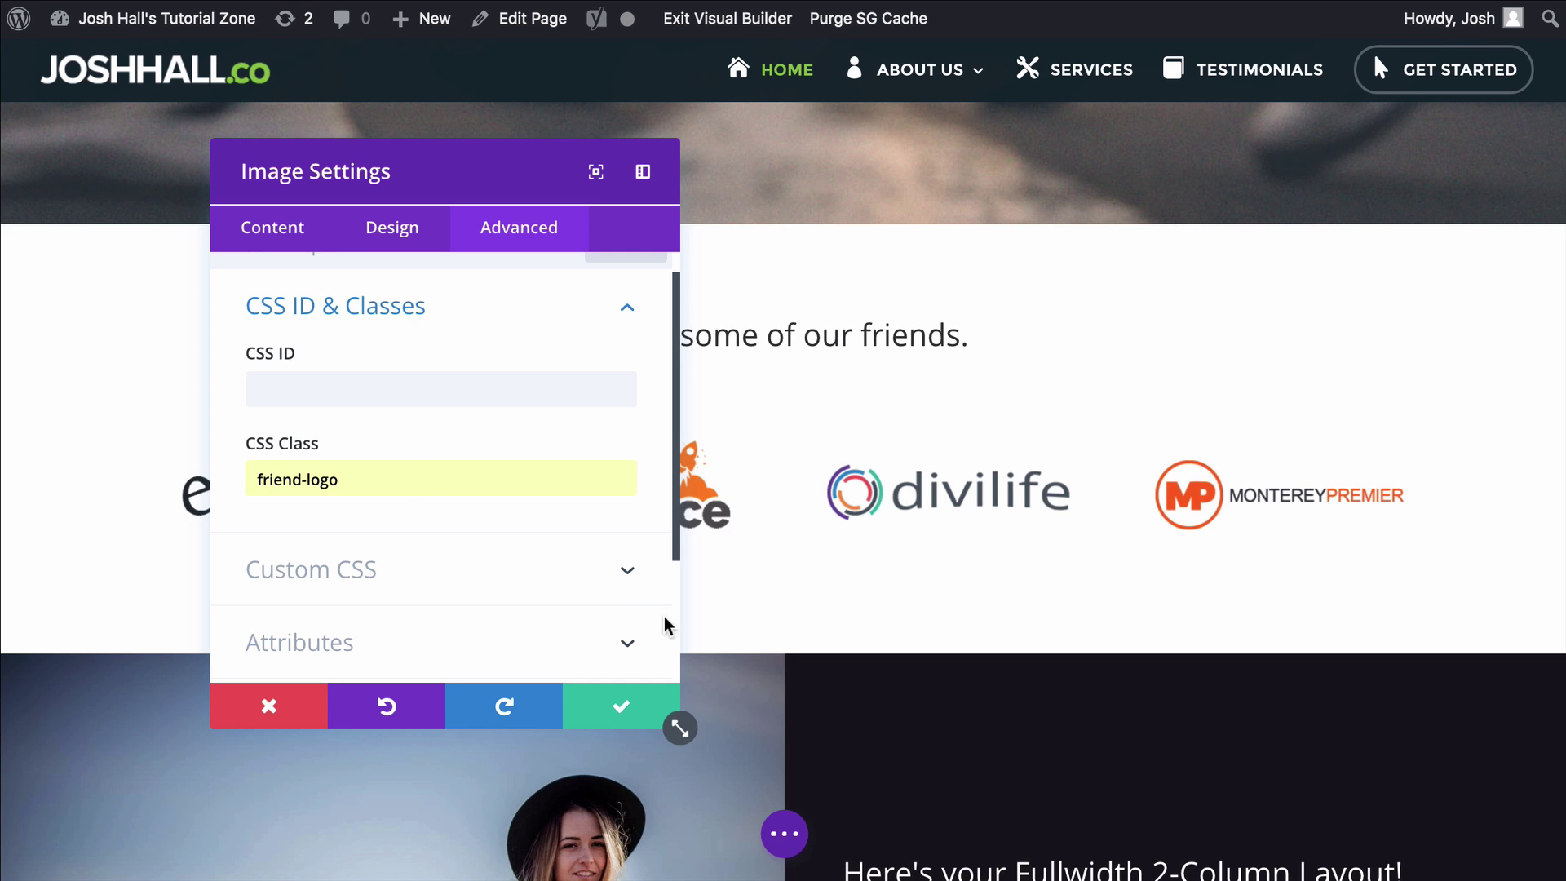
pyautogui.click(622, 706)
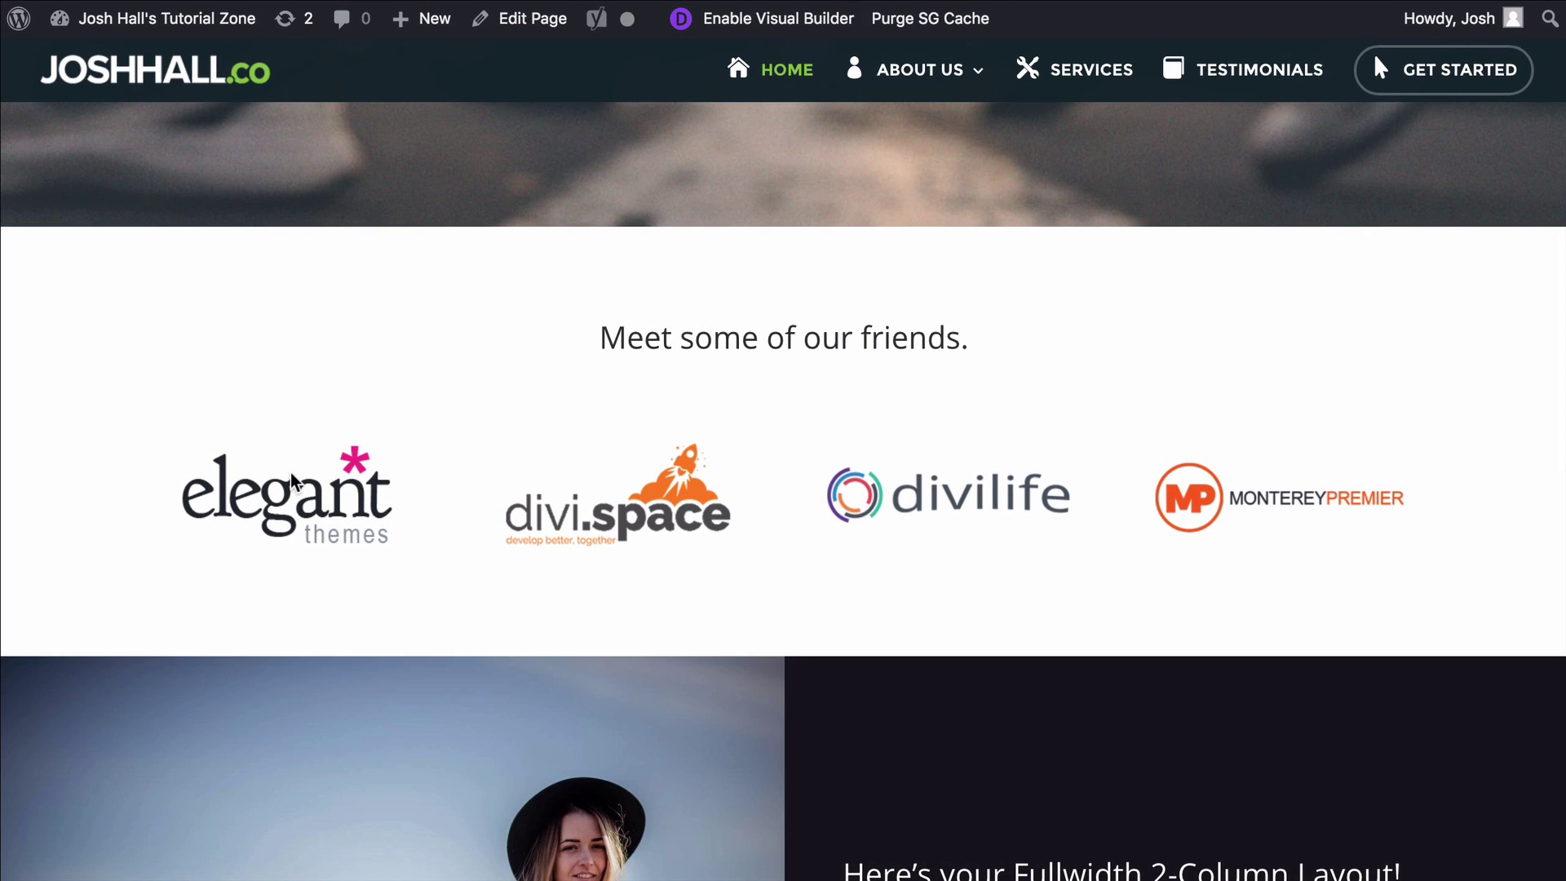
# - Open Additional CSS in the Theme Customizer, dismiss the help text, and bring the friends' logos into the preview
pyautogui.moveTo(144, 34)
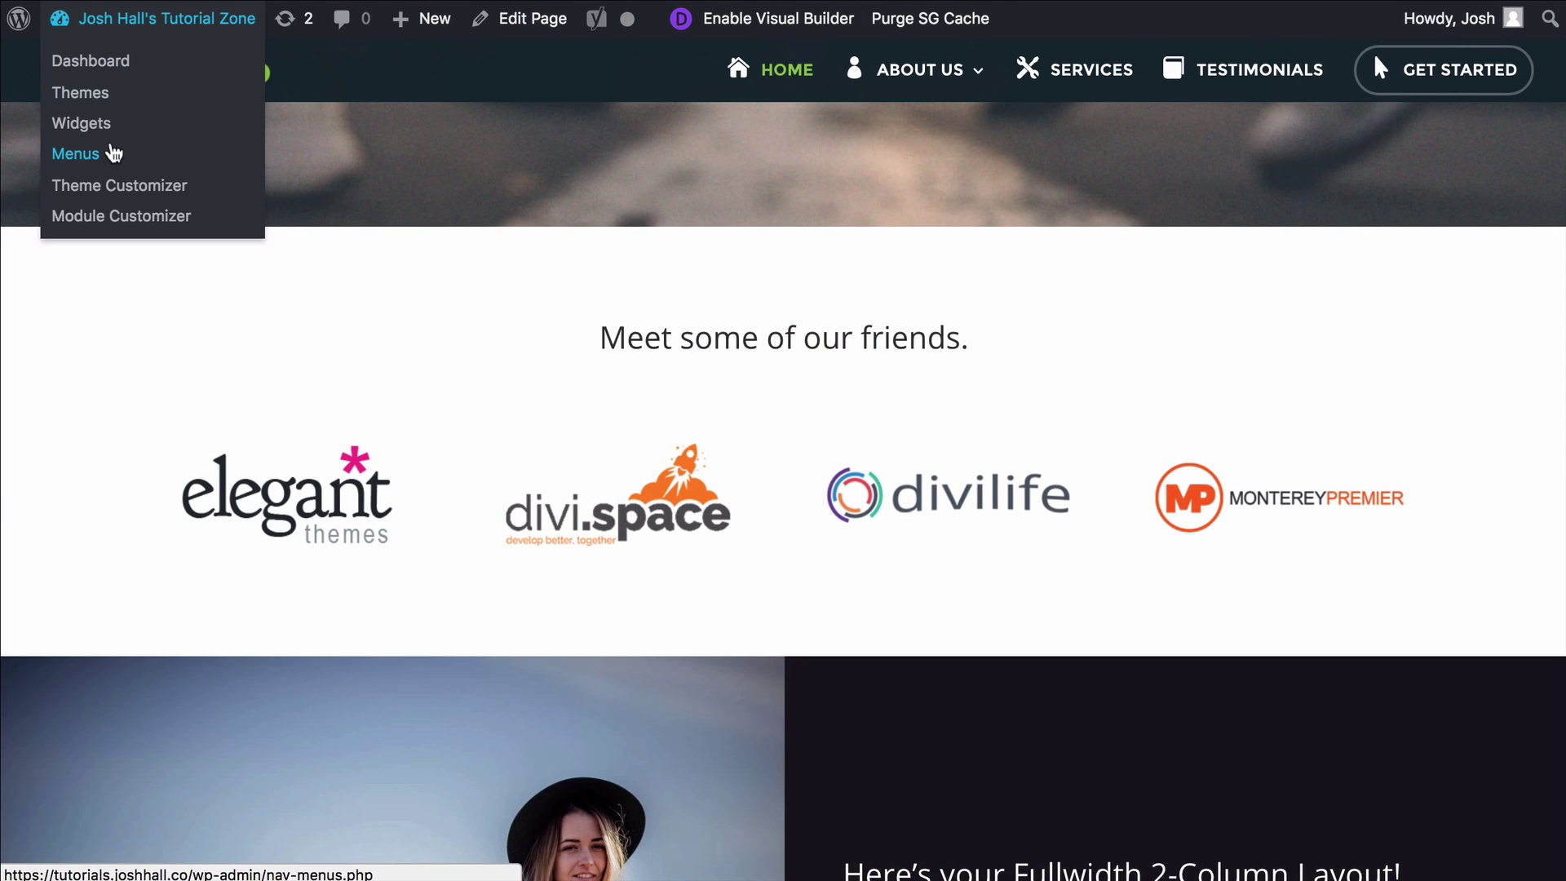
pyautogui.click(108, 186)
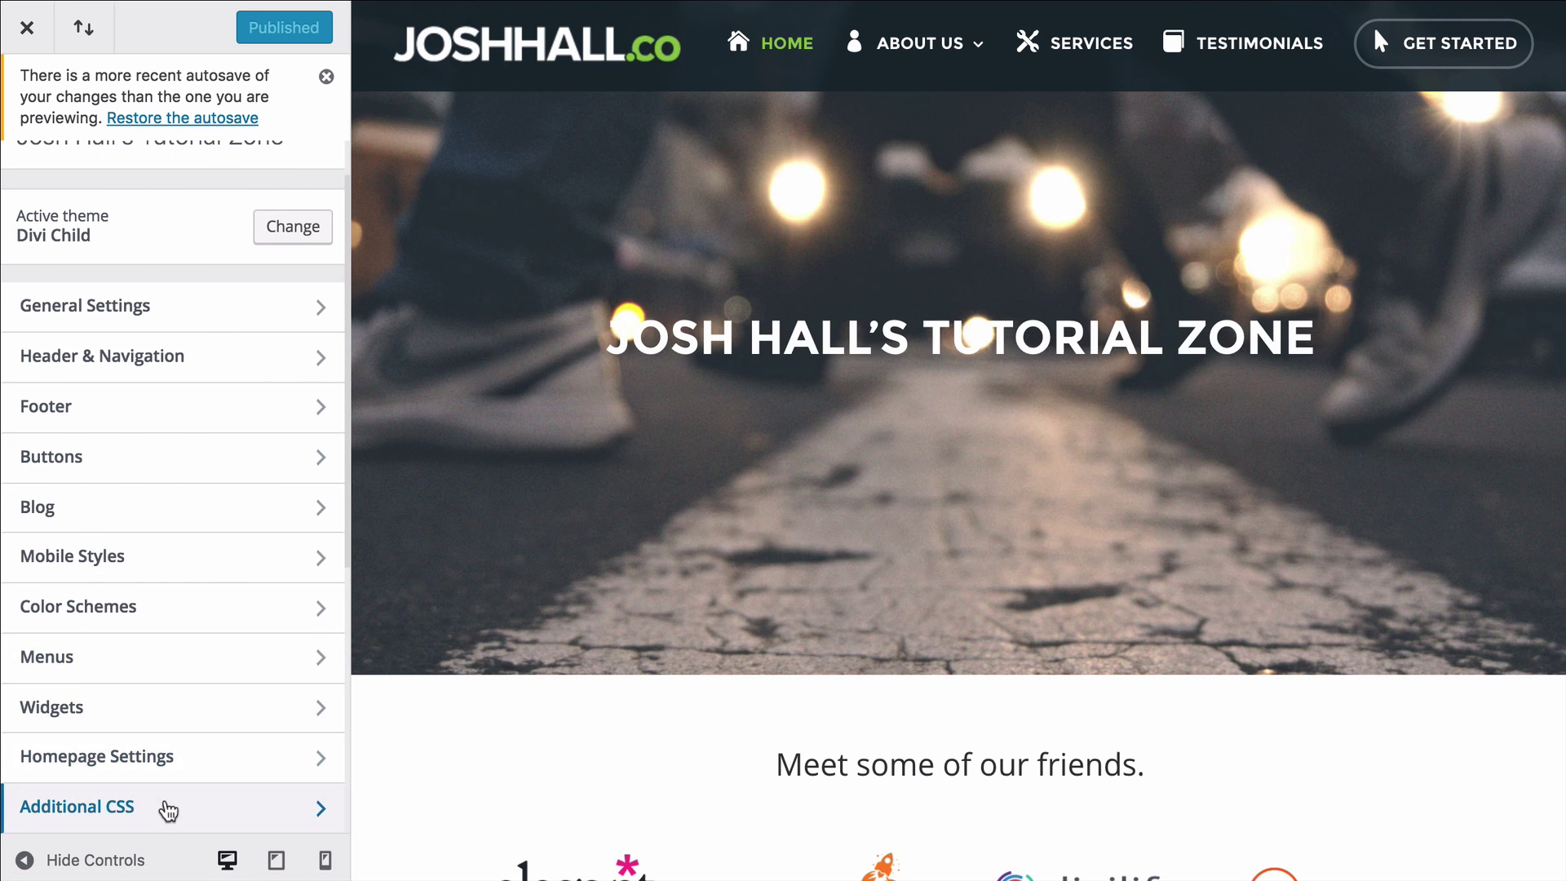
pyautogui.click(164, 807)
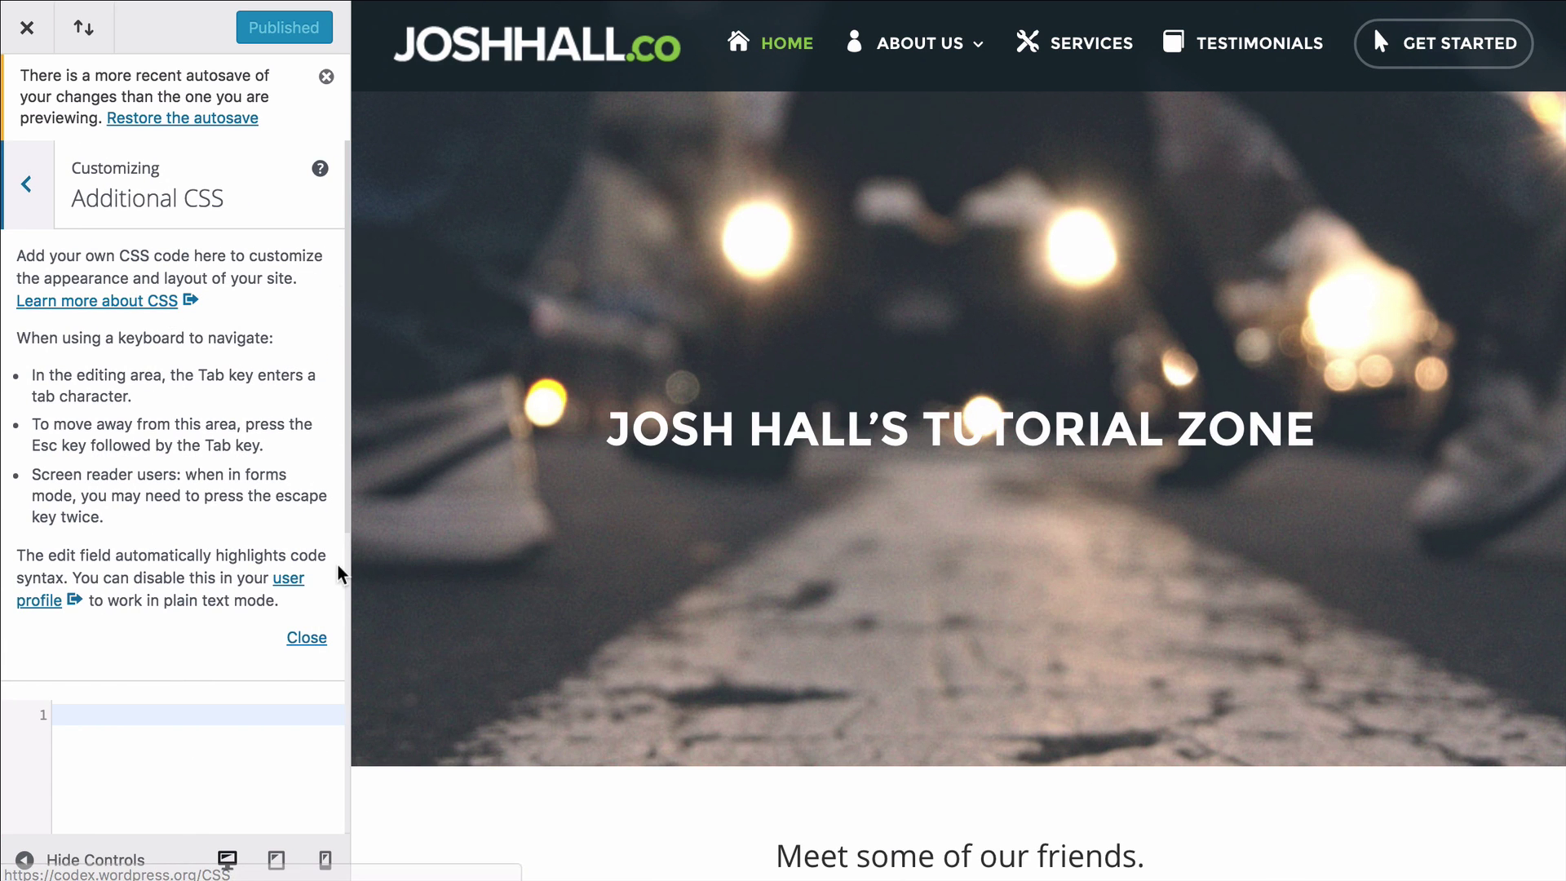
pyautogui.click(307, 637)
pyautogui.scroll(-1, 795, 323)
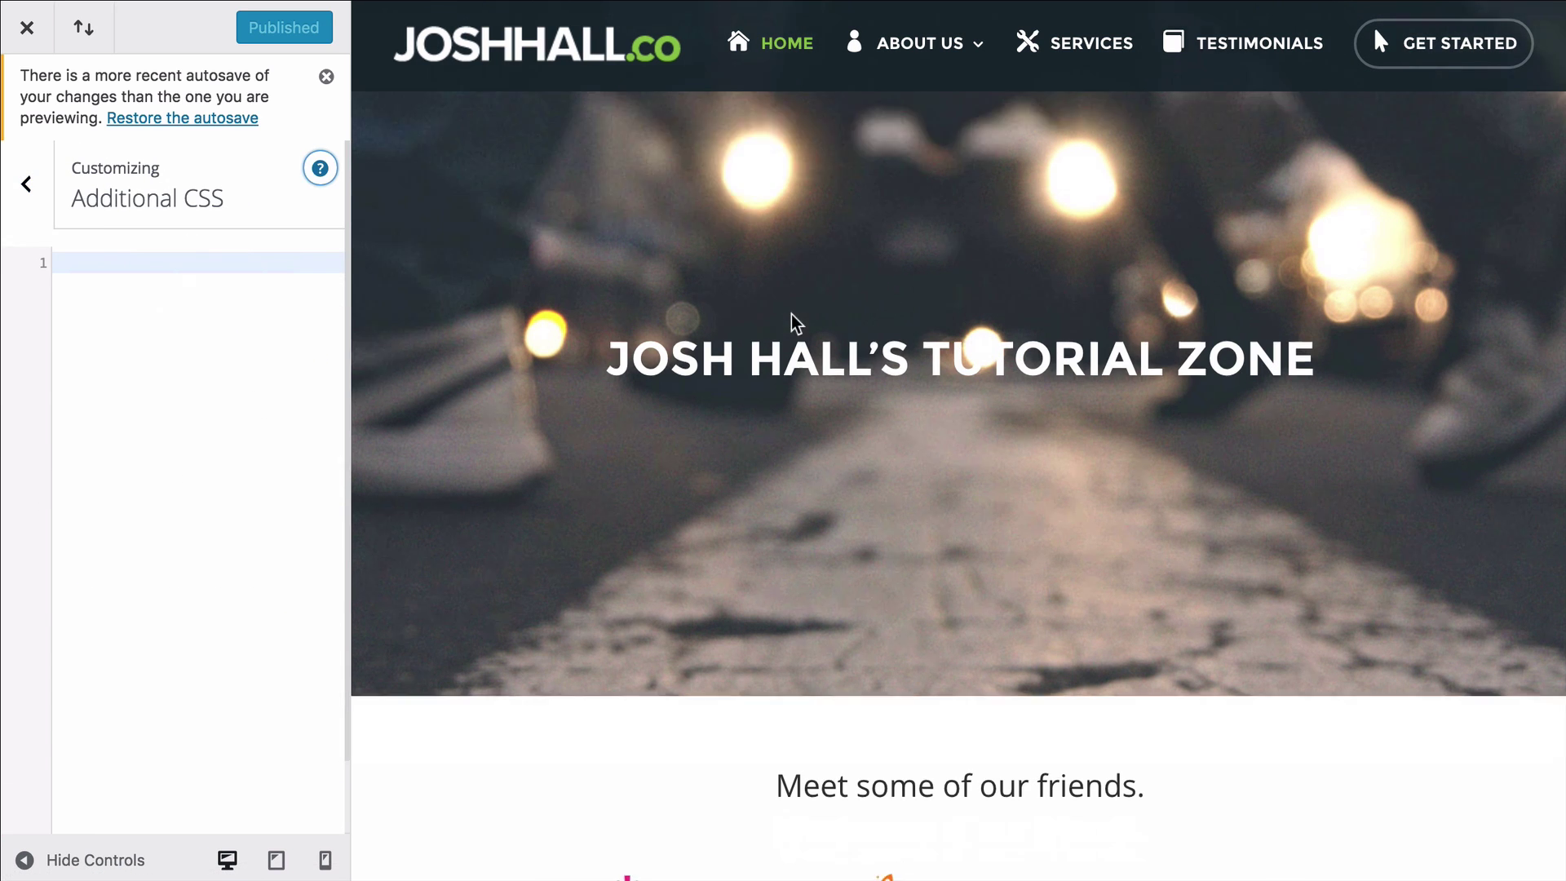
pyautogui.scroll(-5, 796, 323)
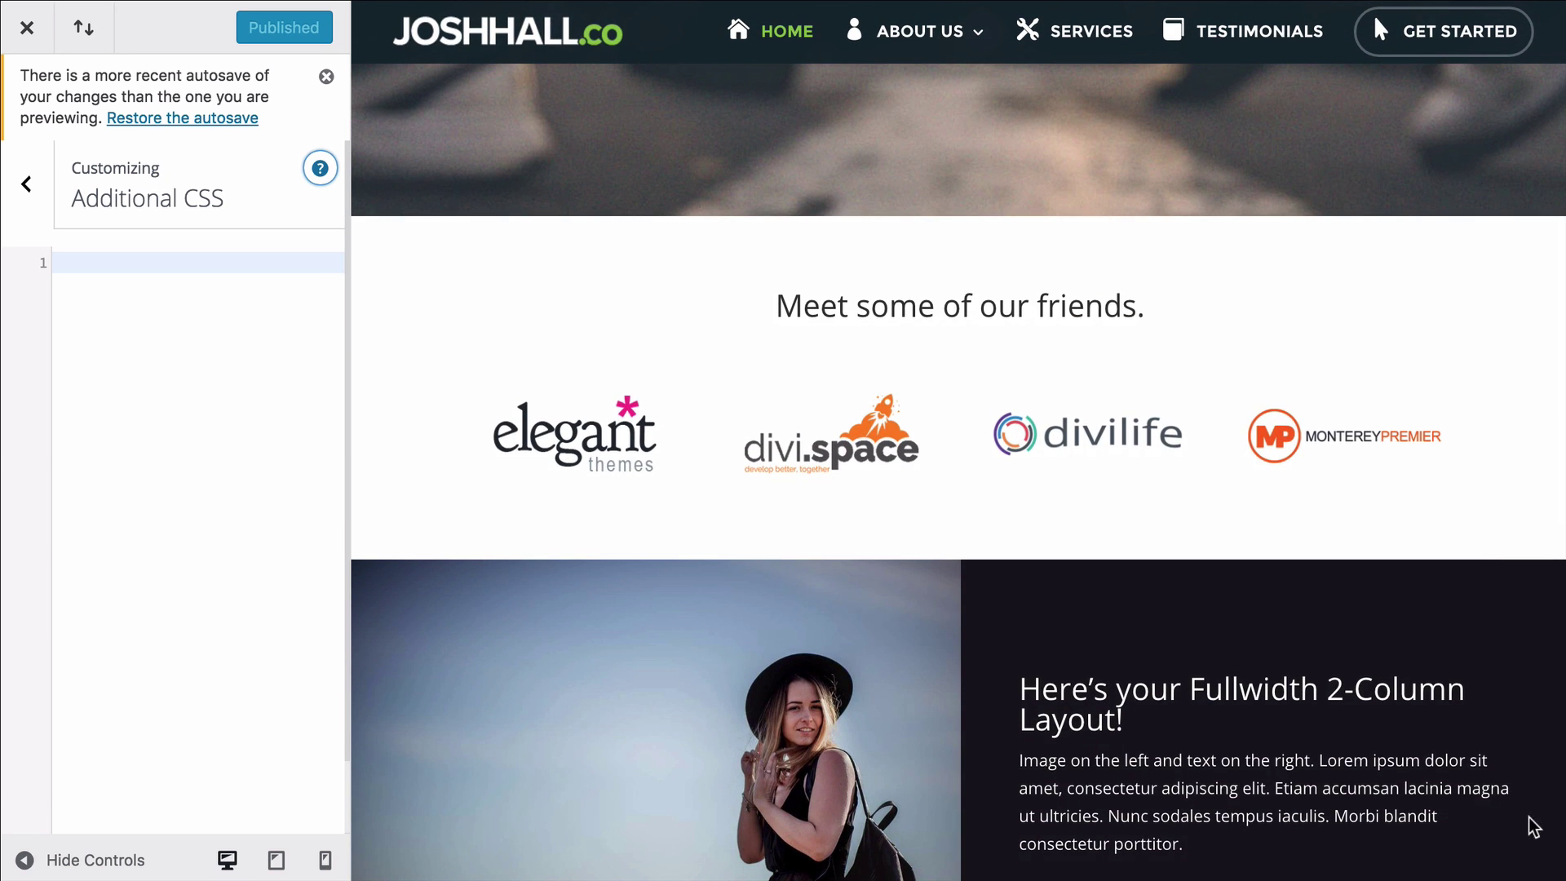
# - Write a .friend-logo CSS rule containing filter: grayscale(100%);
pyautogui.click(106, 304)
pyautogui.write('.fri')
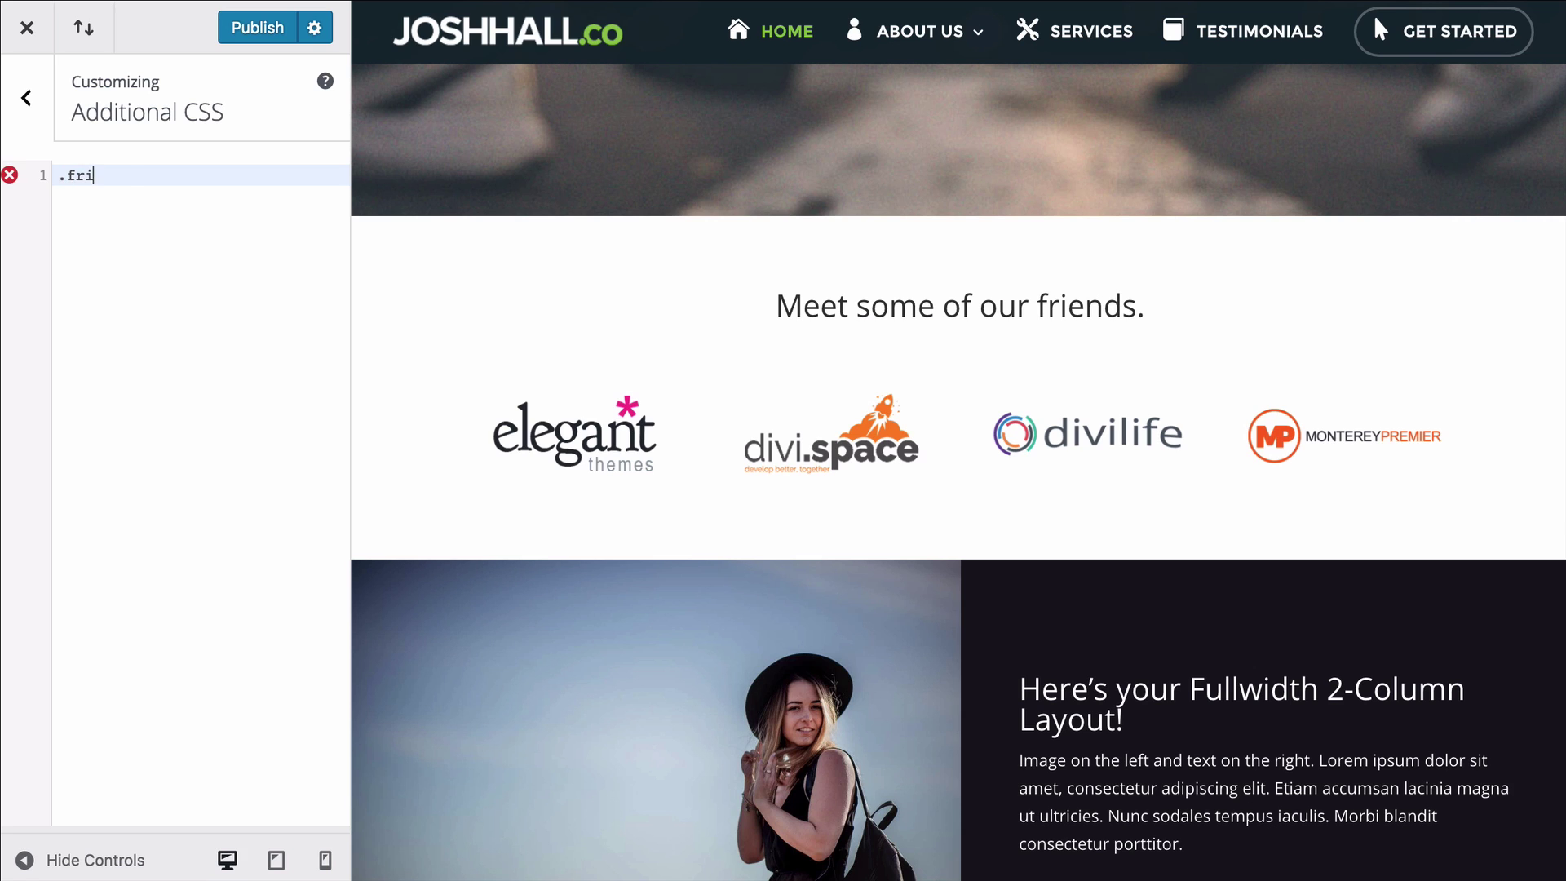
pyautogui.write('end-logo {')
pyautogui.press('Return')
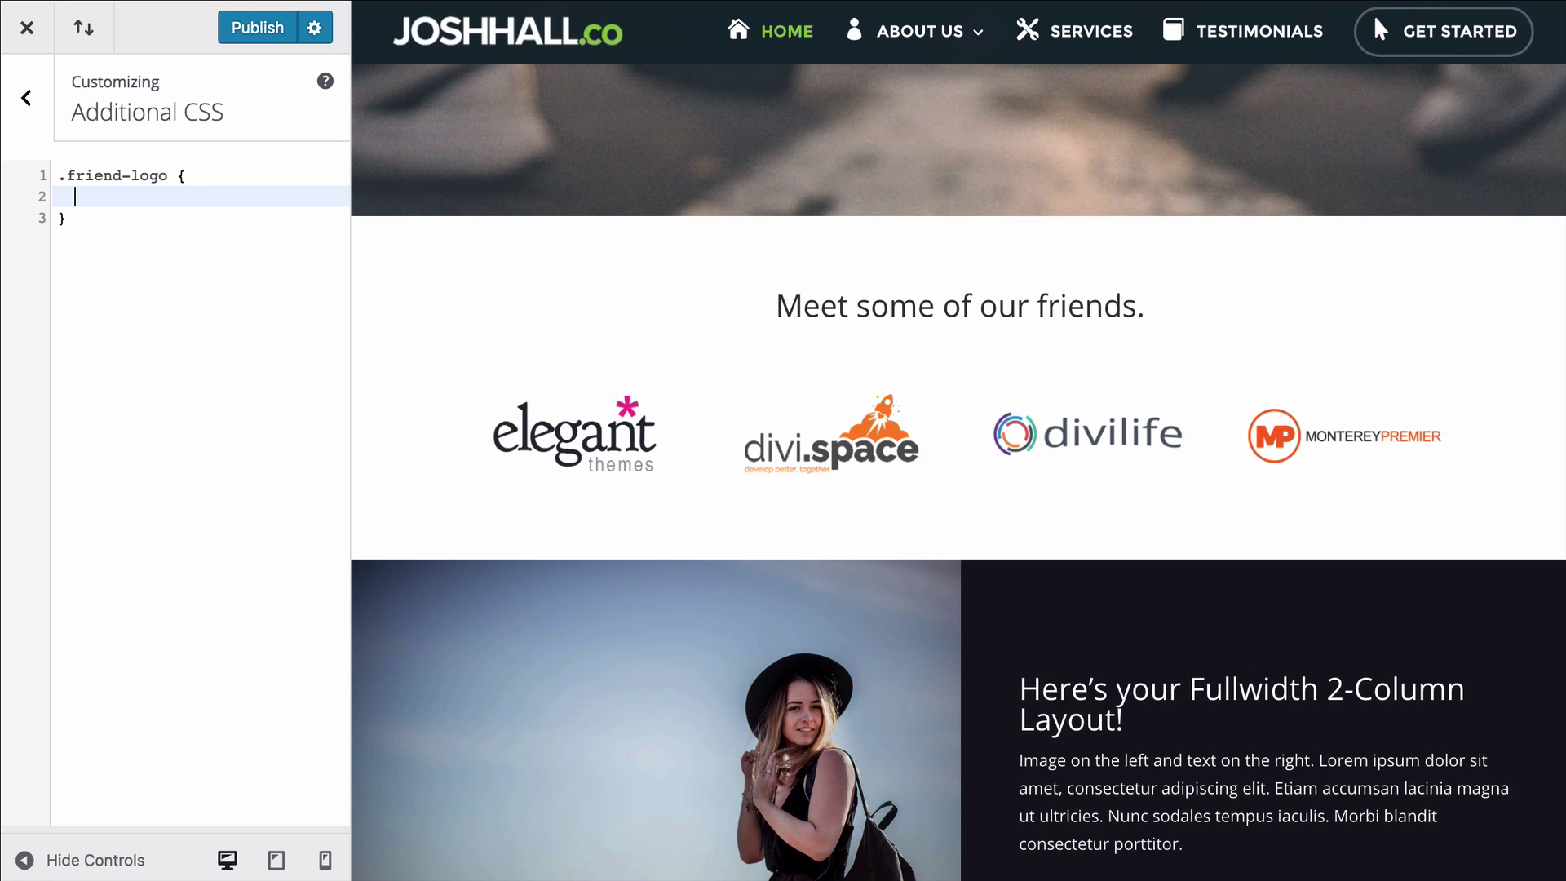
pyautogui.write('filter: grayscale(')
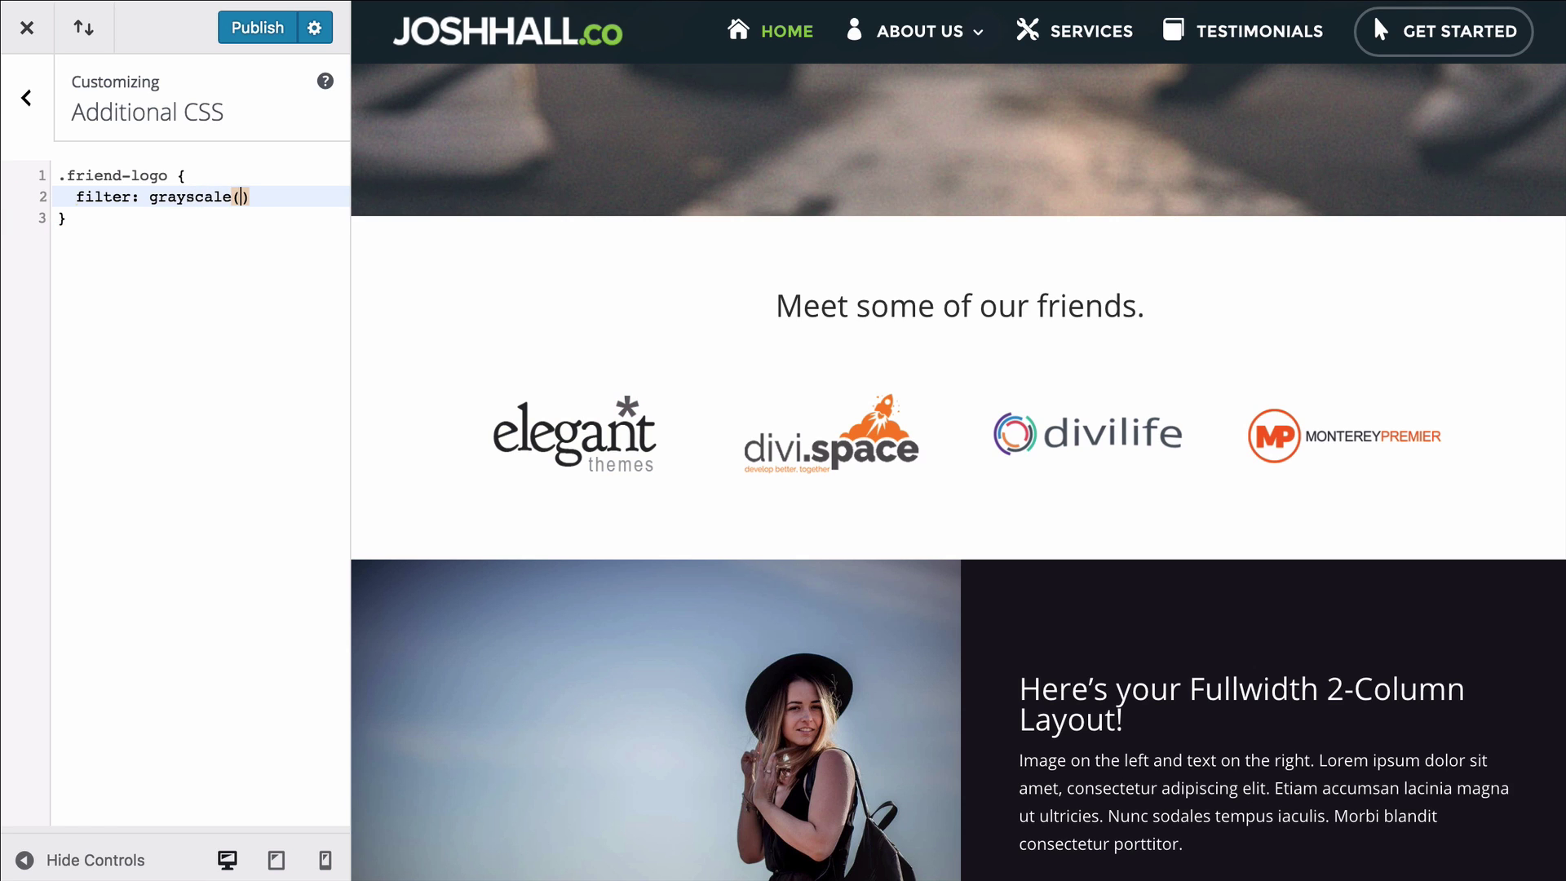
pyautogui.write('100%);')
# - Remove the grayscale filter line to compare the logo in the preview, and restore the line
pyautogui.tripleClick(249, 196)
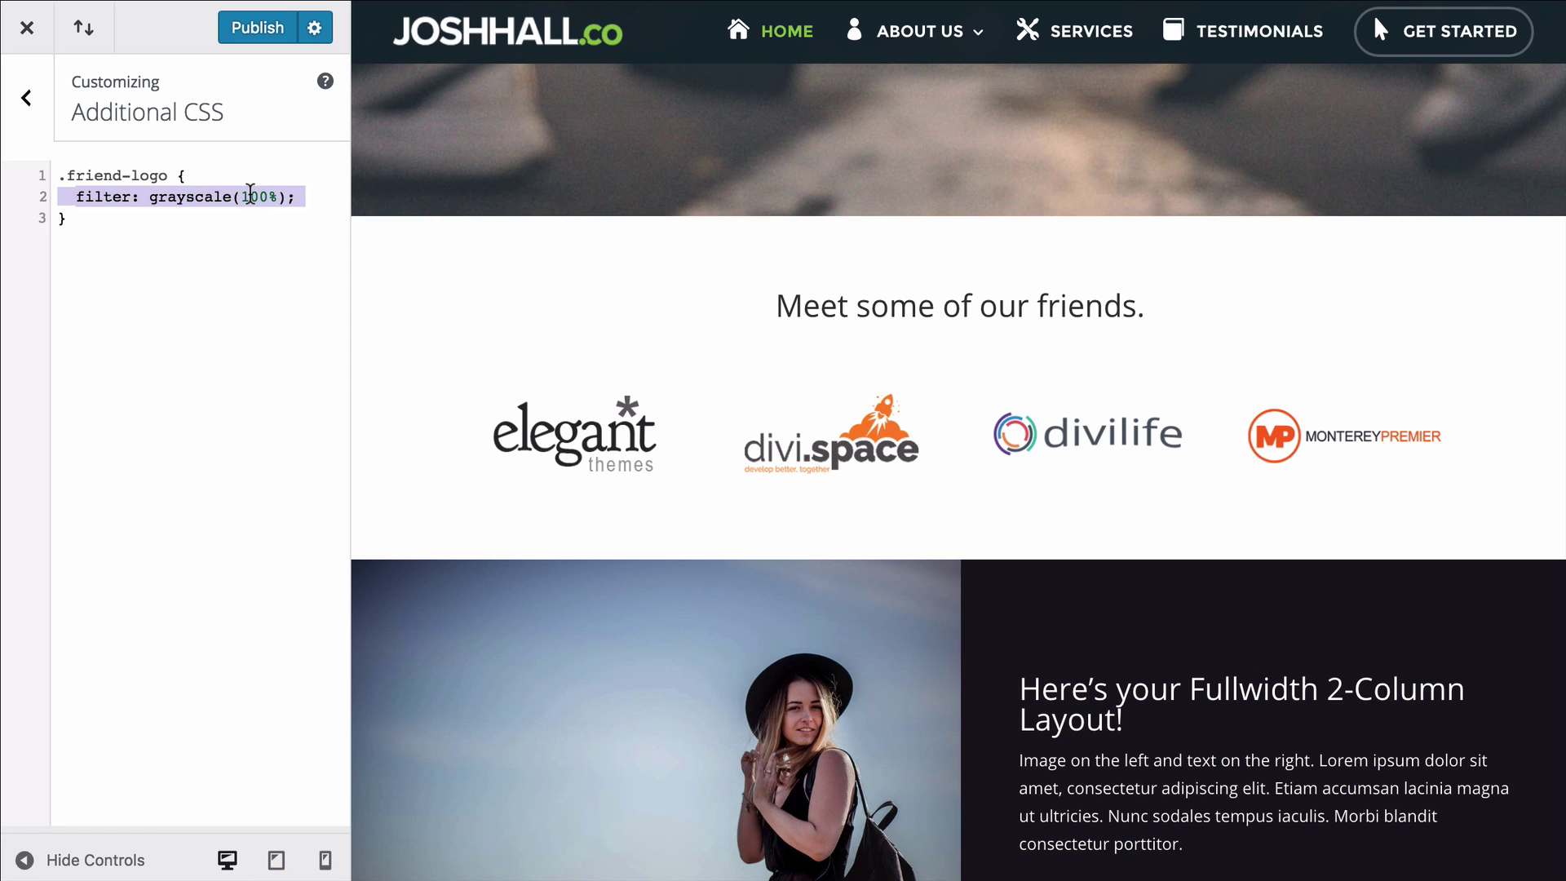
pyautogui.press('BackSpace')
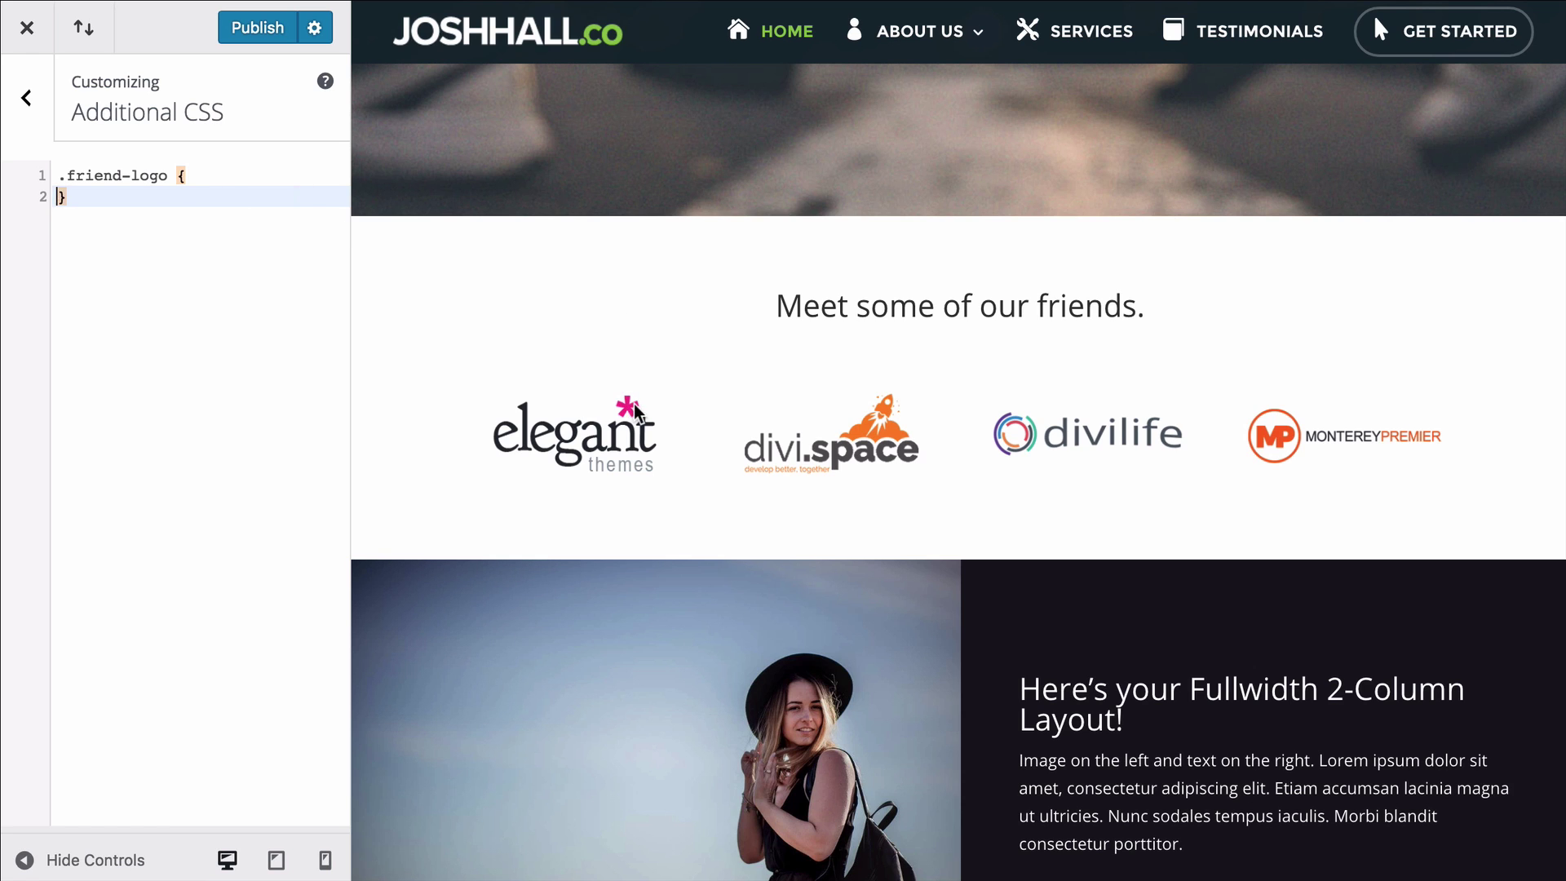
pyautogui.hotkey('ctrl', 'z')
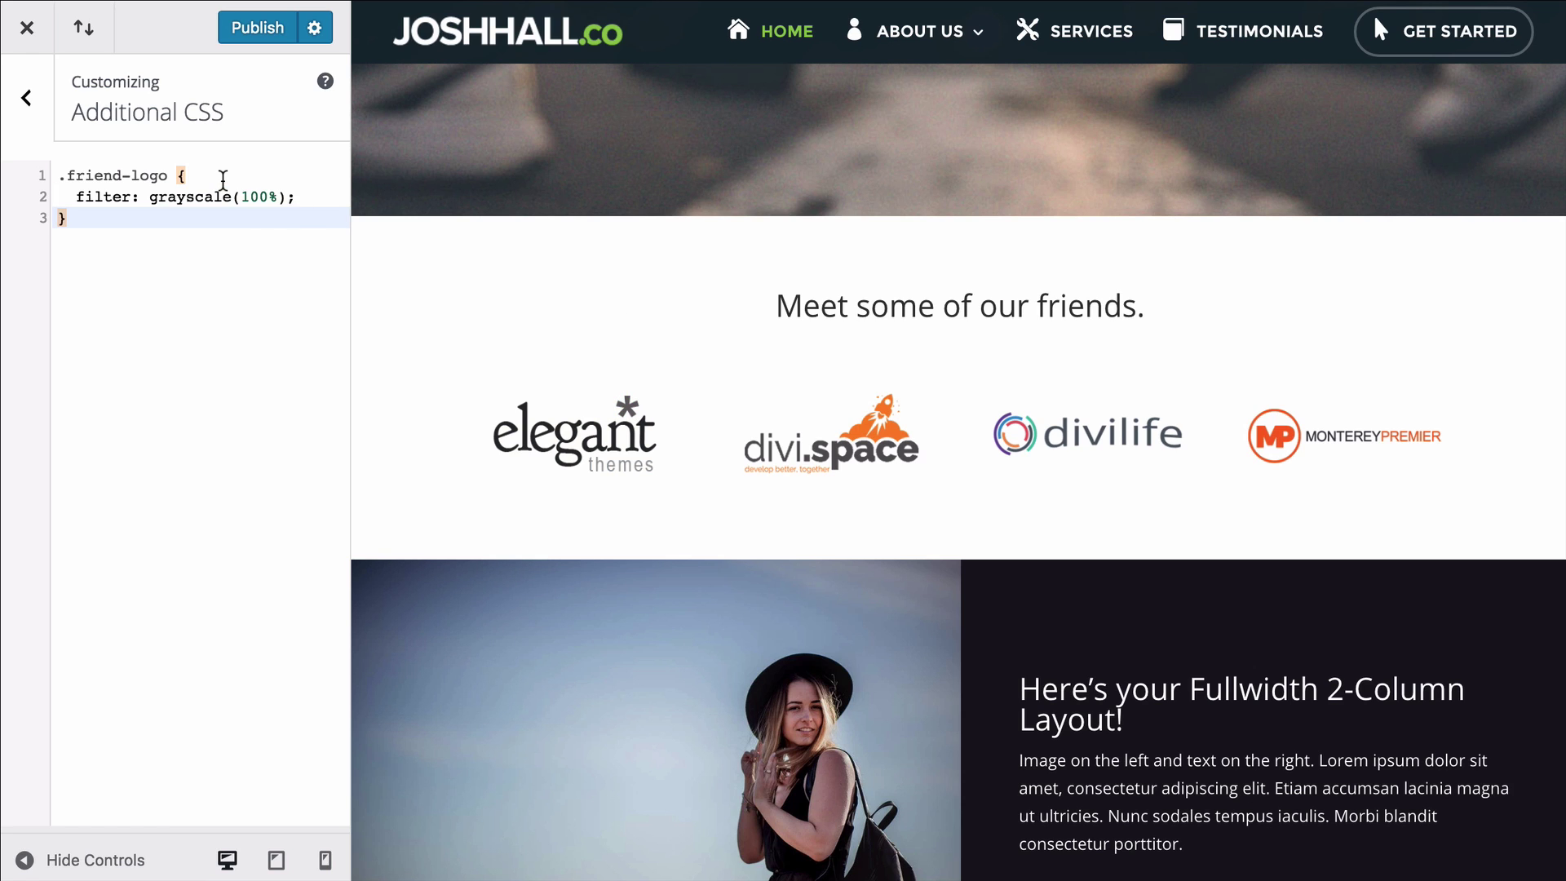
# - Duplicate the entire .friend-logo rule below the original, separated by one blank line
pyautogui.moveTo(194, 219); pyautogui.dragTo(41, 186)
pyautogui.click(102, 229)
pyautogui.hotkey('ctrl', 'a')
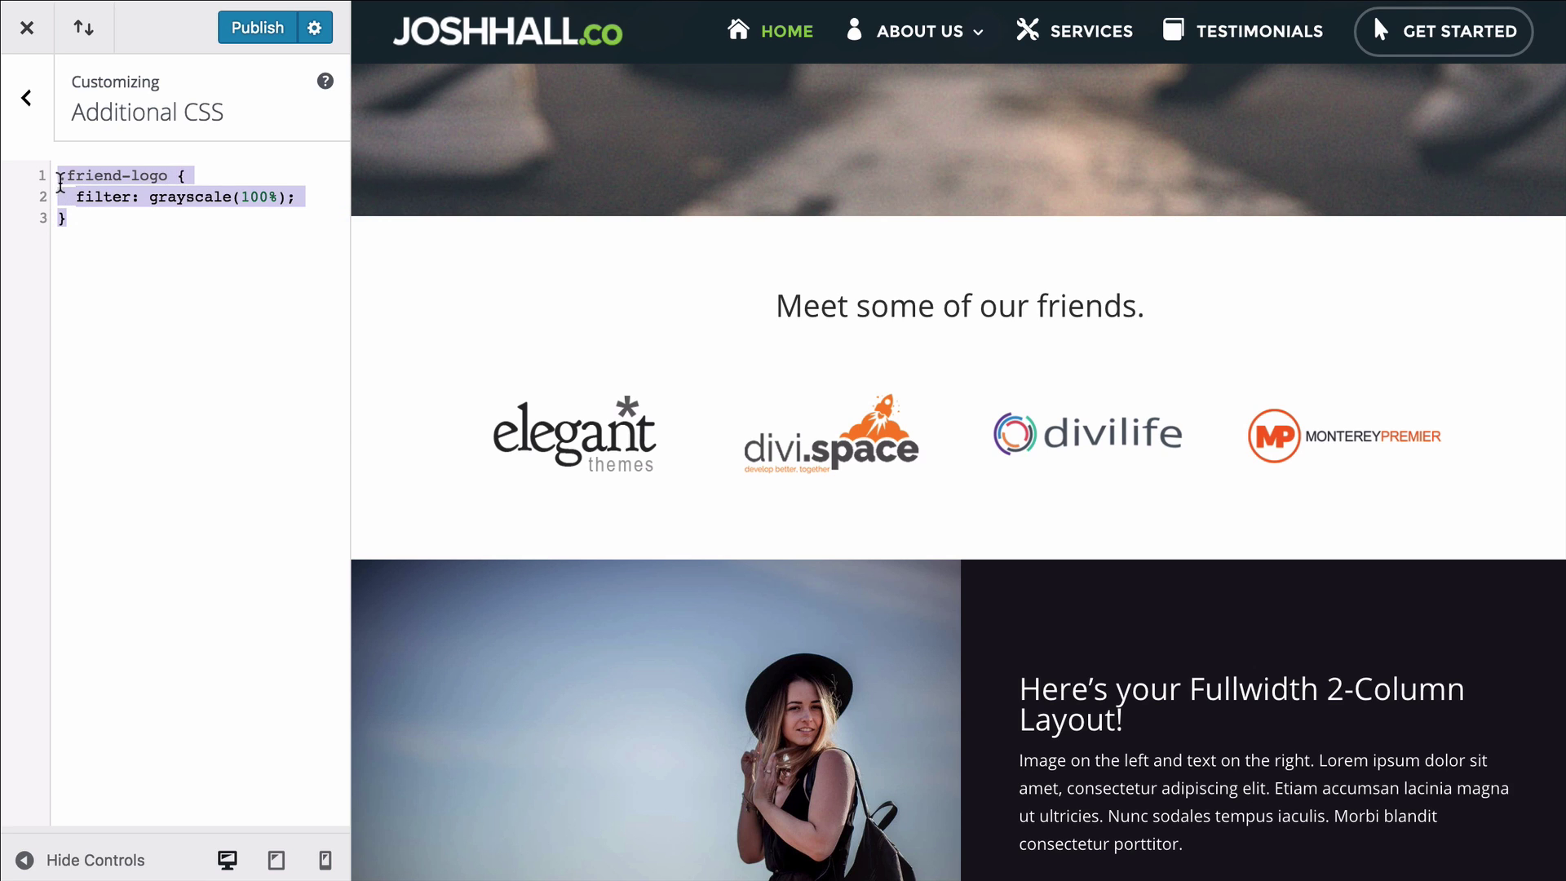
pyautogui.hotkey('ctrl', 'c')
pyautogui.click(104, 227)
pyautogui.press('Return')
pyautogui.press('Return')
pyautogui.hotkey('ctrl', 'v')
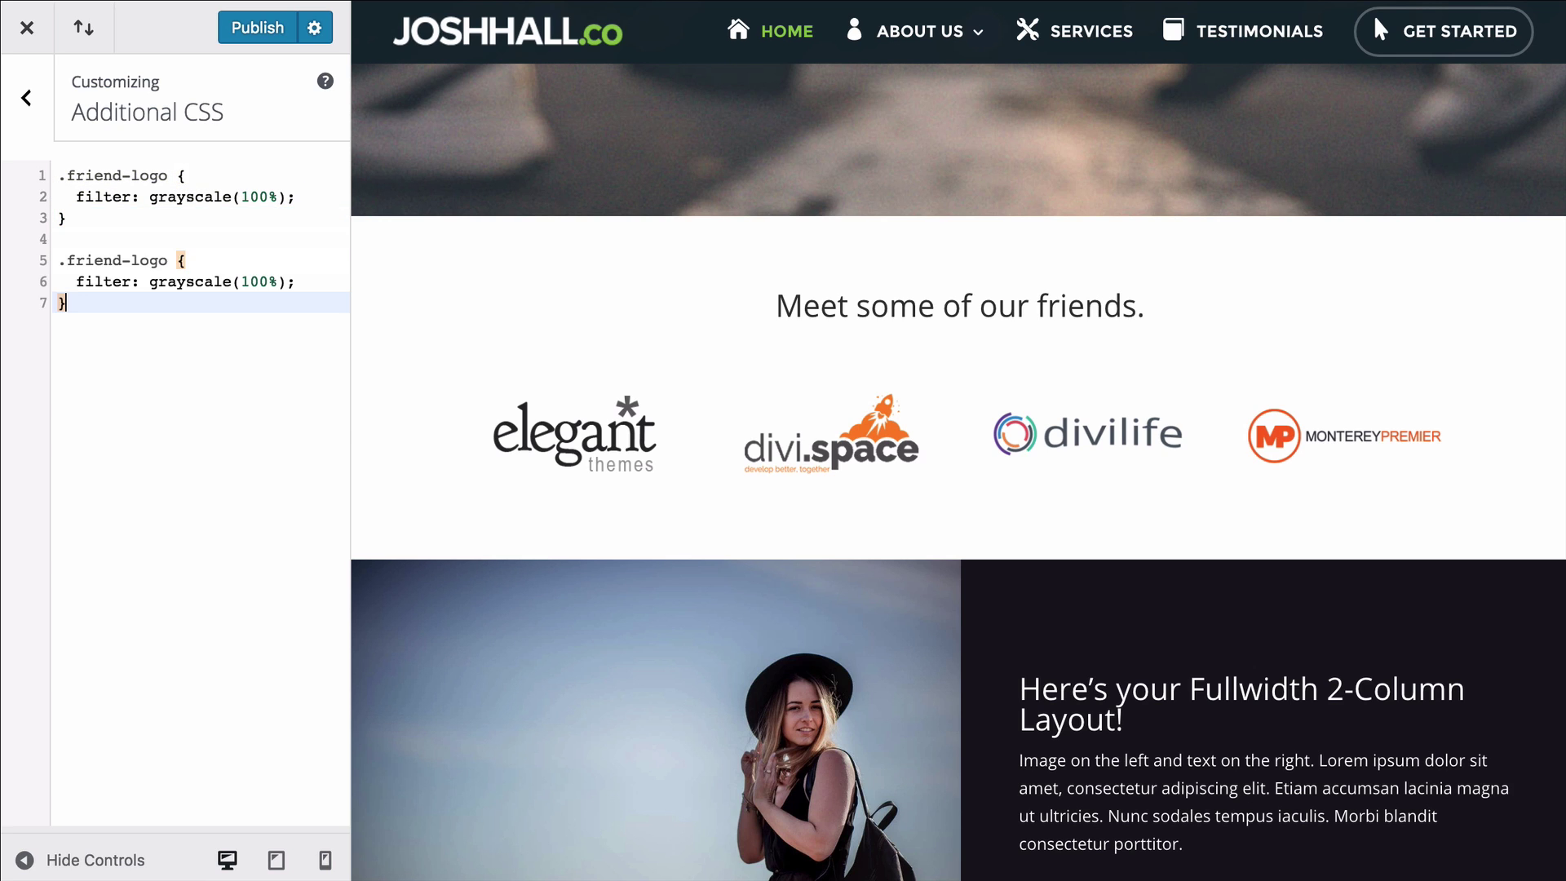
# - Change the duplicated rule's selector to .friend-logo:hover and its filter to grayscale(0%)
pyautogui.click(175, 255)
pyautogui.write(':hover')
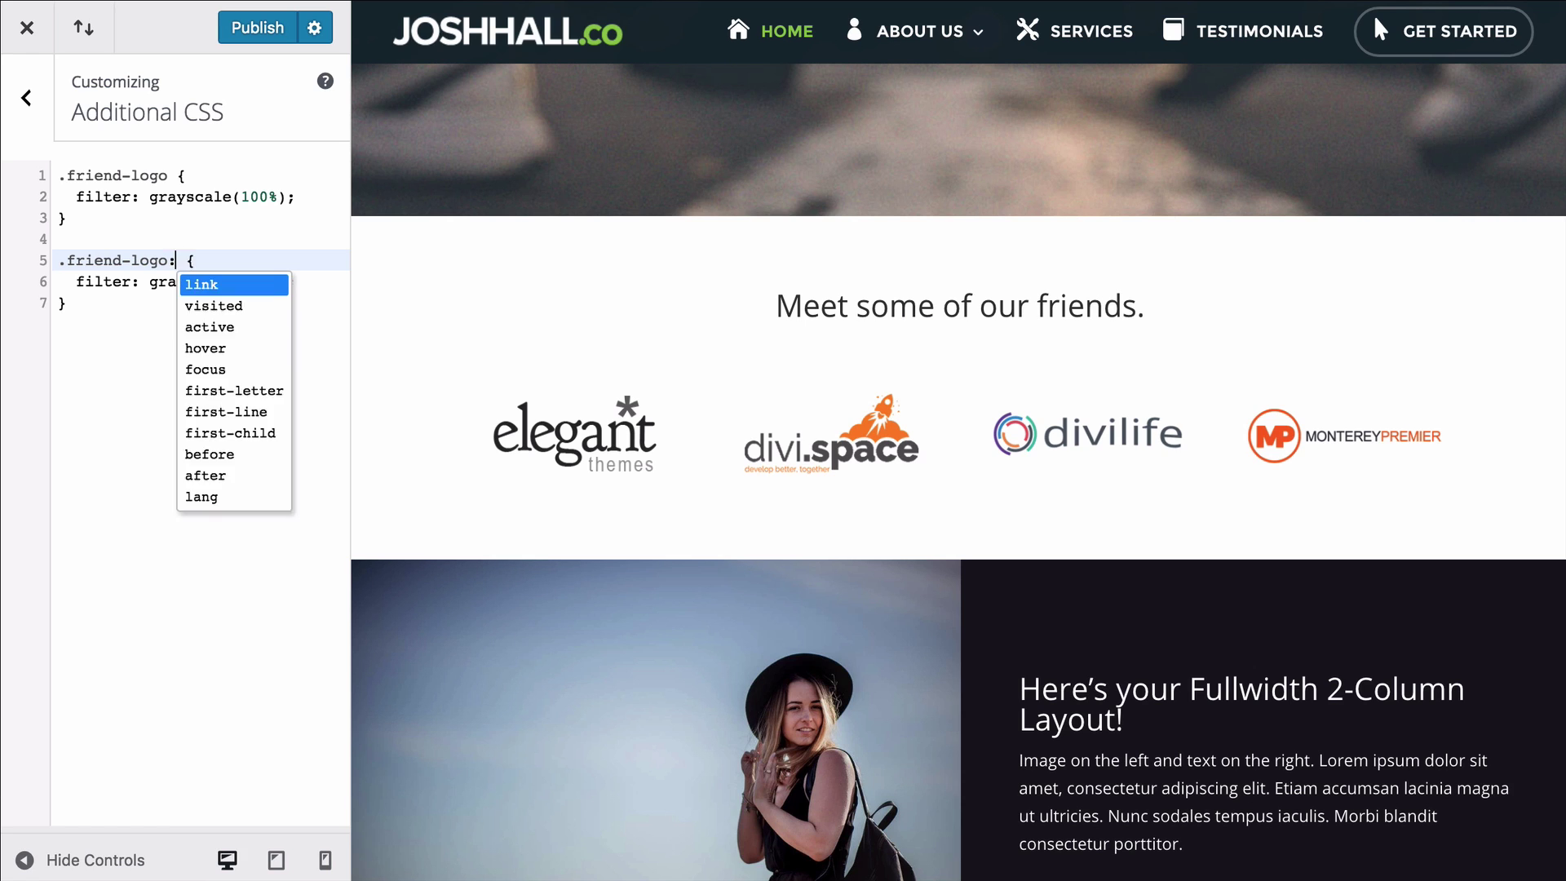
pyautogui.click(121, 279)
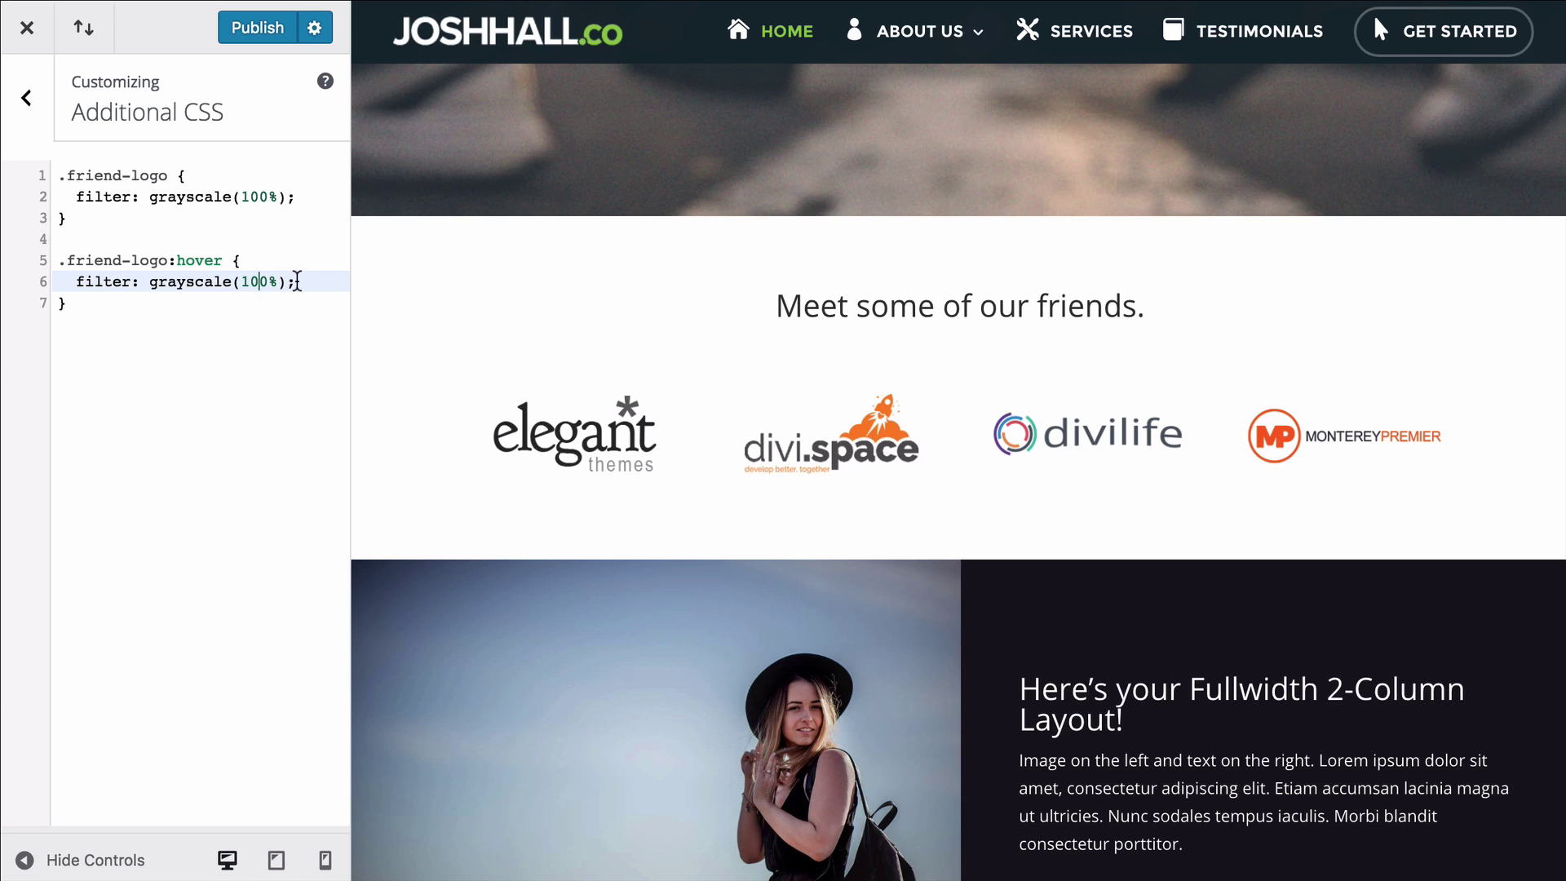
pyautogui.press('BackSpace')
pyautogui.press('BackSpace')
pyautogui.click(294, 325)
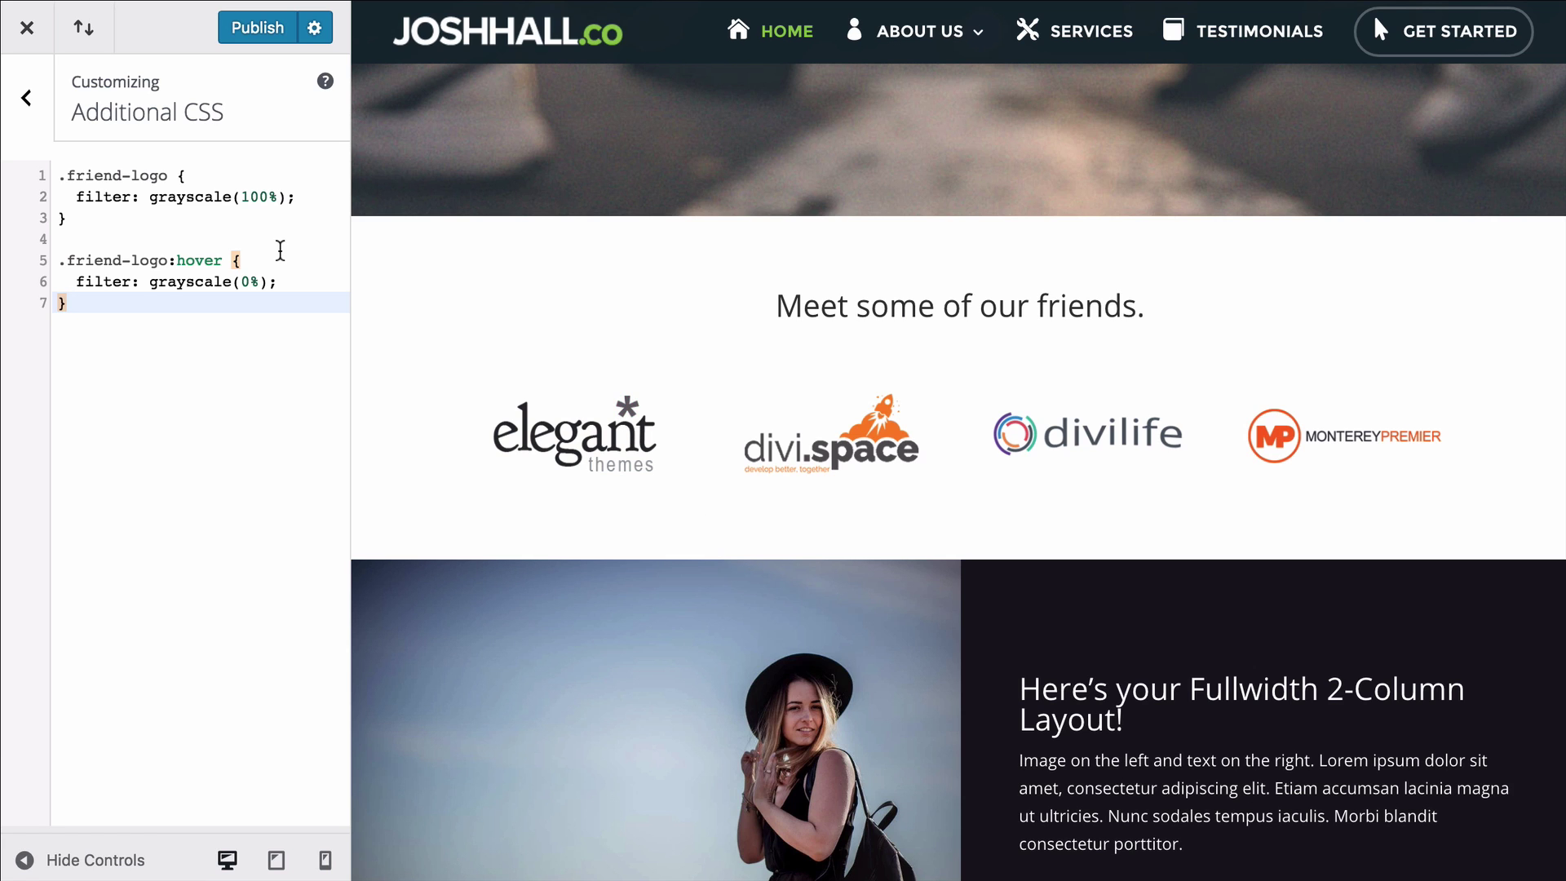
# - Add opacity: .6; below the grayscale filter in the .friend-logo rule
pyautogui.click(323, 193)
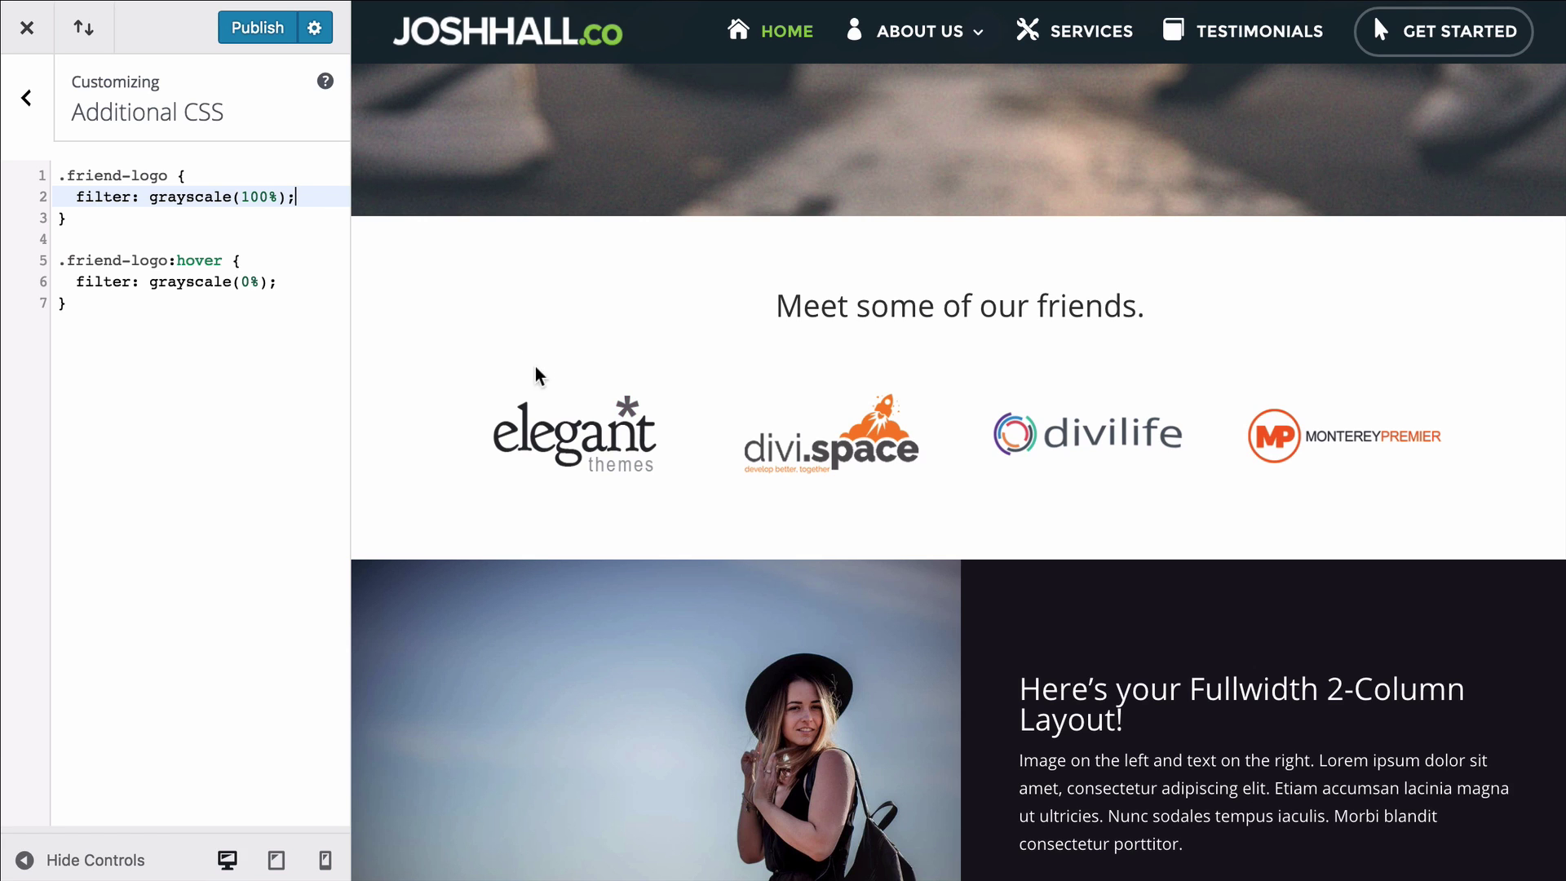
pyautogui.press('Return')
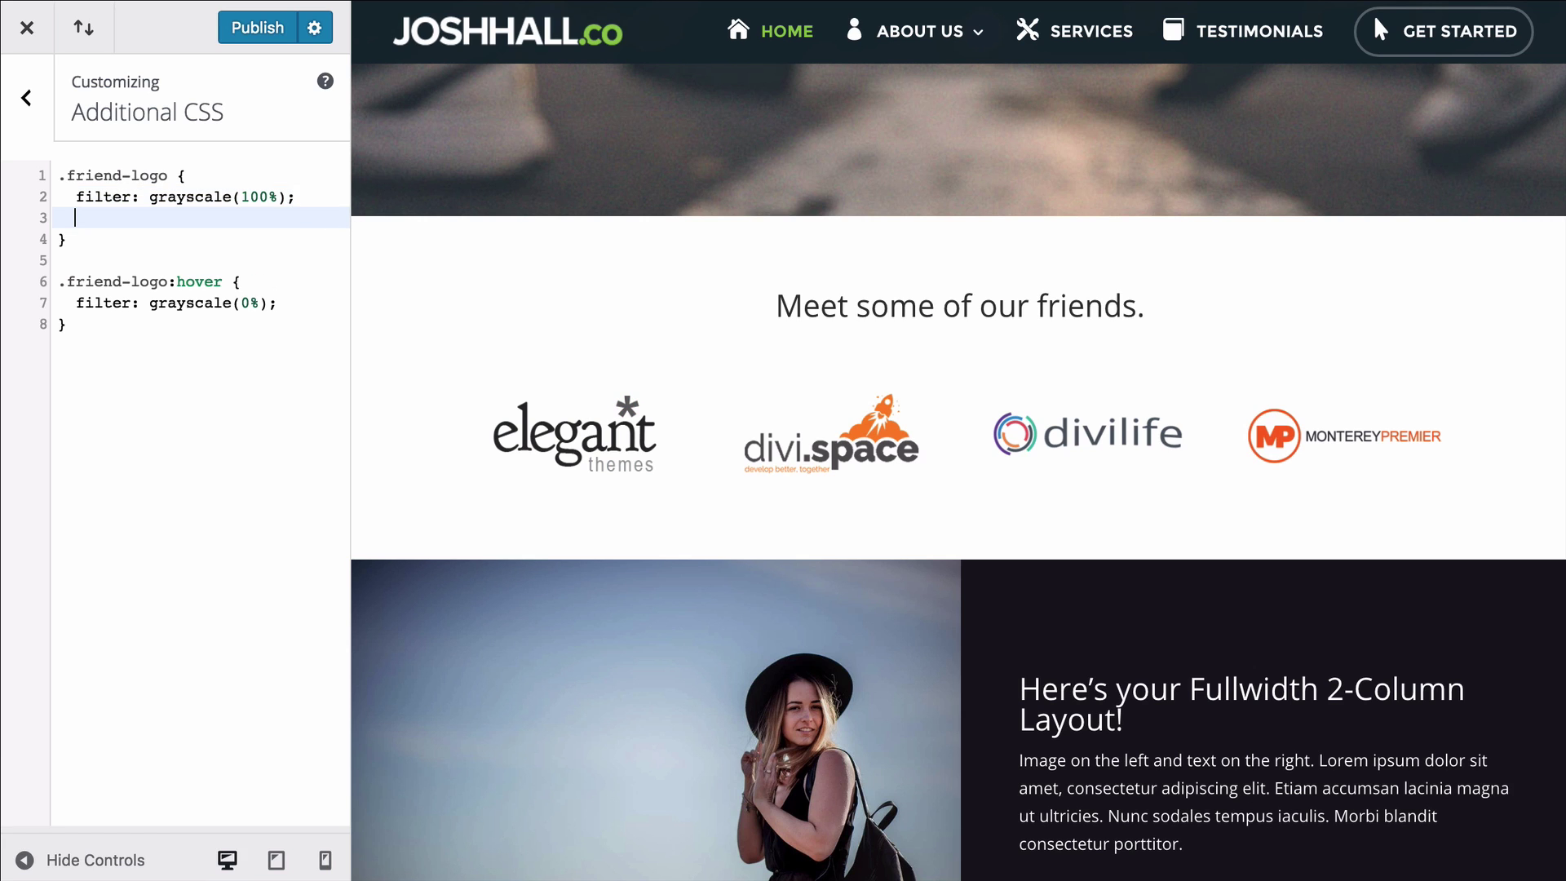
pyautogui.write('opacity:')
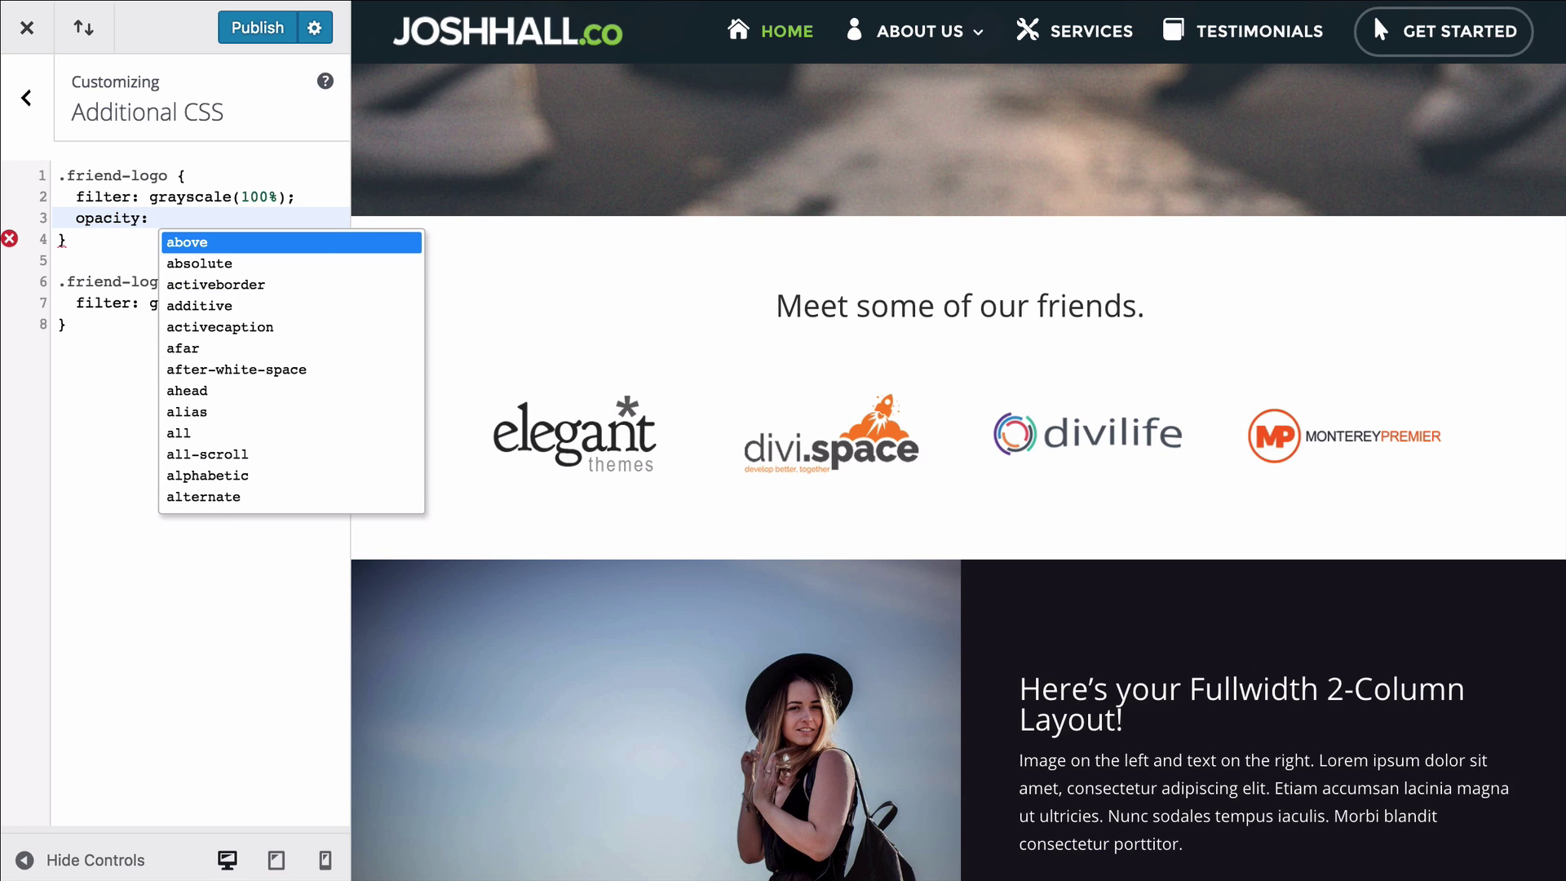
pyautogui.write(' .6;')
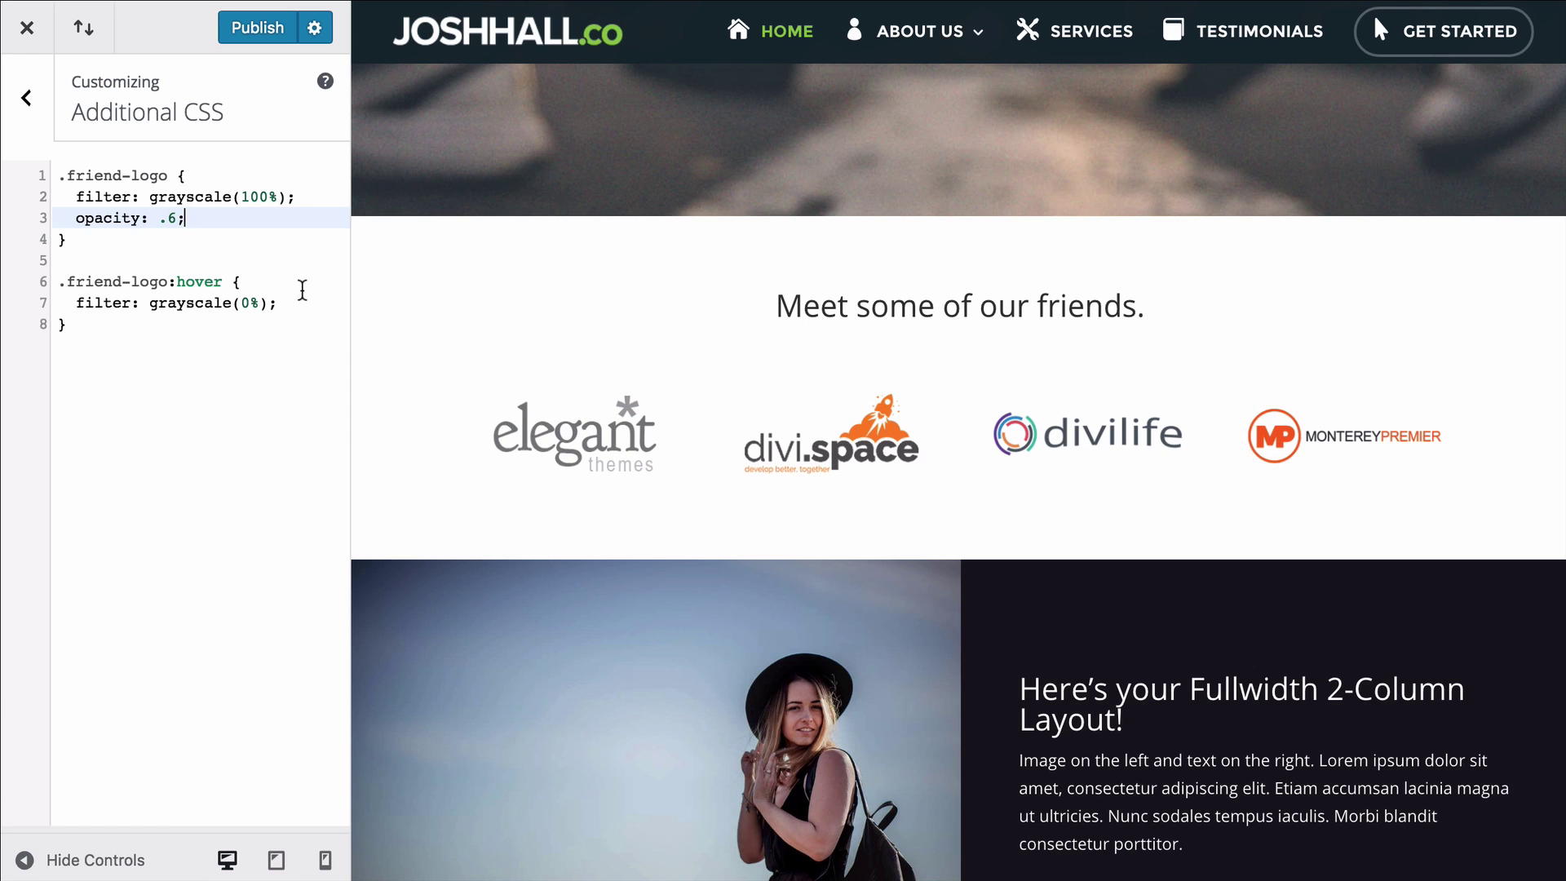
# - Add opacity: 1; below the filter in the .friend-logo:hover rule
pyautogui.click(303, 294)
pyautogui.press('Return')
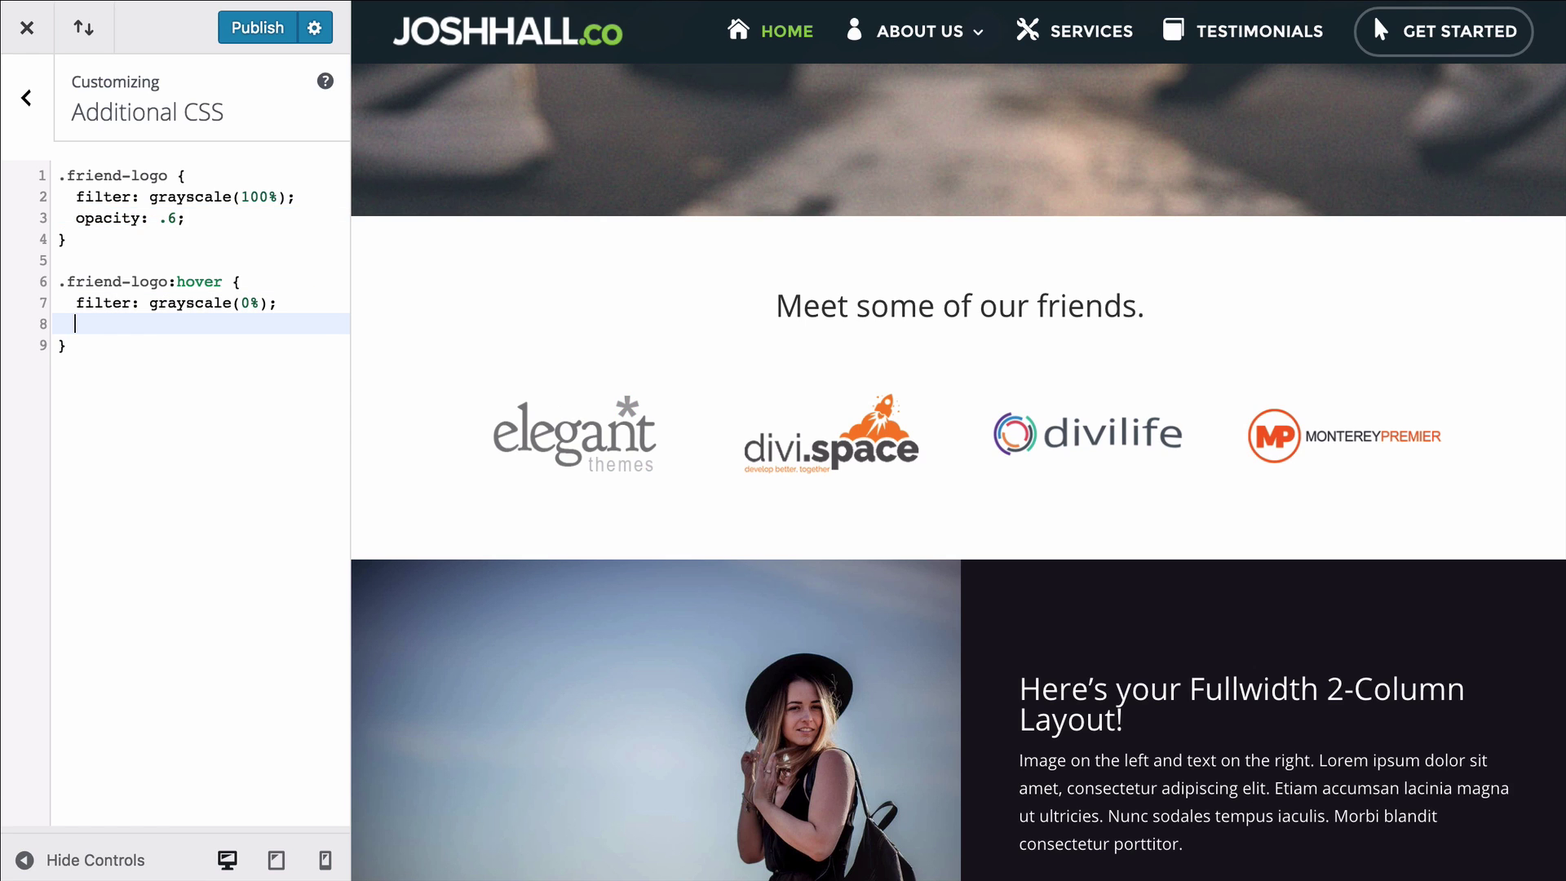
pyautogui.write('opacity: 1;')
pyautogui.click(250, 216)
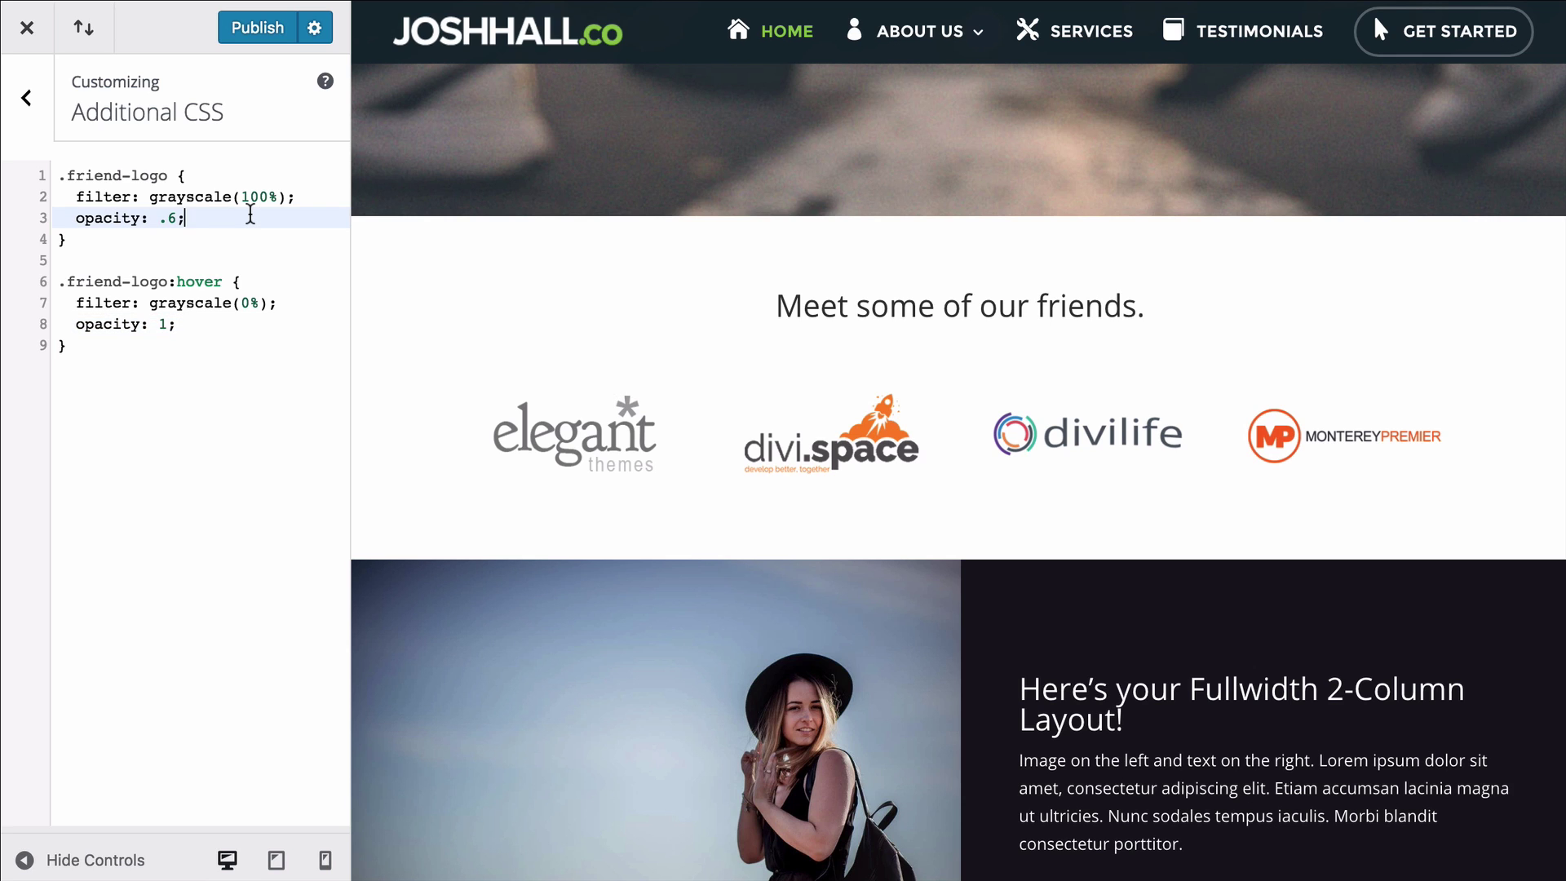
# - Add margin-top: -5px; below the opacity line in the .friend-logo:hover rule
pyautogui.click(217, 323)
pyautogui.press('Return')
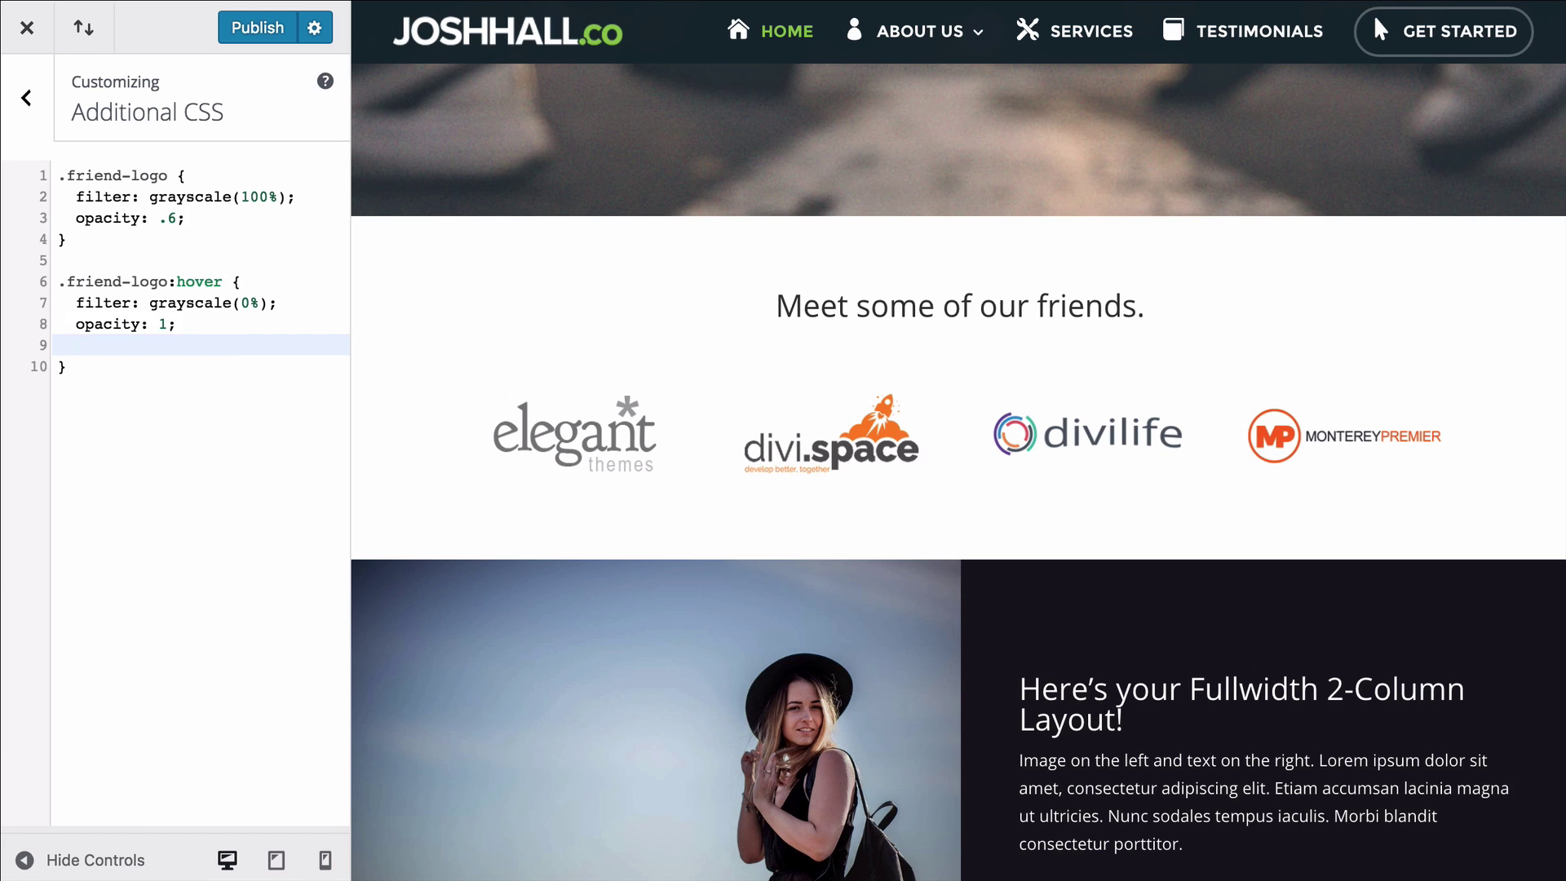
pyautogui.write('margin-')
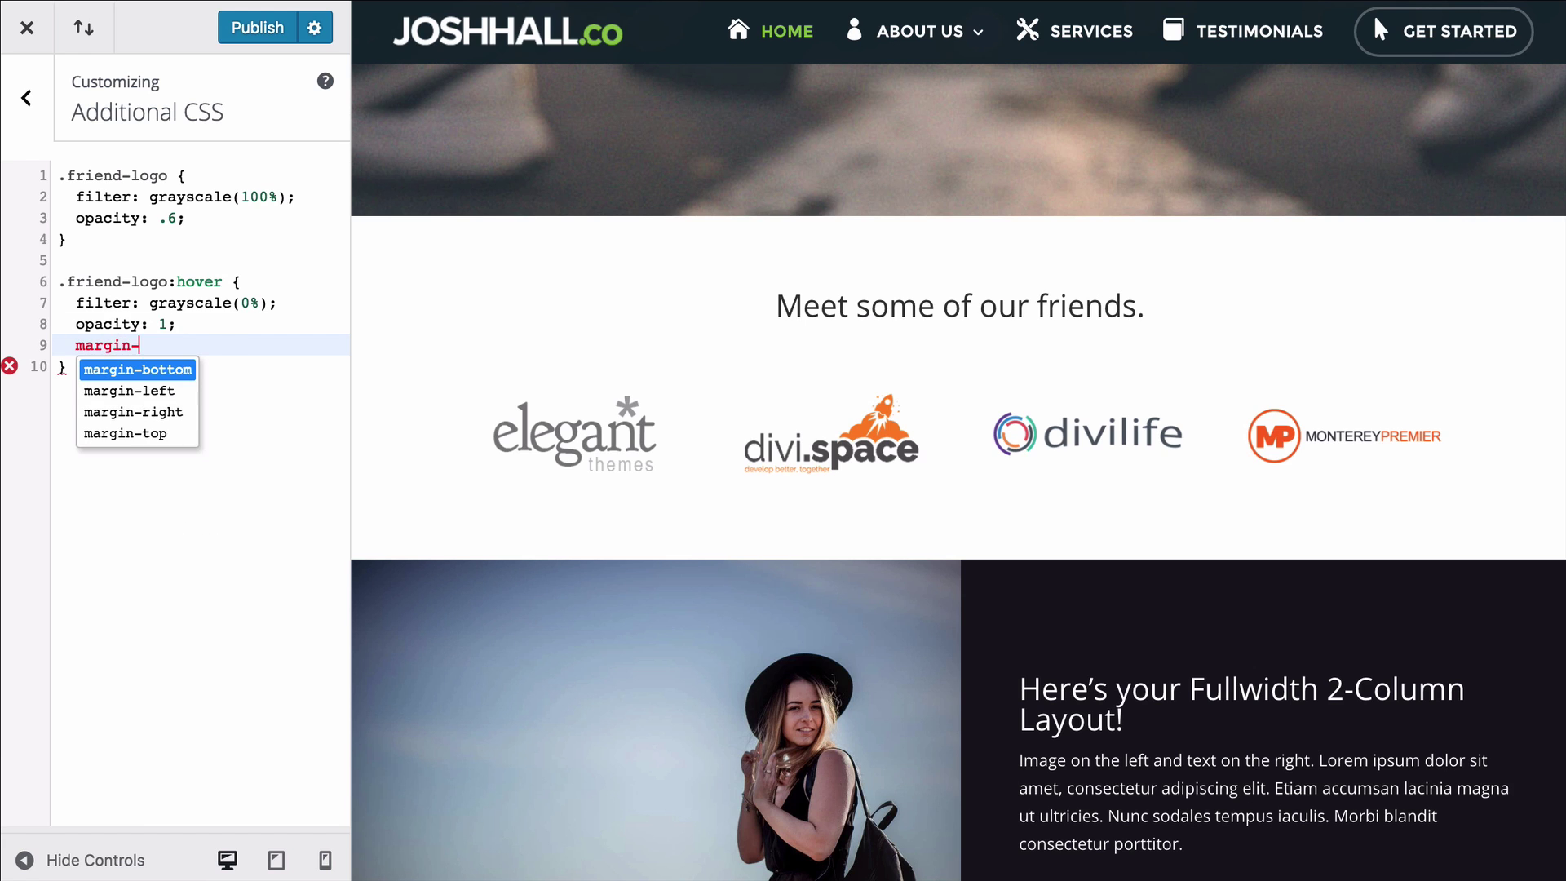
pyautogui.write('top: -')
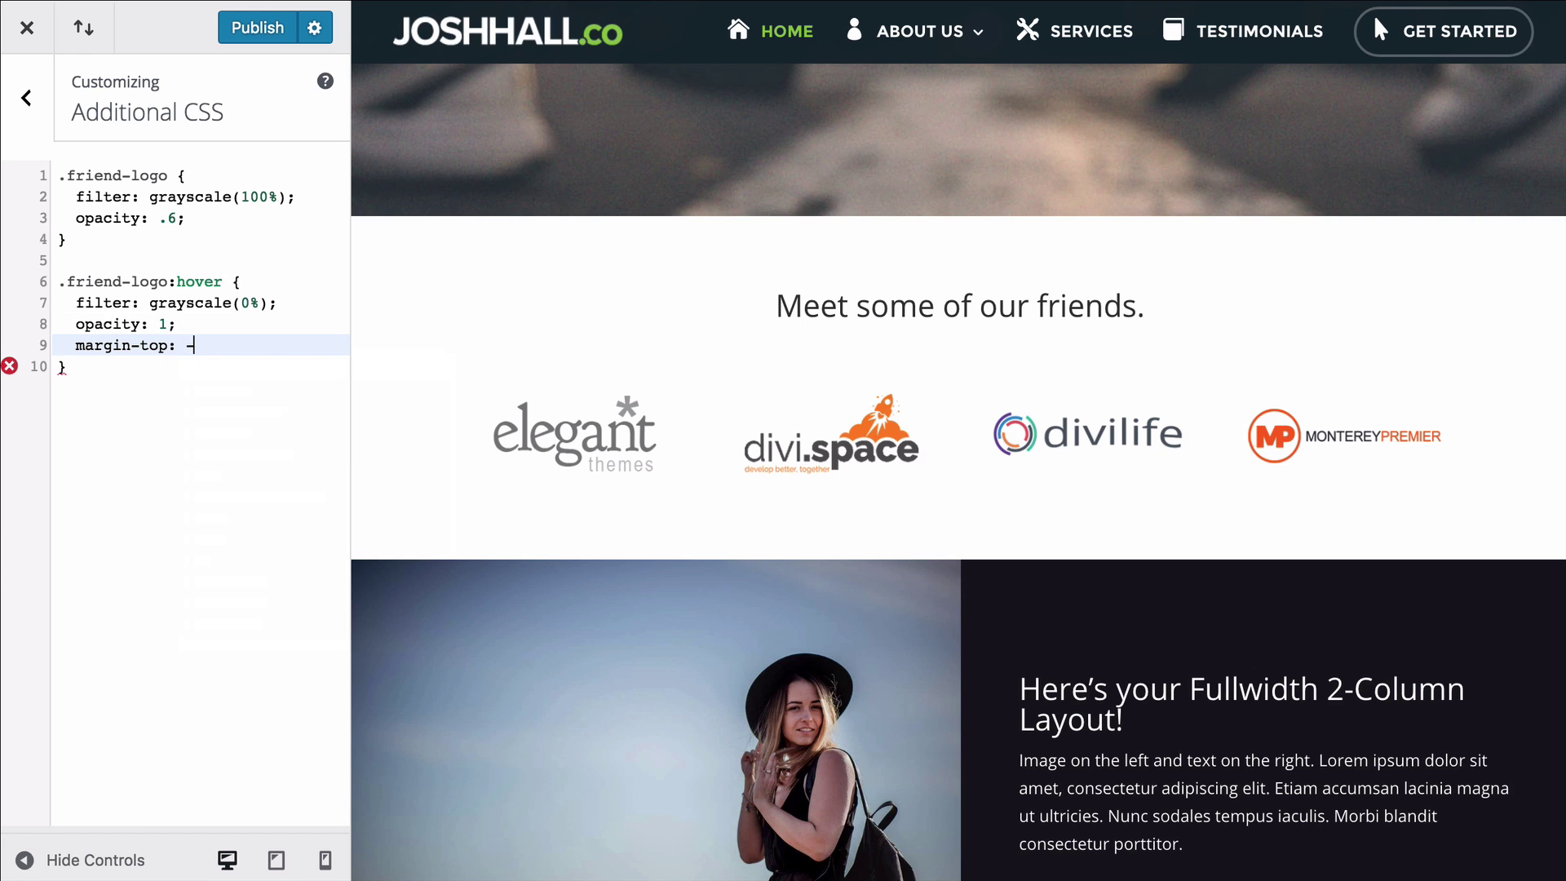
pyautogui.write('5px;')
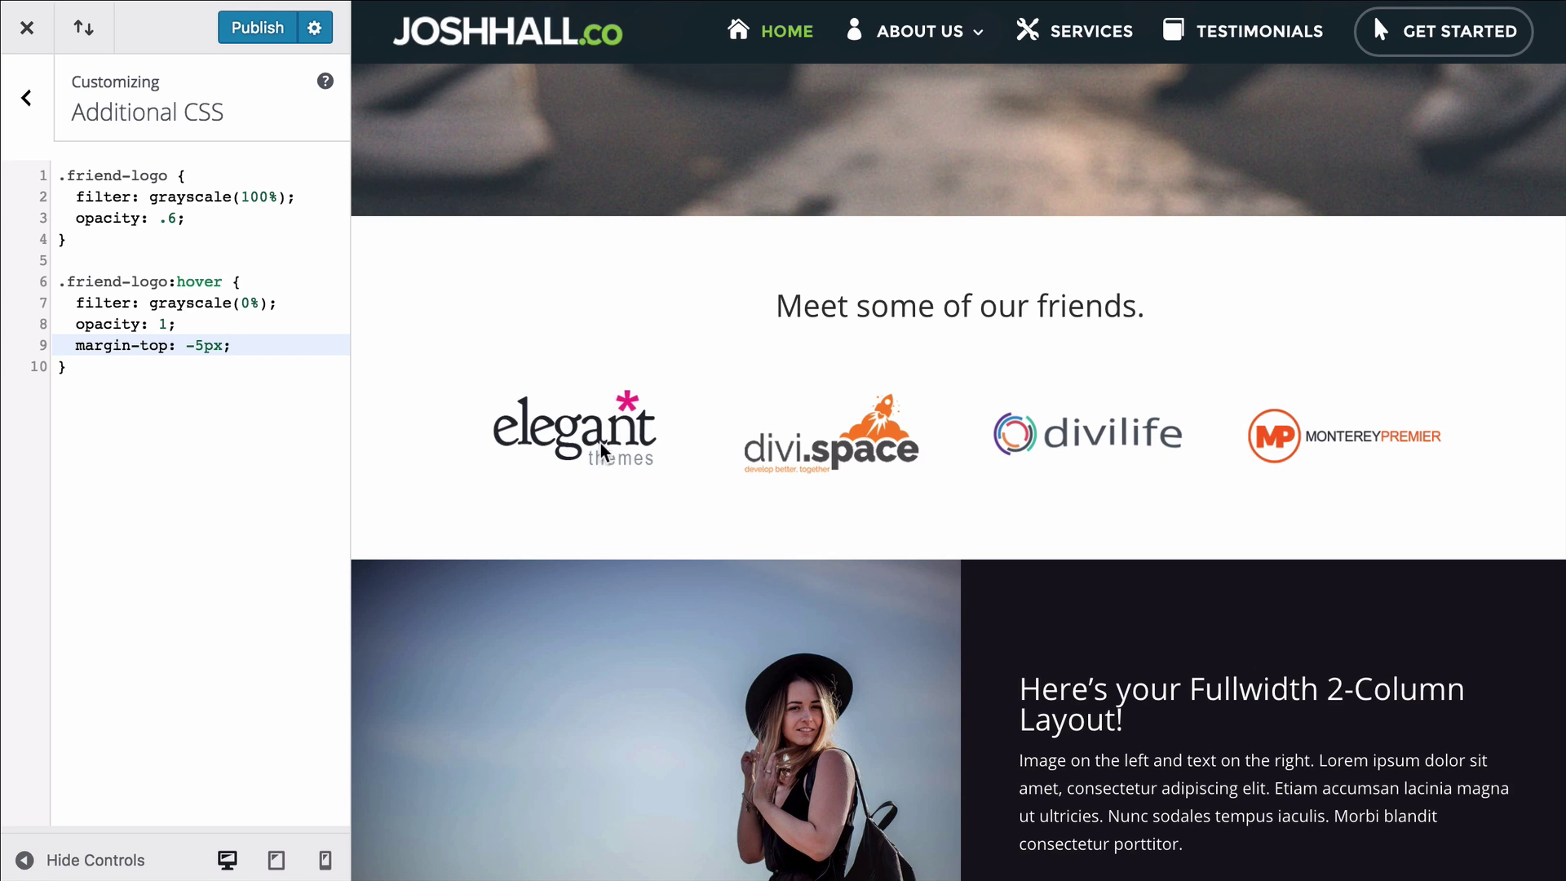
# - Add transition: .6s; below the opacity line in the .friend-logo rule
pyautogui.click(256, 217)
pyautogui.press('Return')
pyautogui.write('tra')
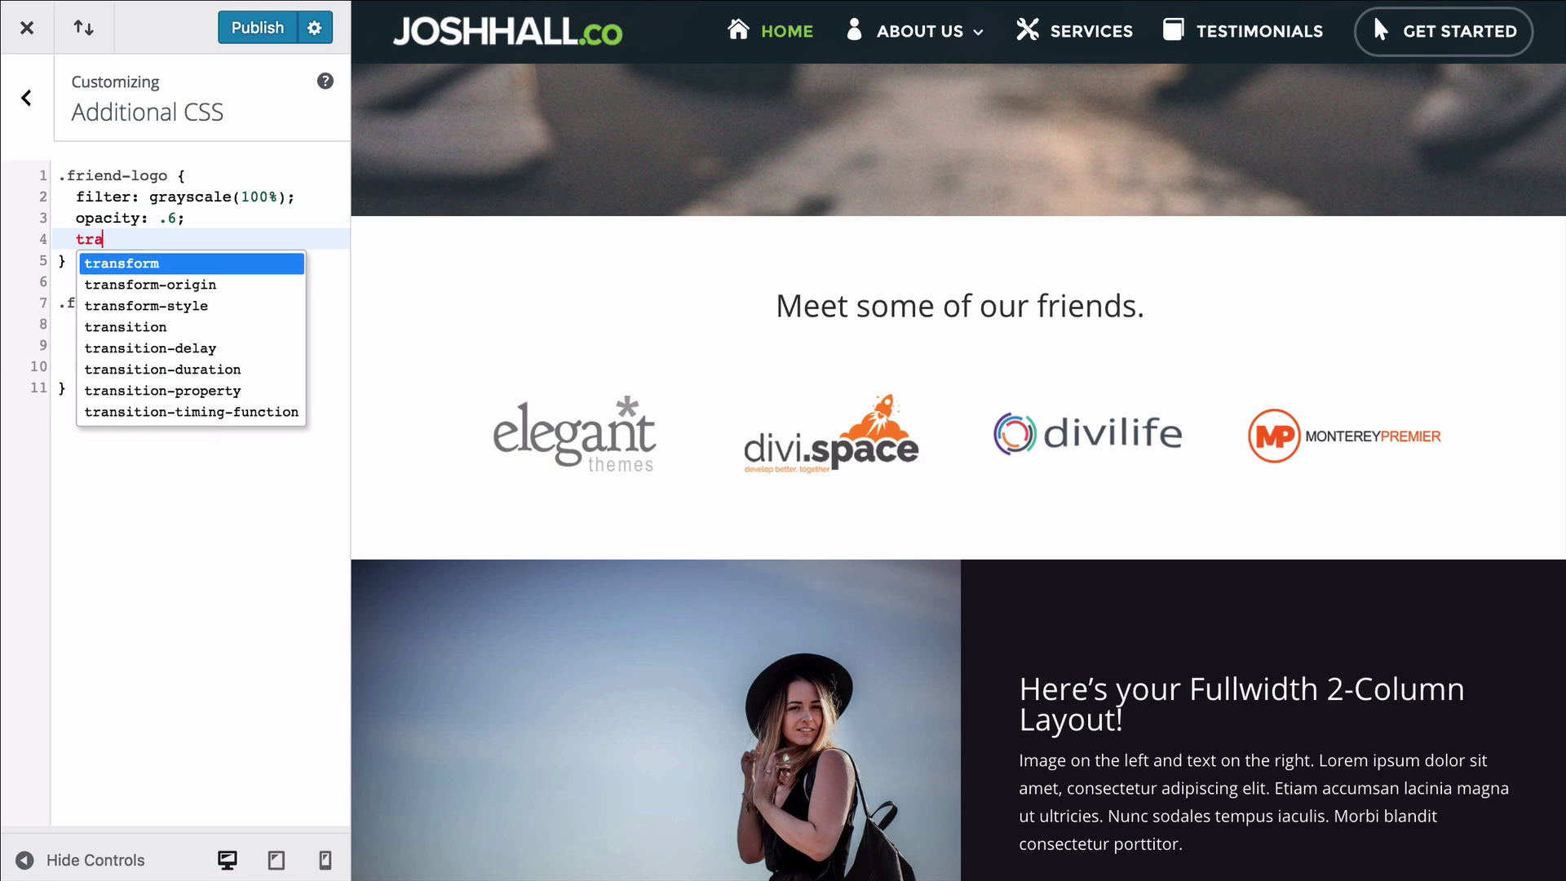
pyautogui.write('nsition: ')
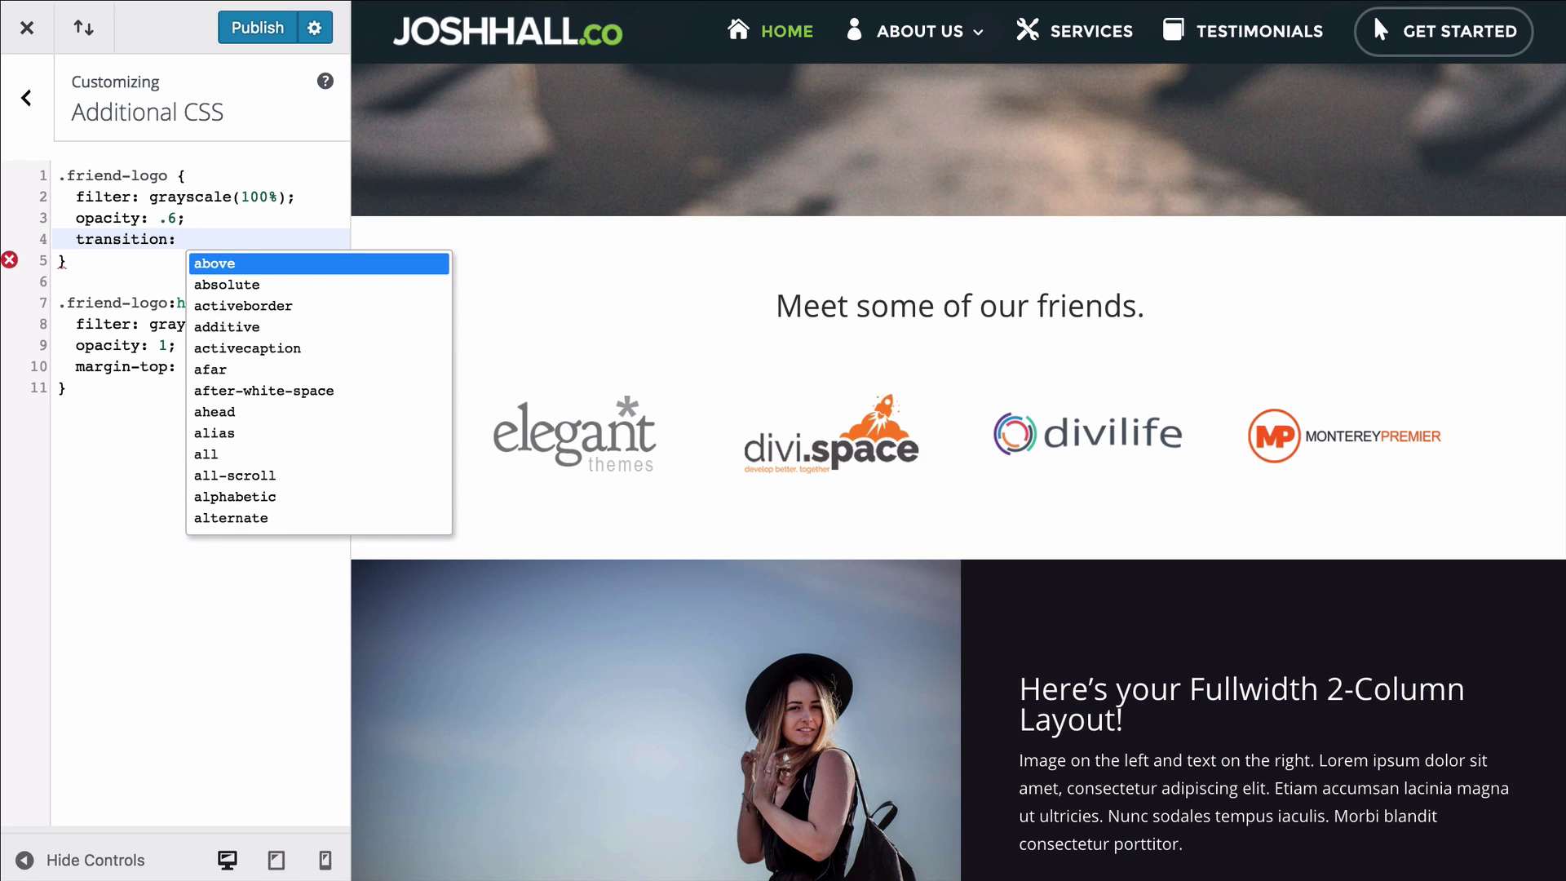
pyautogui.write('.6s')
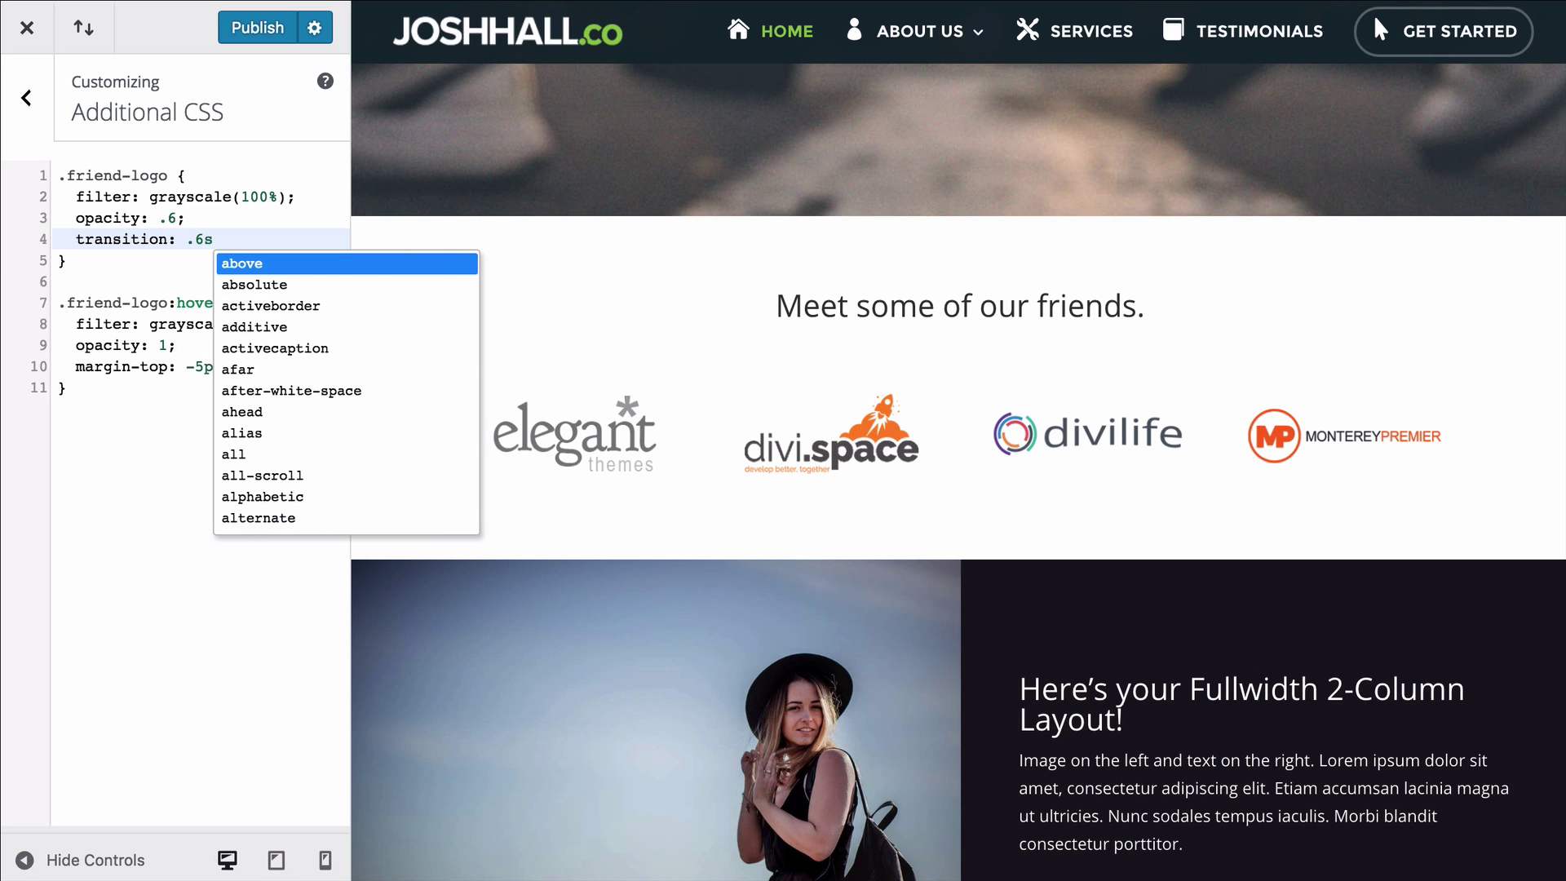
pyautogui.write(';')
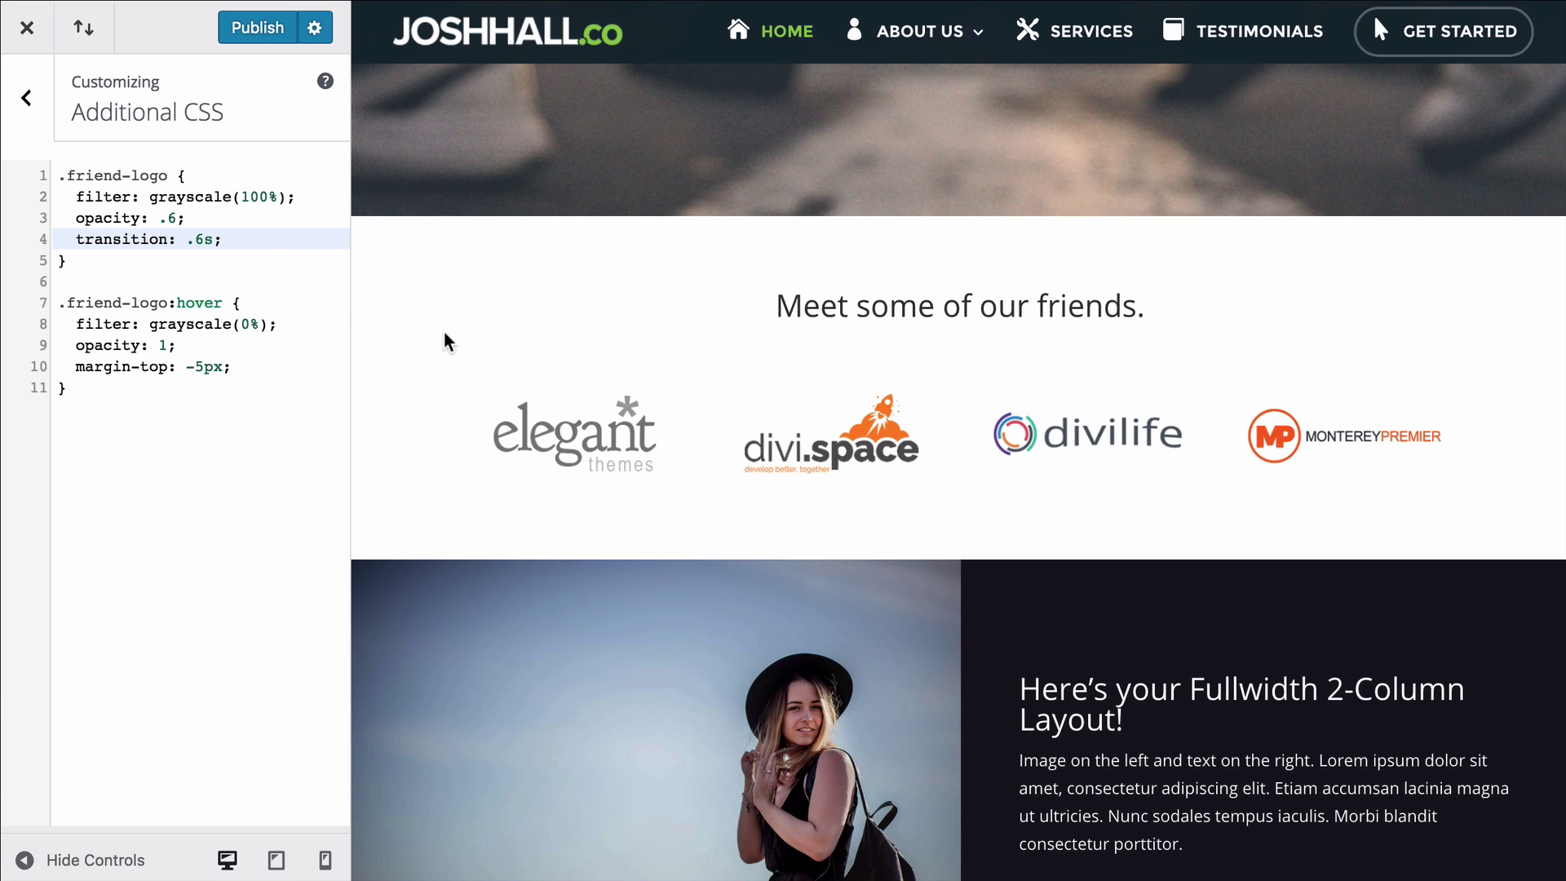
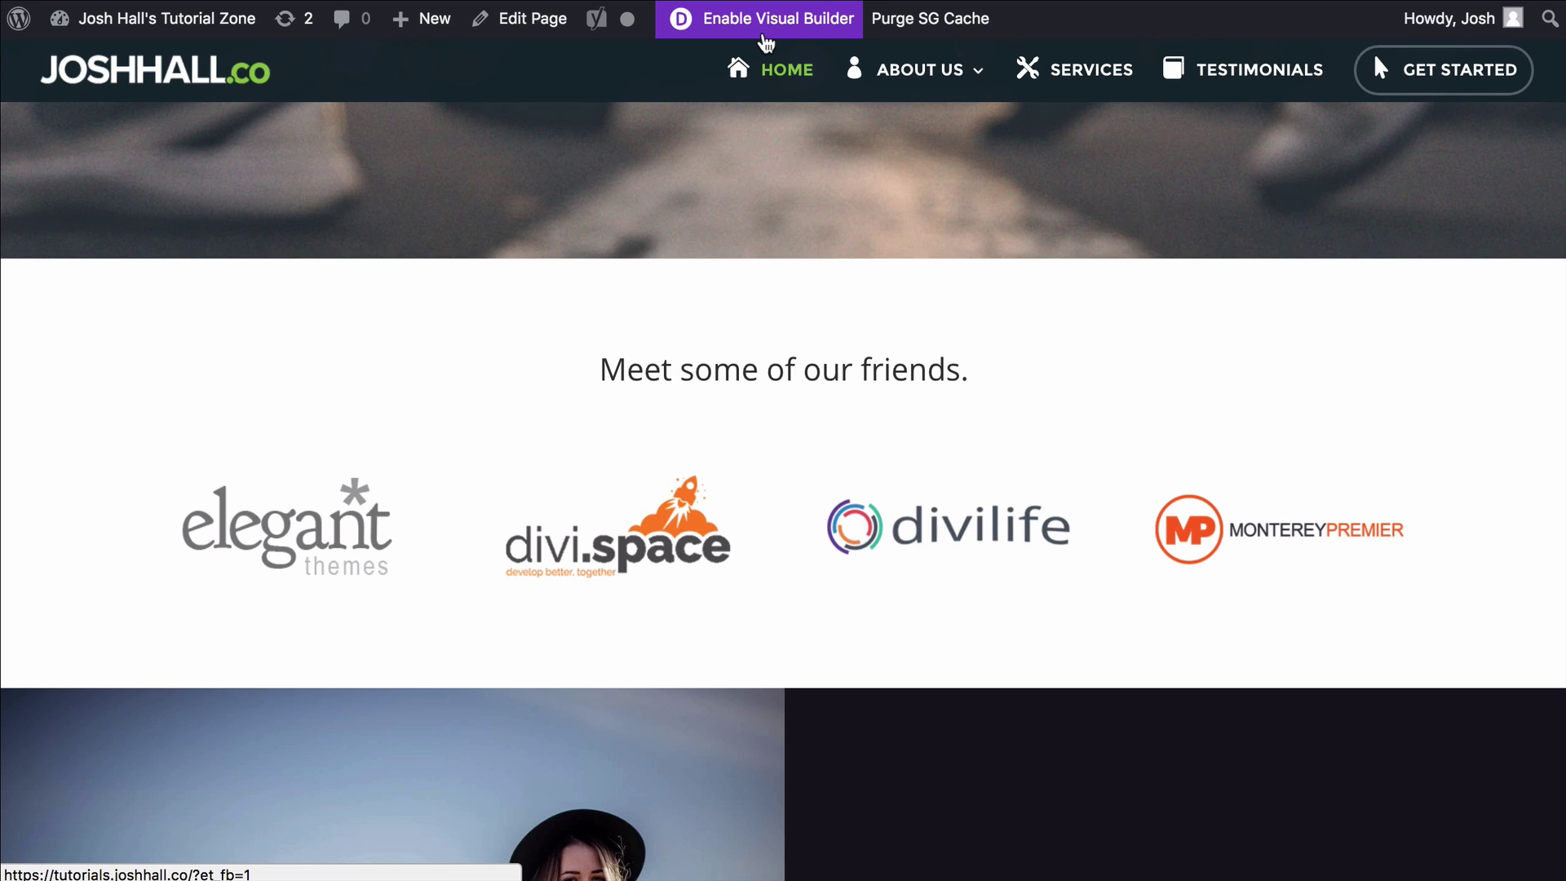
# - Edit the homepage in the Visual Builder and apply the bottom-edge box shadow preset to the Elegant Themes logo image
pyautogui.click(763, 33)
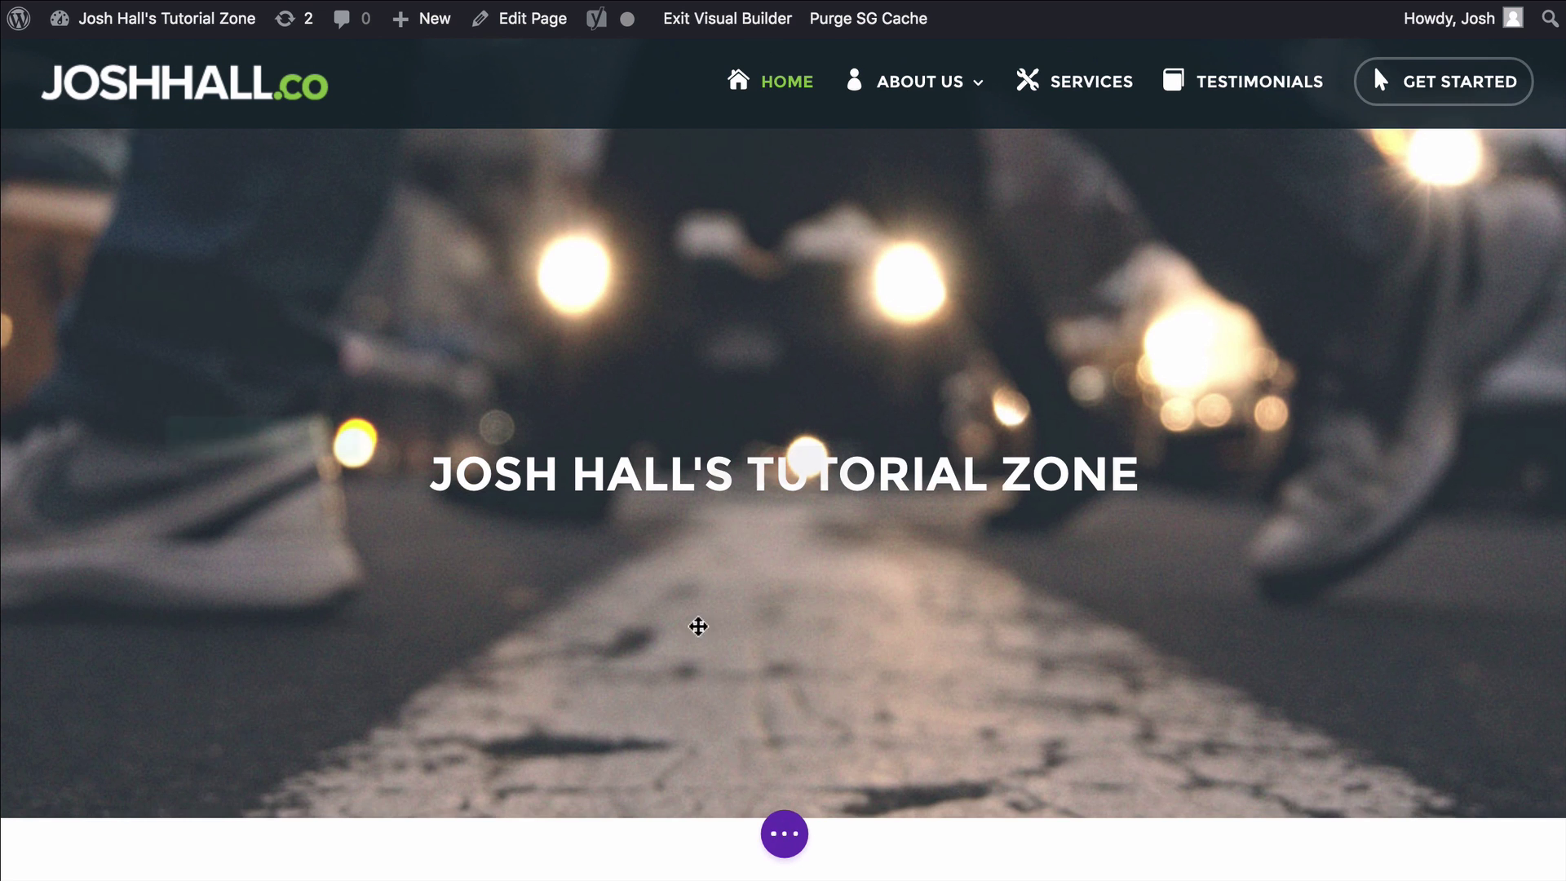
pyautogui.scroll(-8, 769, 359)
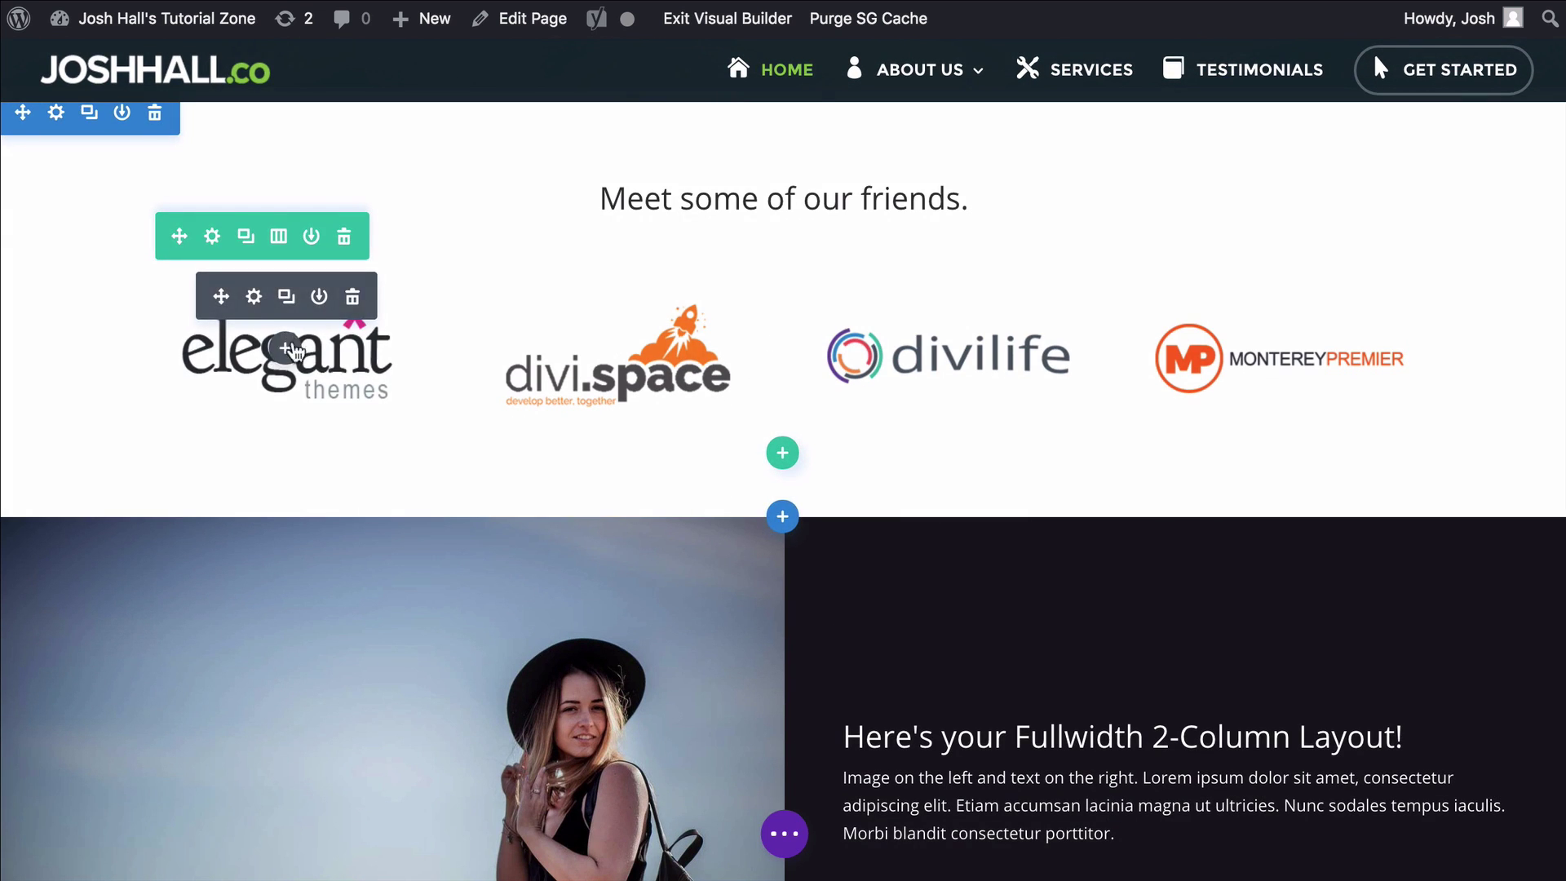
pyautogui.click(256, 299)
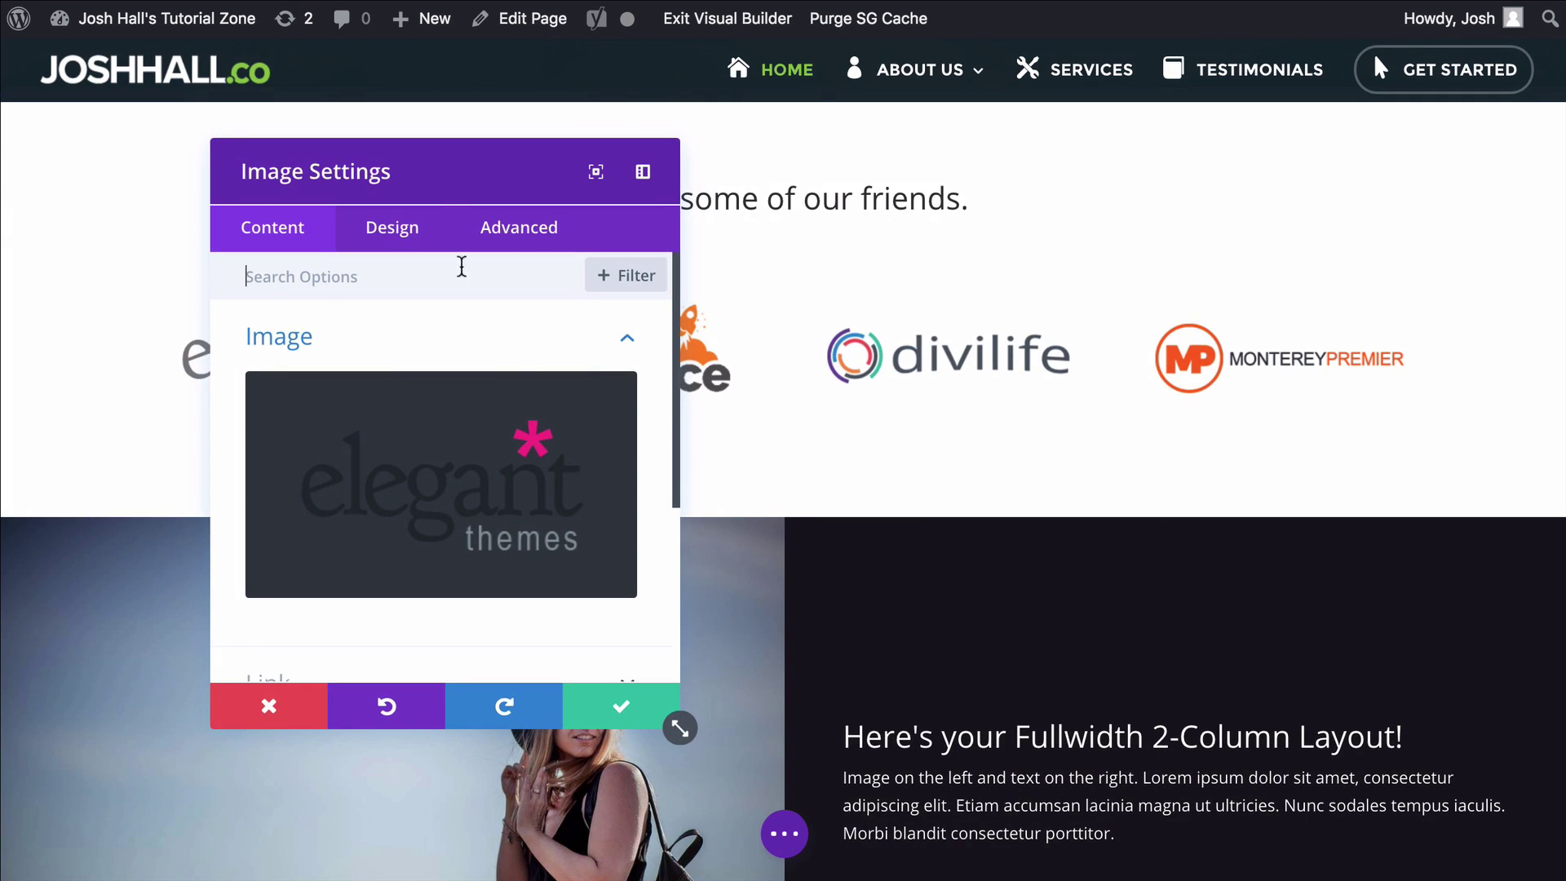
pyautogui.click(391, 228)
pyautogui.scroll(-3, 427, 395)
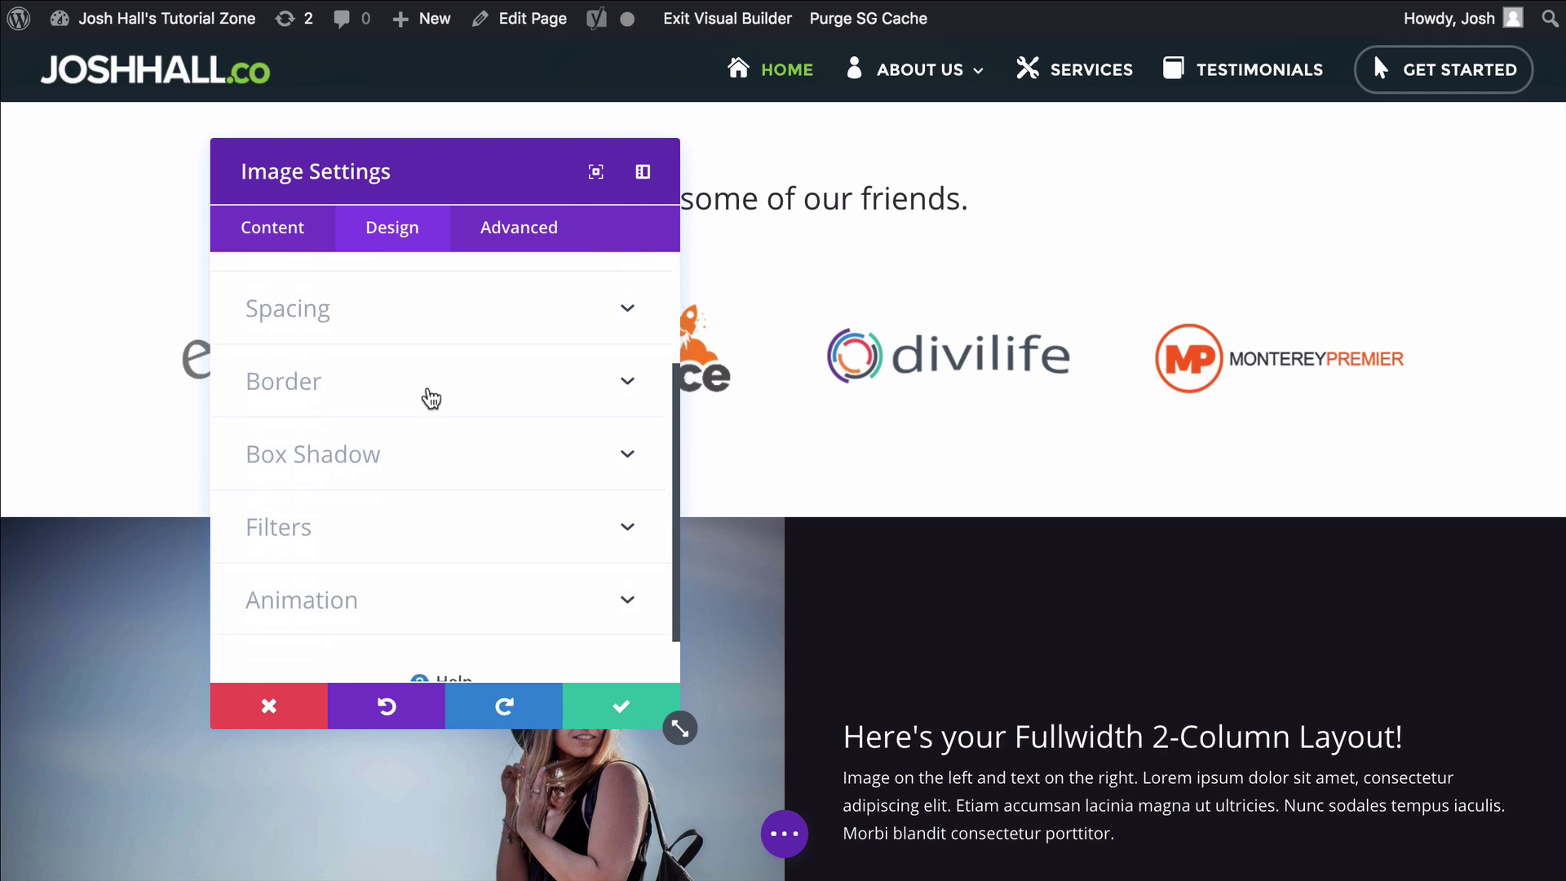
pyautogui.click(419, 453)
pyautogui.scroll(-2, 421, 460)
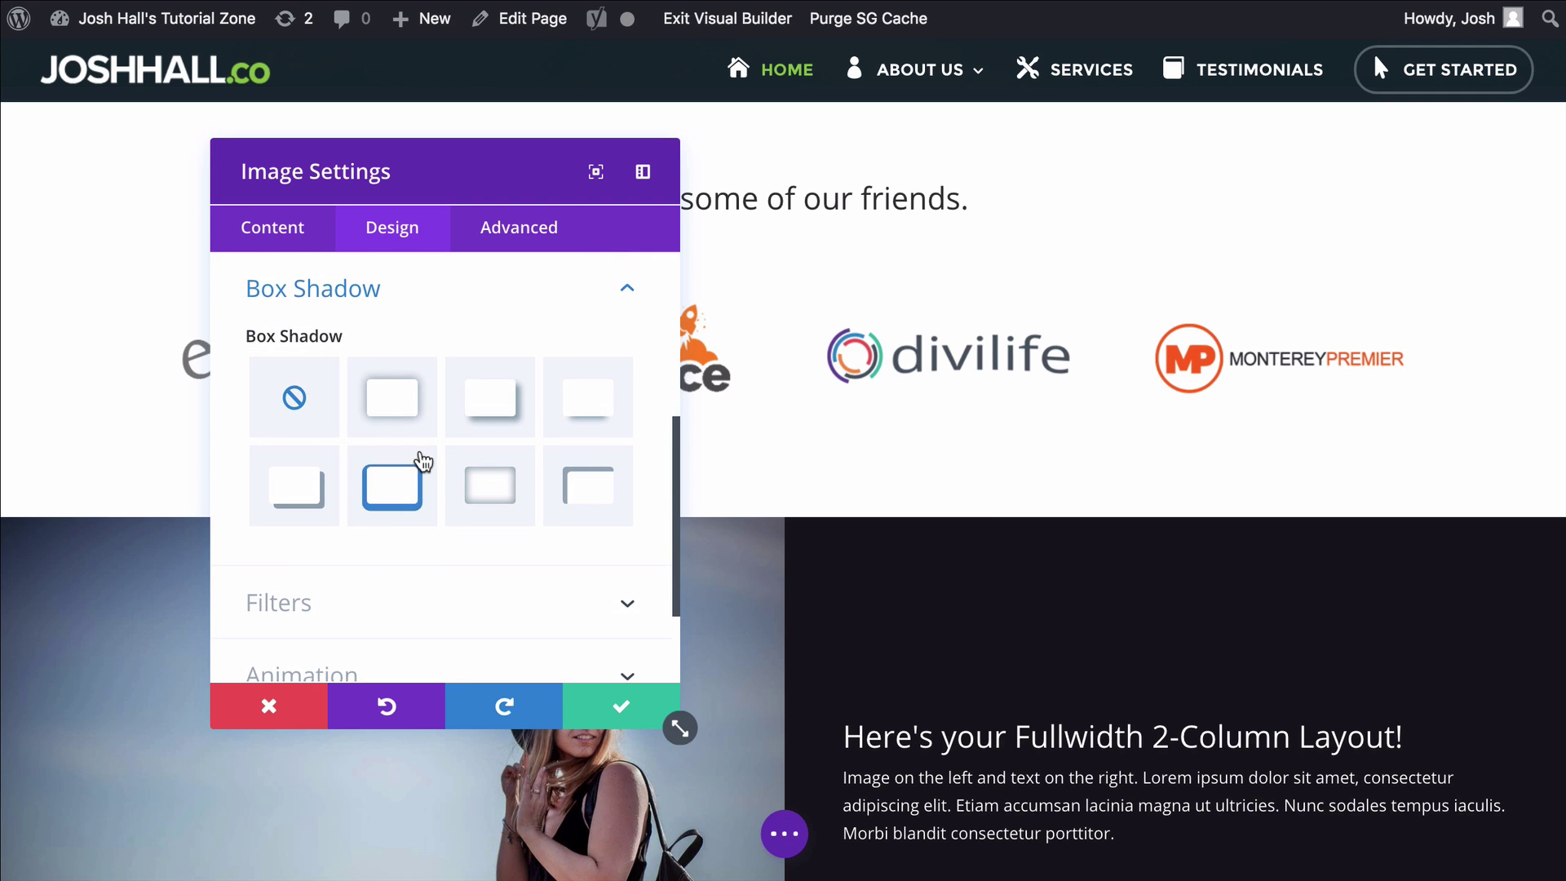
pyautogui.click(593, 422)
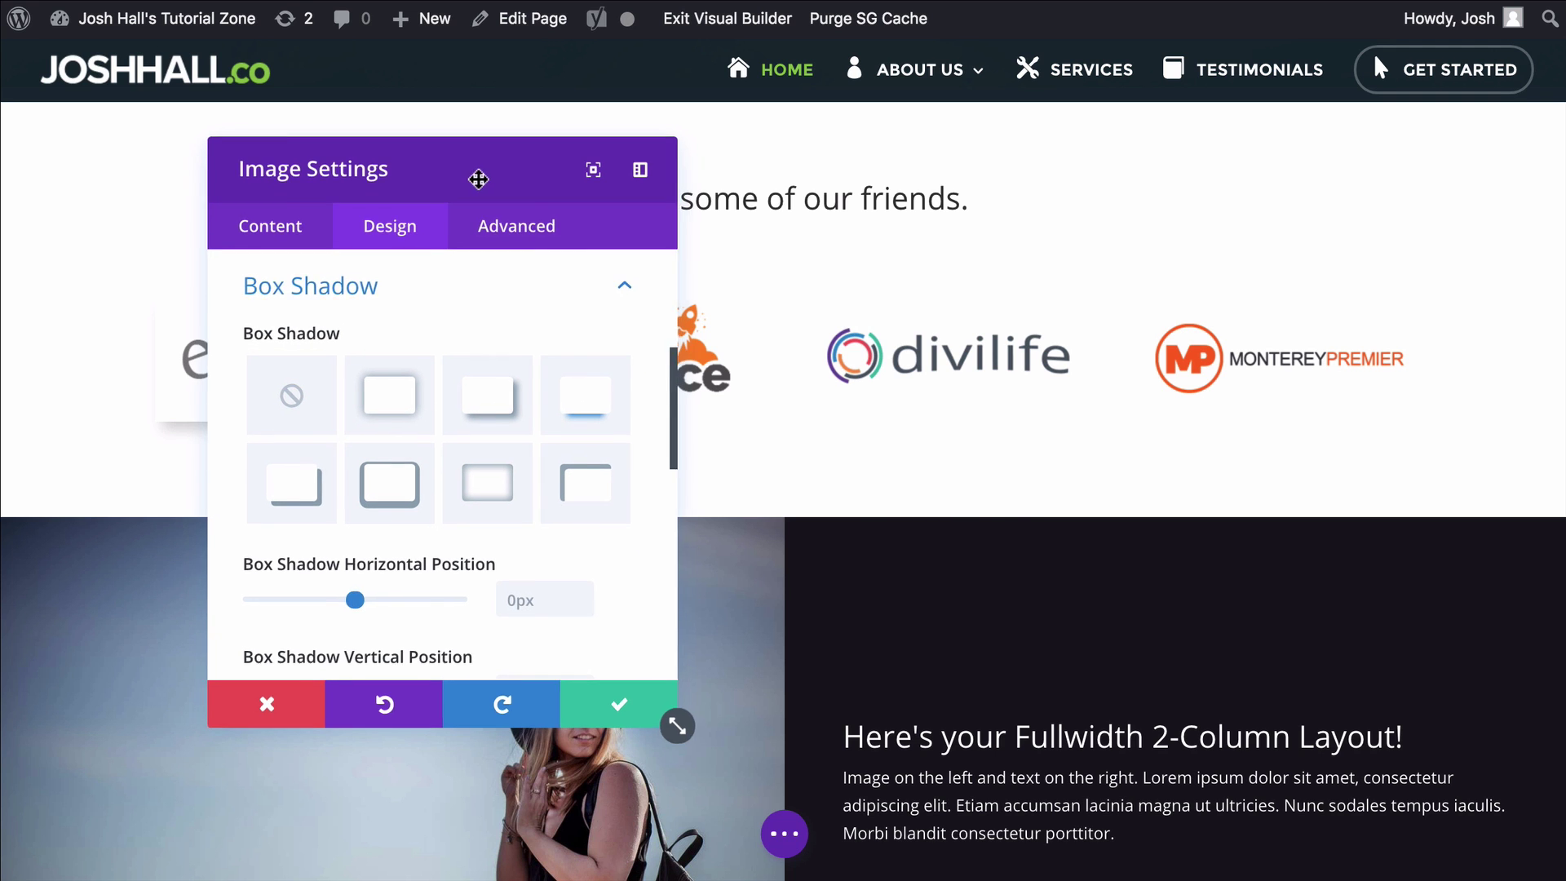
# - Set the logo shadow's vertical position to 18px, blur strength to 22px and spread strength to -15px, saving the changes and exiting the Visual Builder
pyautogui.moveTo(476, 174); pyautogui.dragTo(851, 162)
pyautogui.scroll(-3, 747, 487)
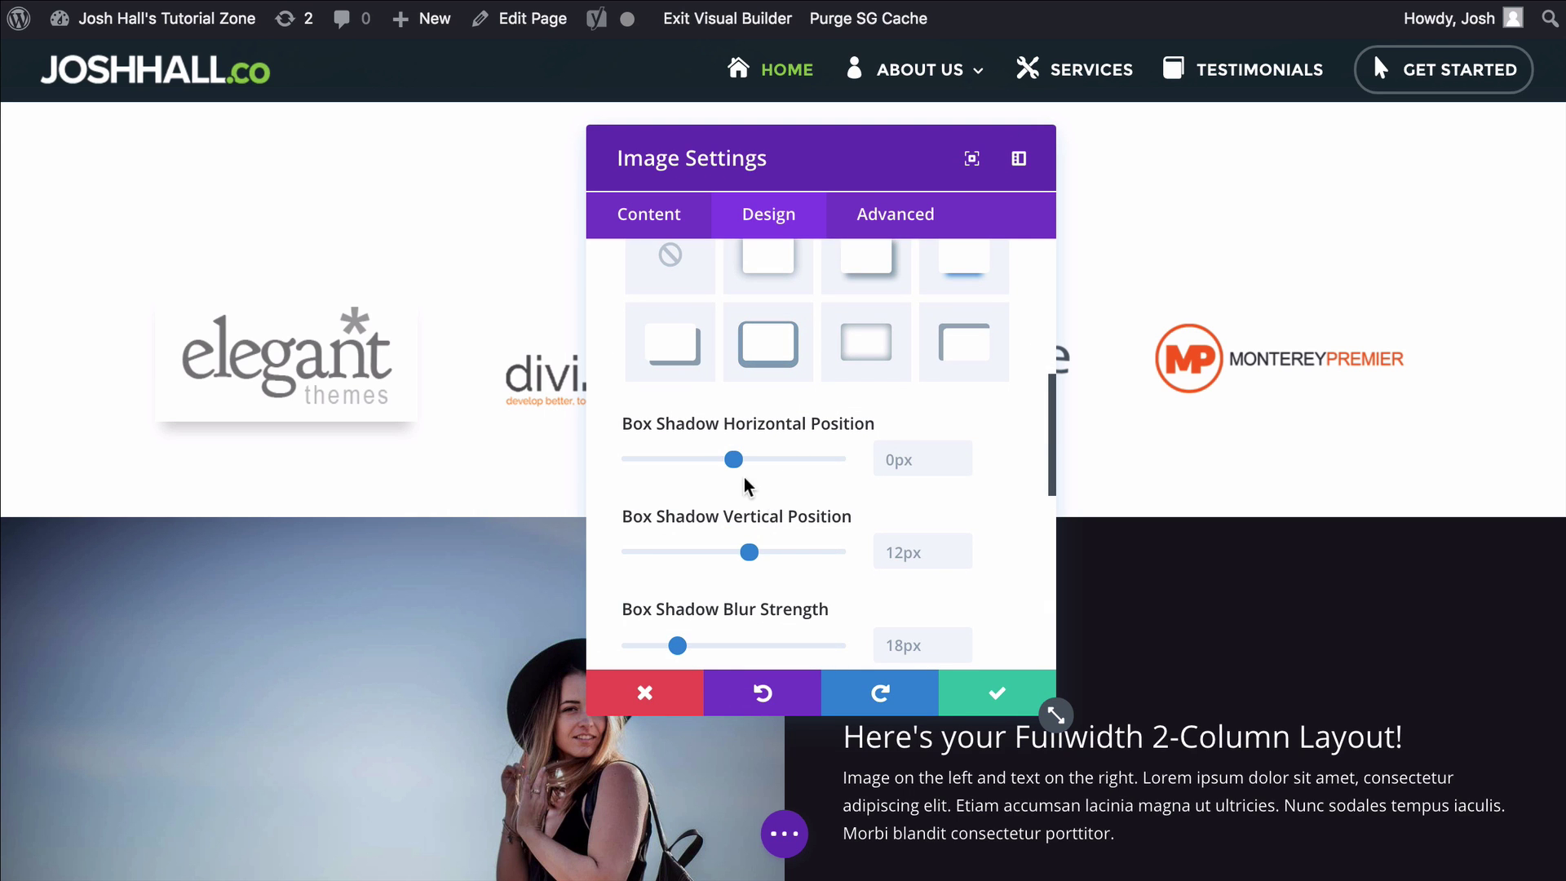
pyautogui.moveTo(754, 549); pyautogui.dragTo(708, 514)
pyautogui.scroll(-2, 758, 514)
pyautogui.scroll(-2, 732, 538)
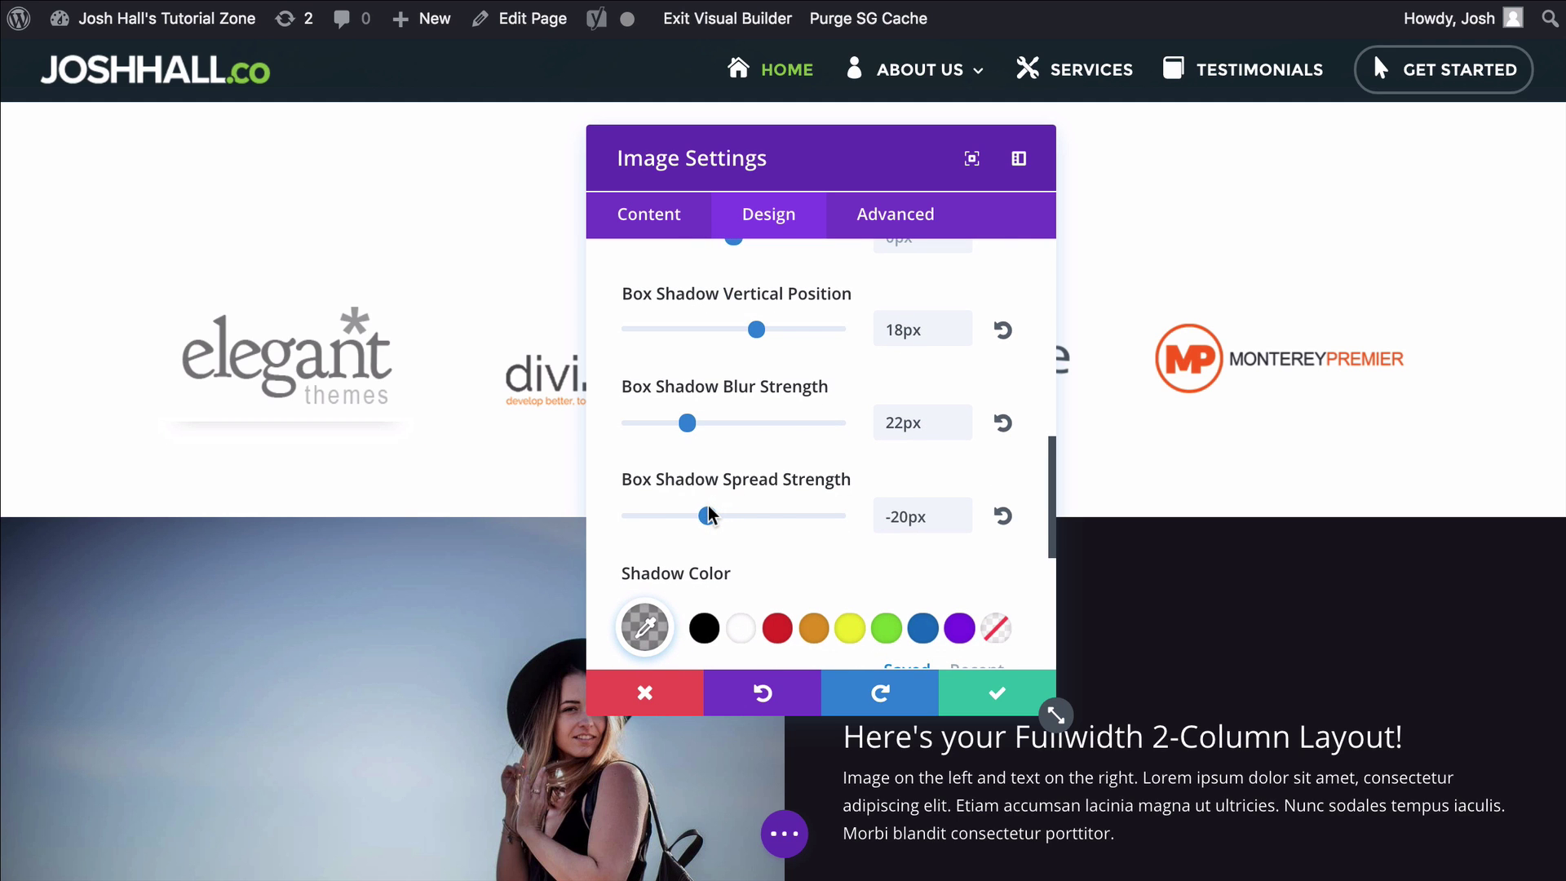
pyautogui.scroll(-1, 812, 480)
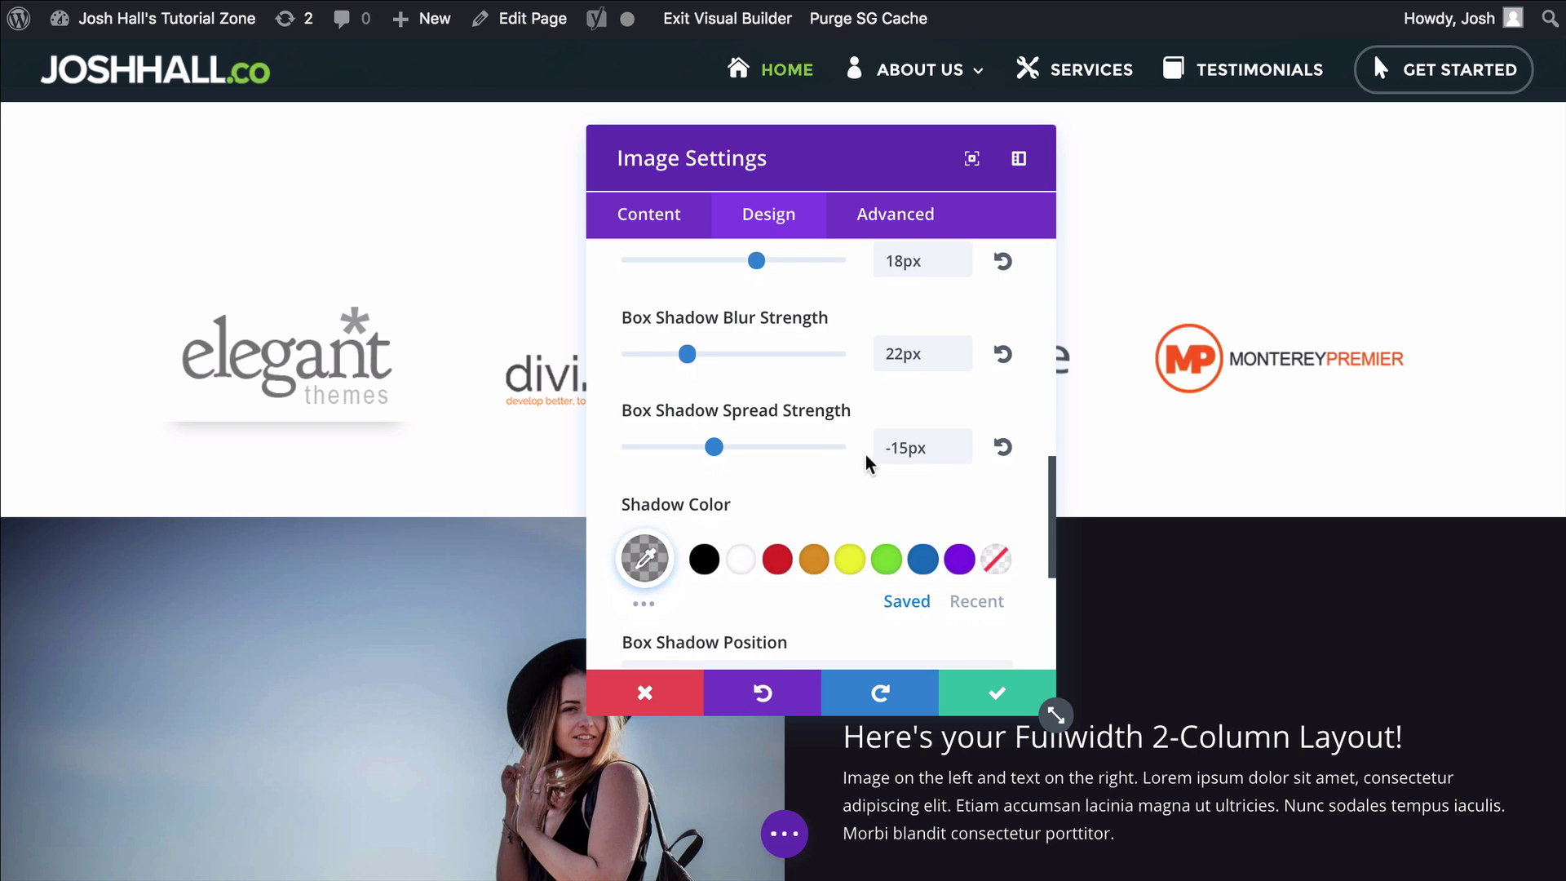
pyautogui.click(998, 679)
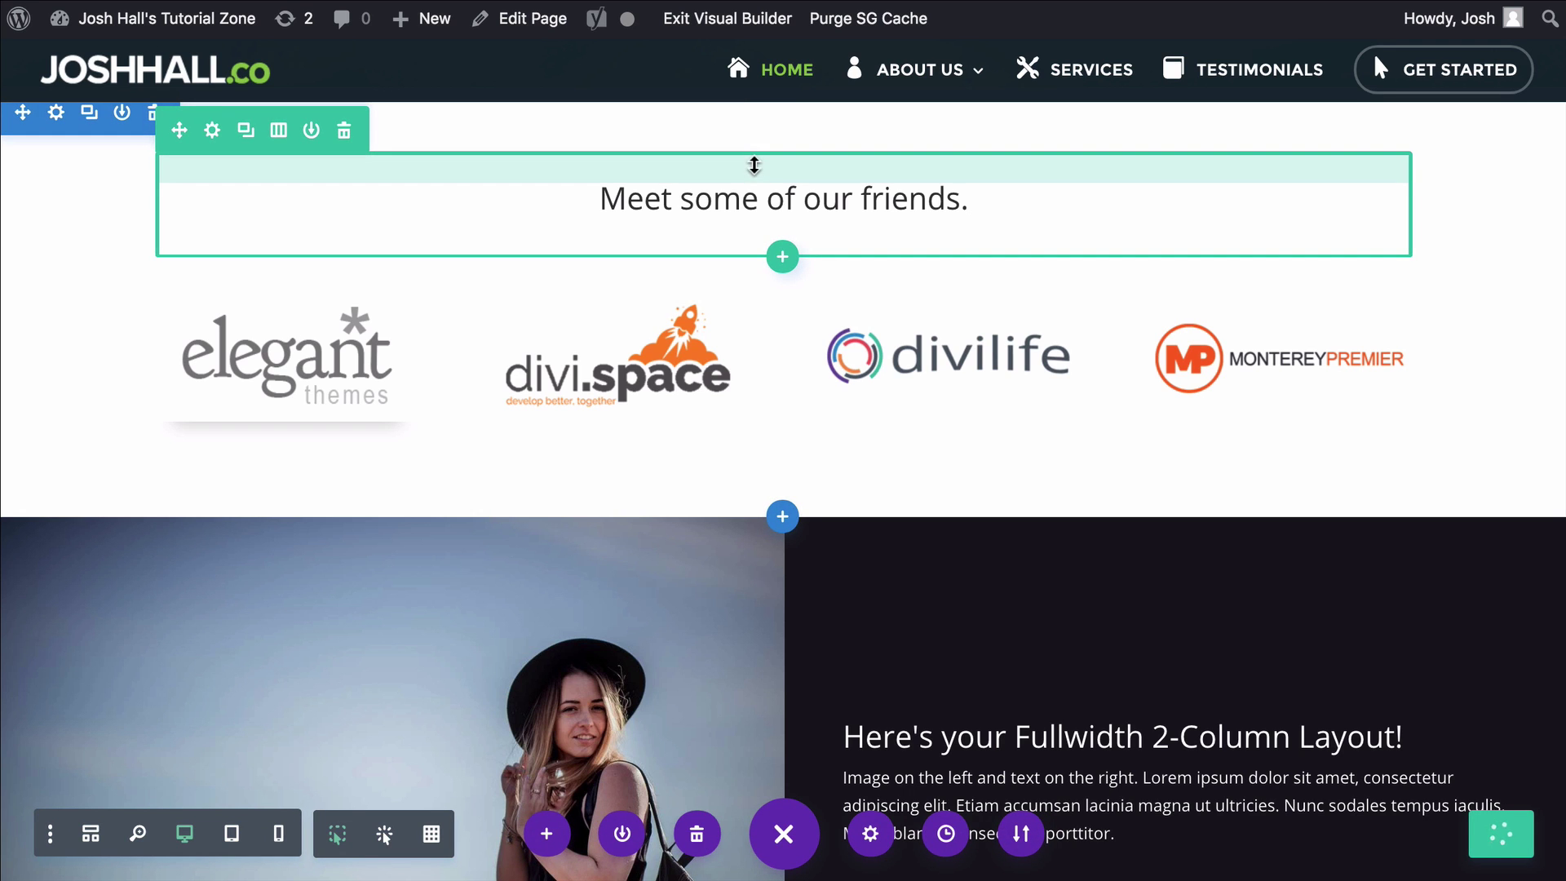
pyautogui.click(737, 27)
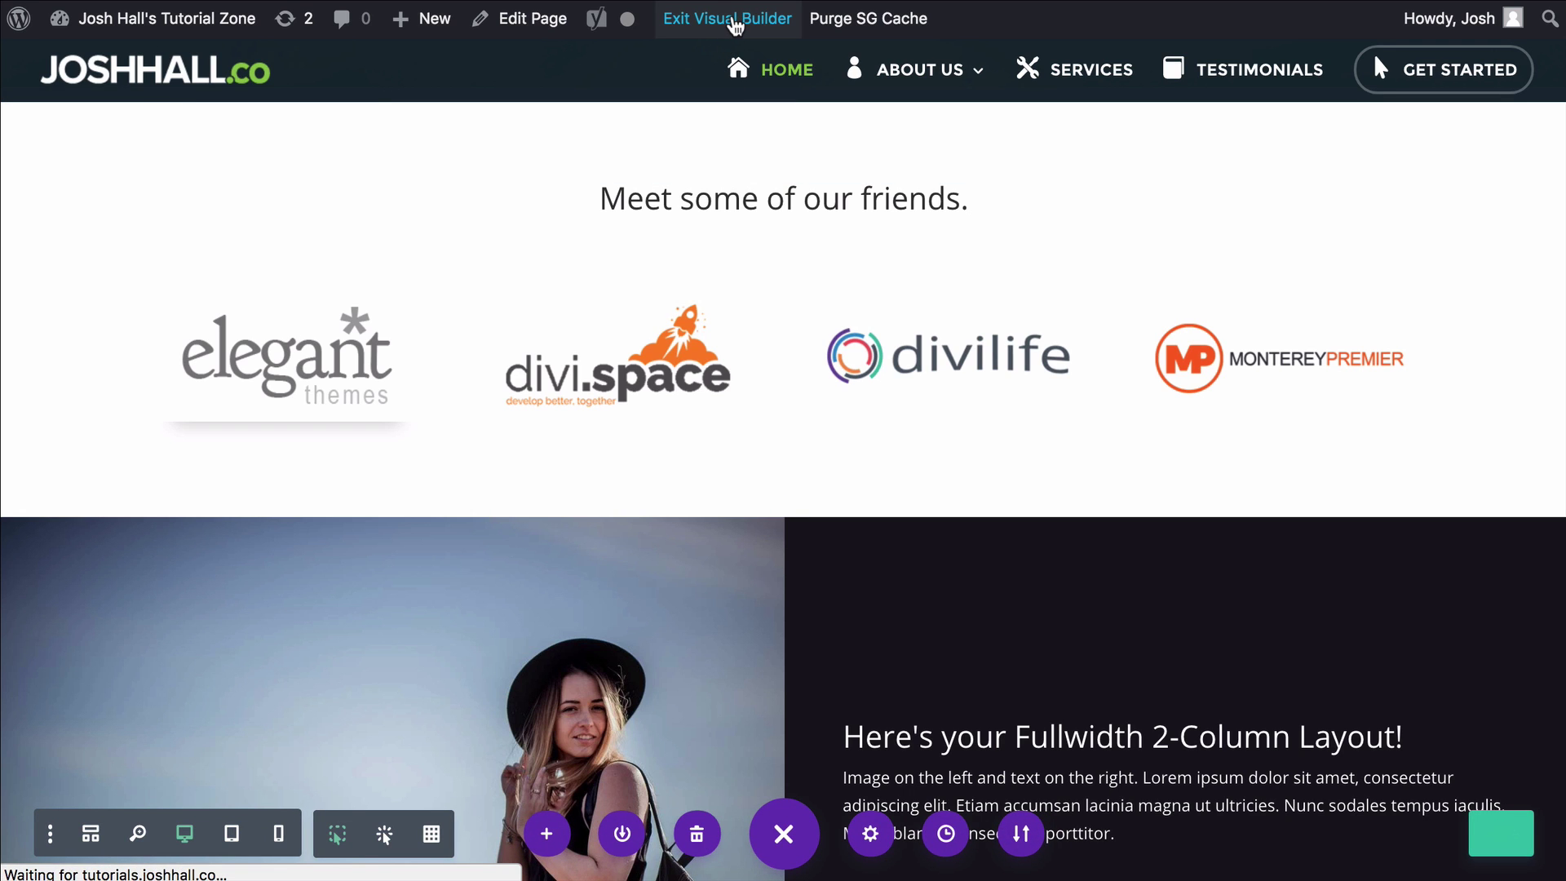
# - Inspect the Elegant Themes logo's et_pb_image_wrap span and copy its box-shadow declaration
pyautogui.scroll(-6, 624, 359)
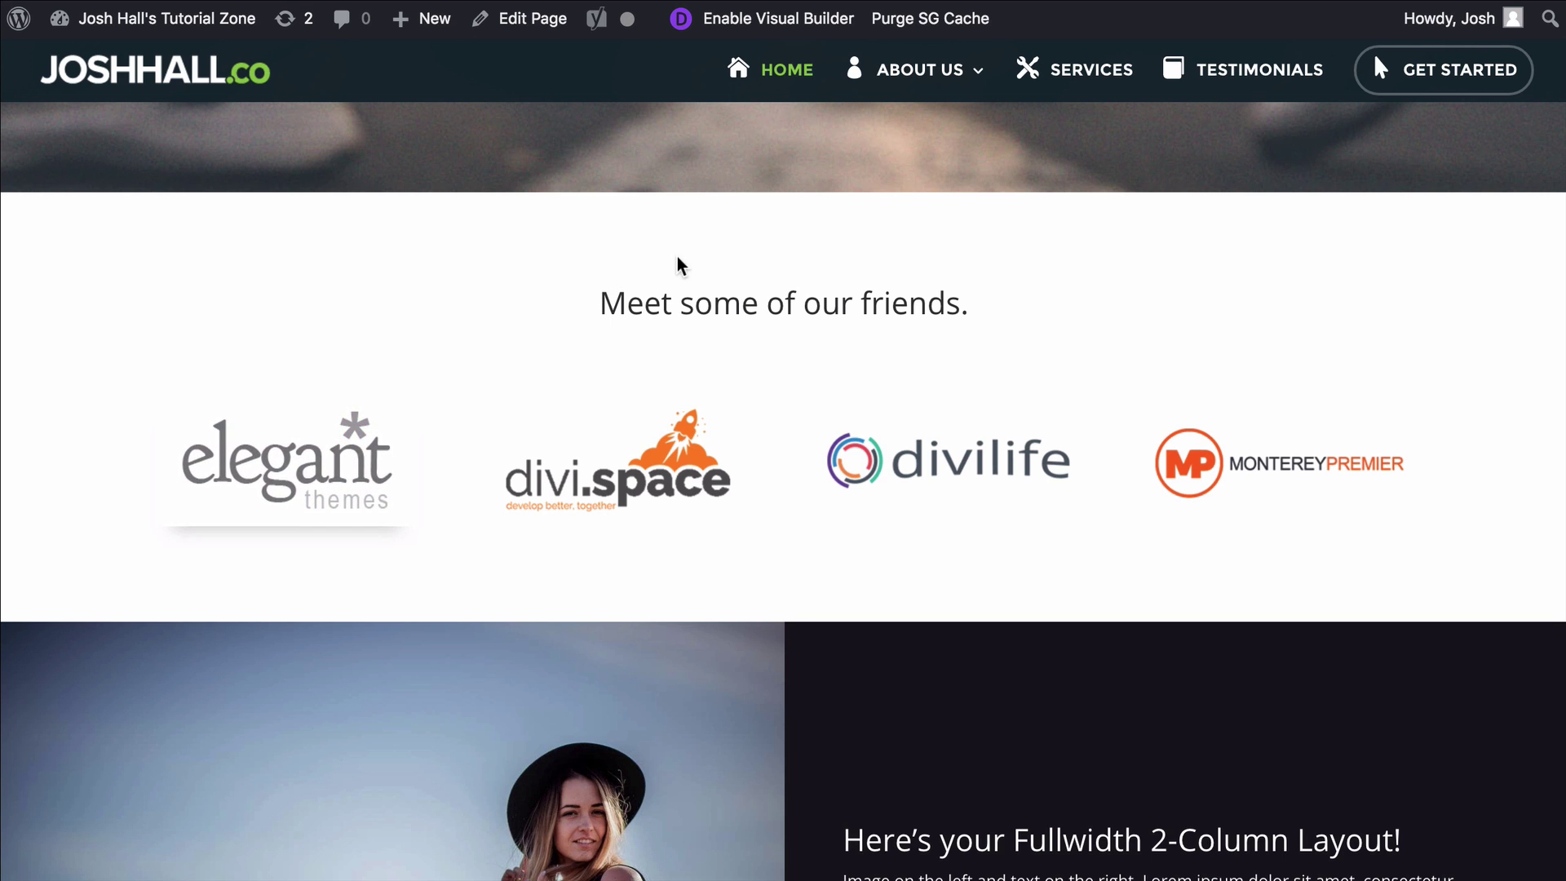
pyautogui.rightClick(271, 412)
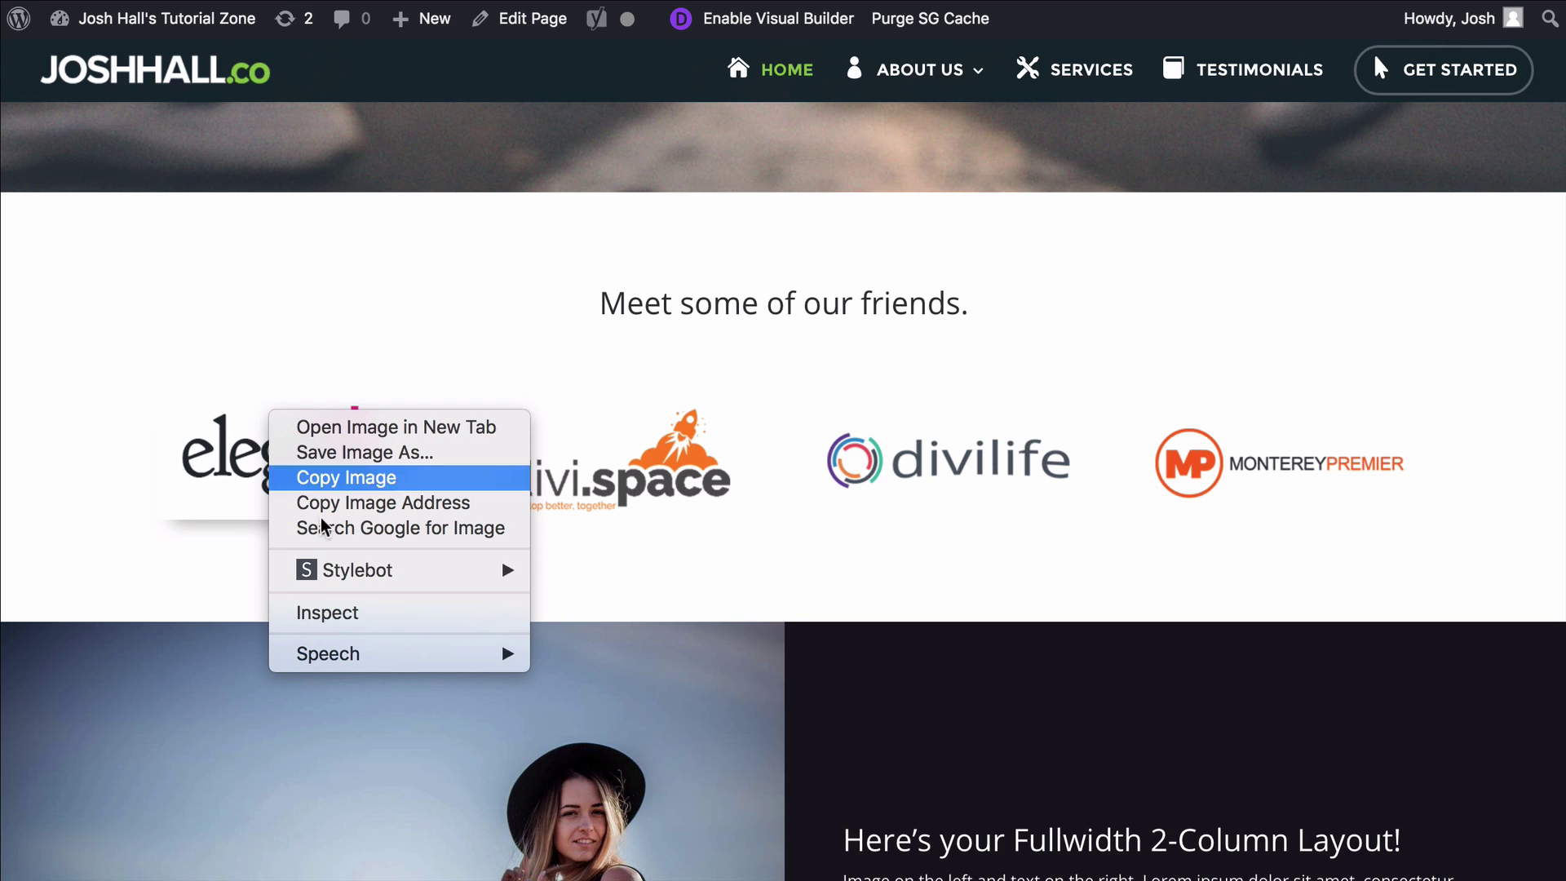
pyautogui.click(347, 614)
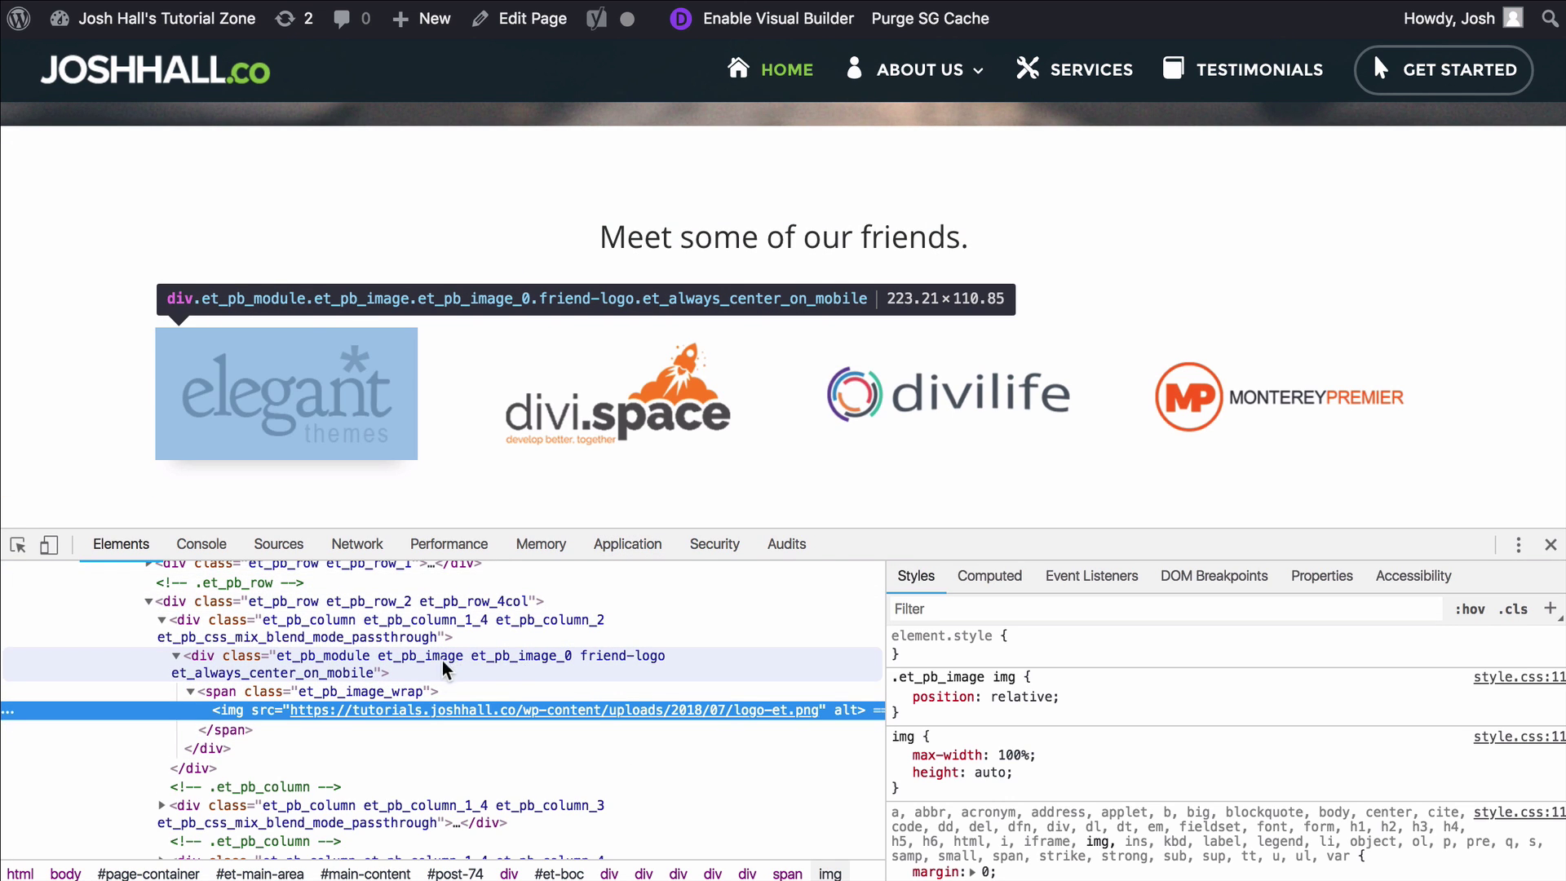
pyautogui.click(422, 688)
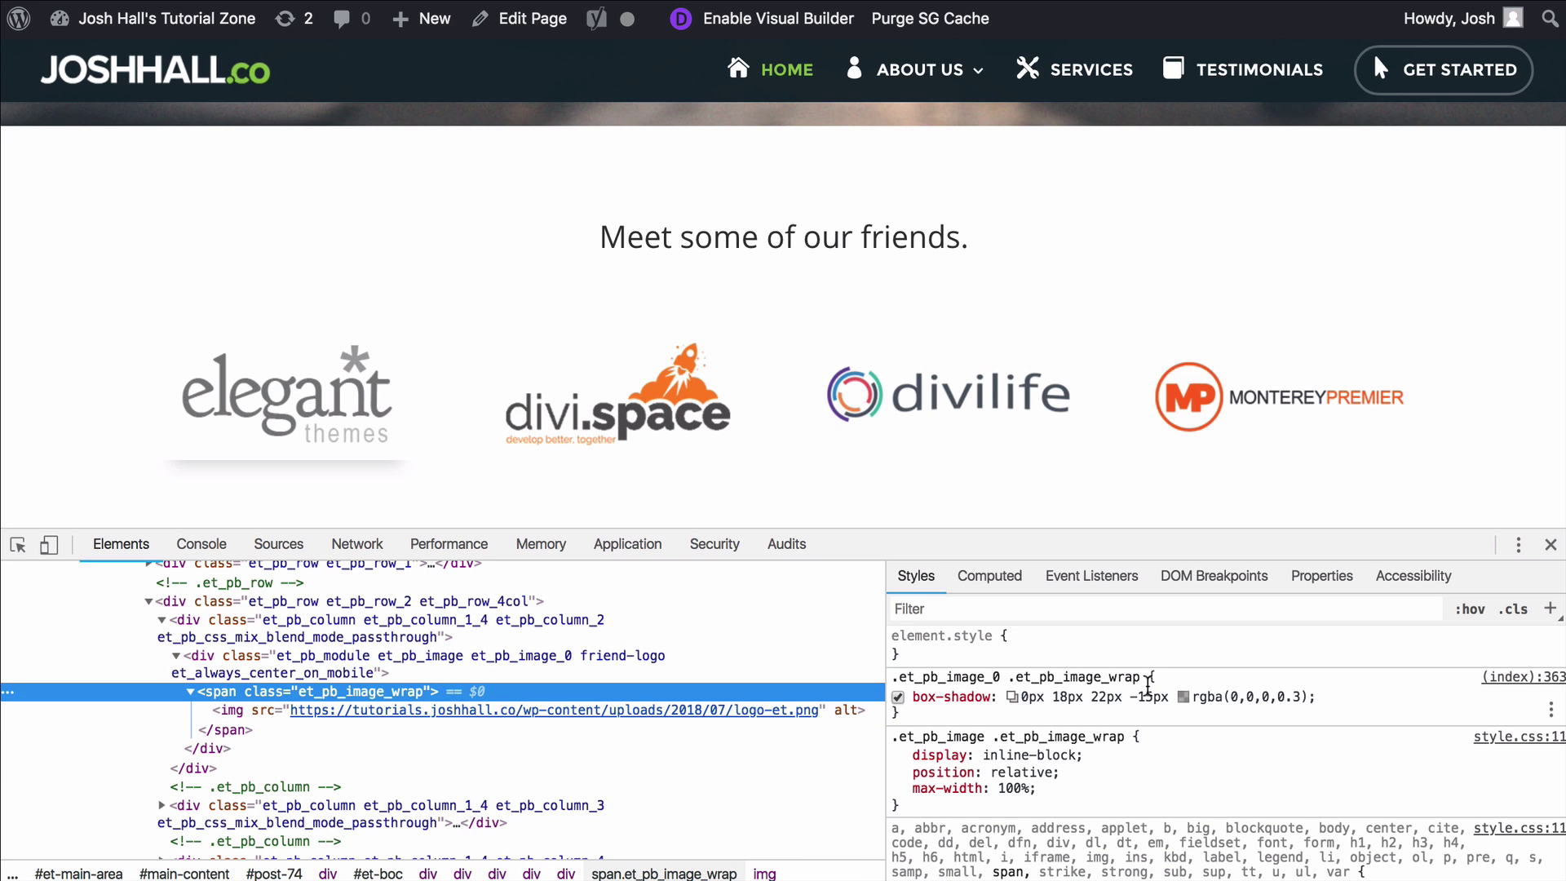
pyautogui.click(900, 698)
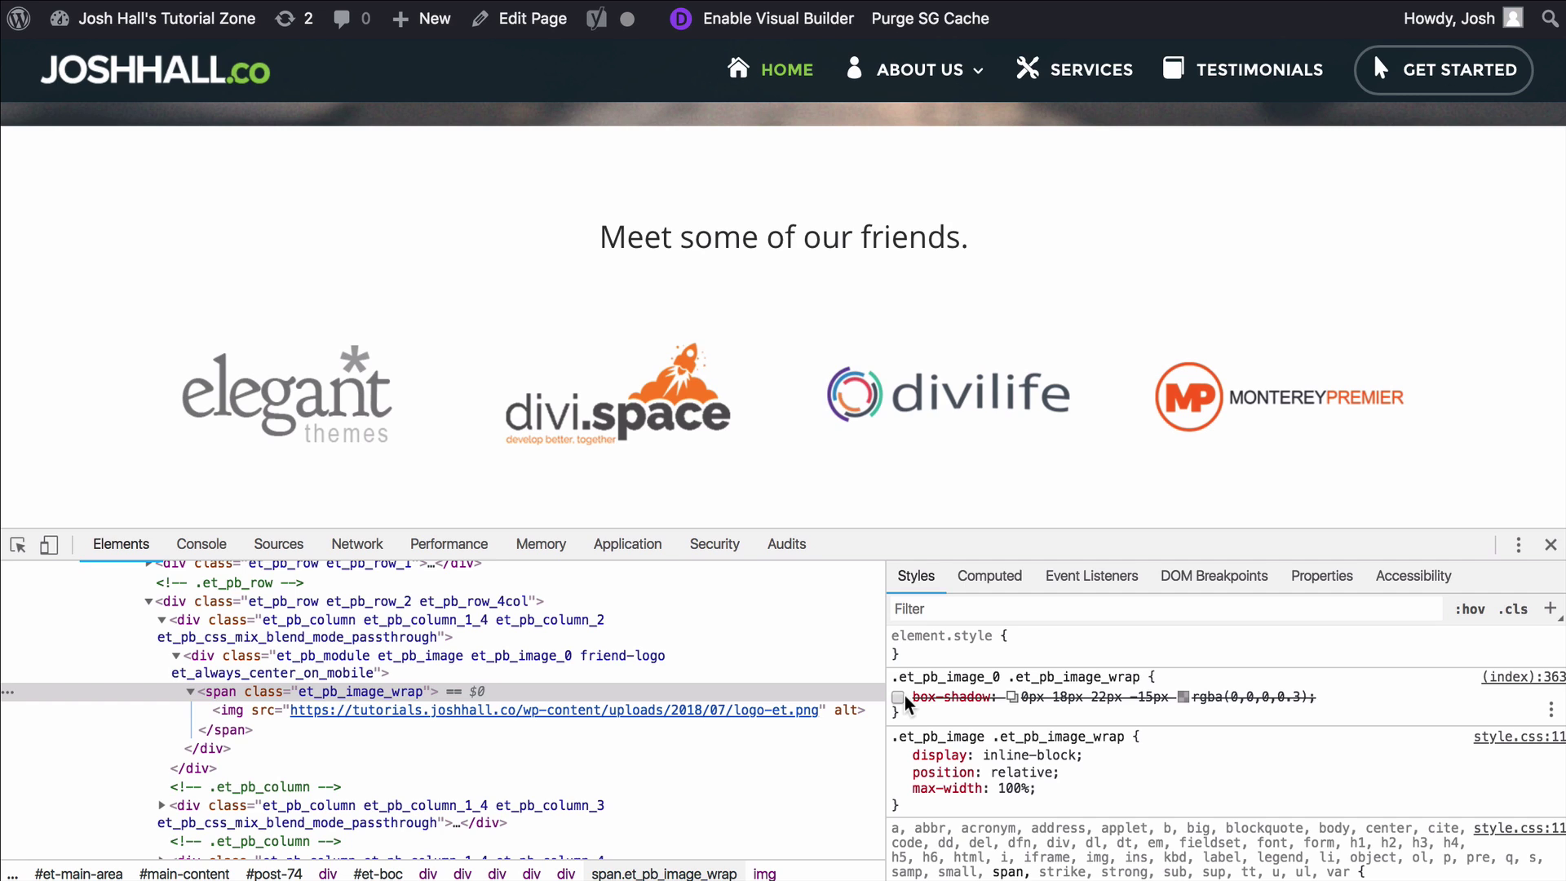
pyautogui.click(900, 697)
pyautogui.moveTo(1315, 697); pyautogui.dragTo(916, 687)
pyautogui.press('super+c')
# - In the Theme Customizer's Additional CSS, add box-shadow: 0px 18px 22px -15px rgba(0,0,0,0.3); to the .friend-logo:hover rule and publish
pyautogui.moveTo(245, 17)
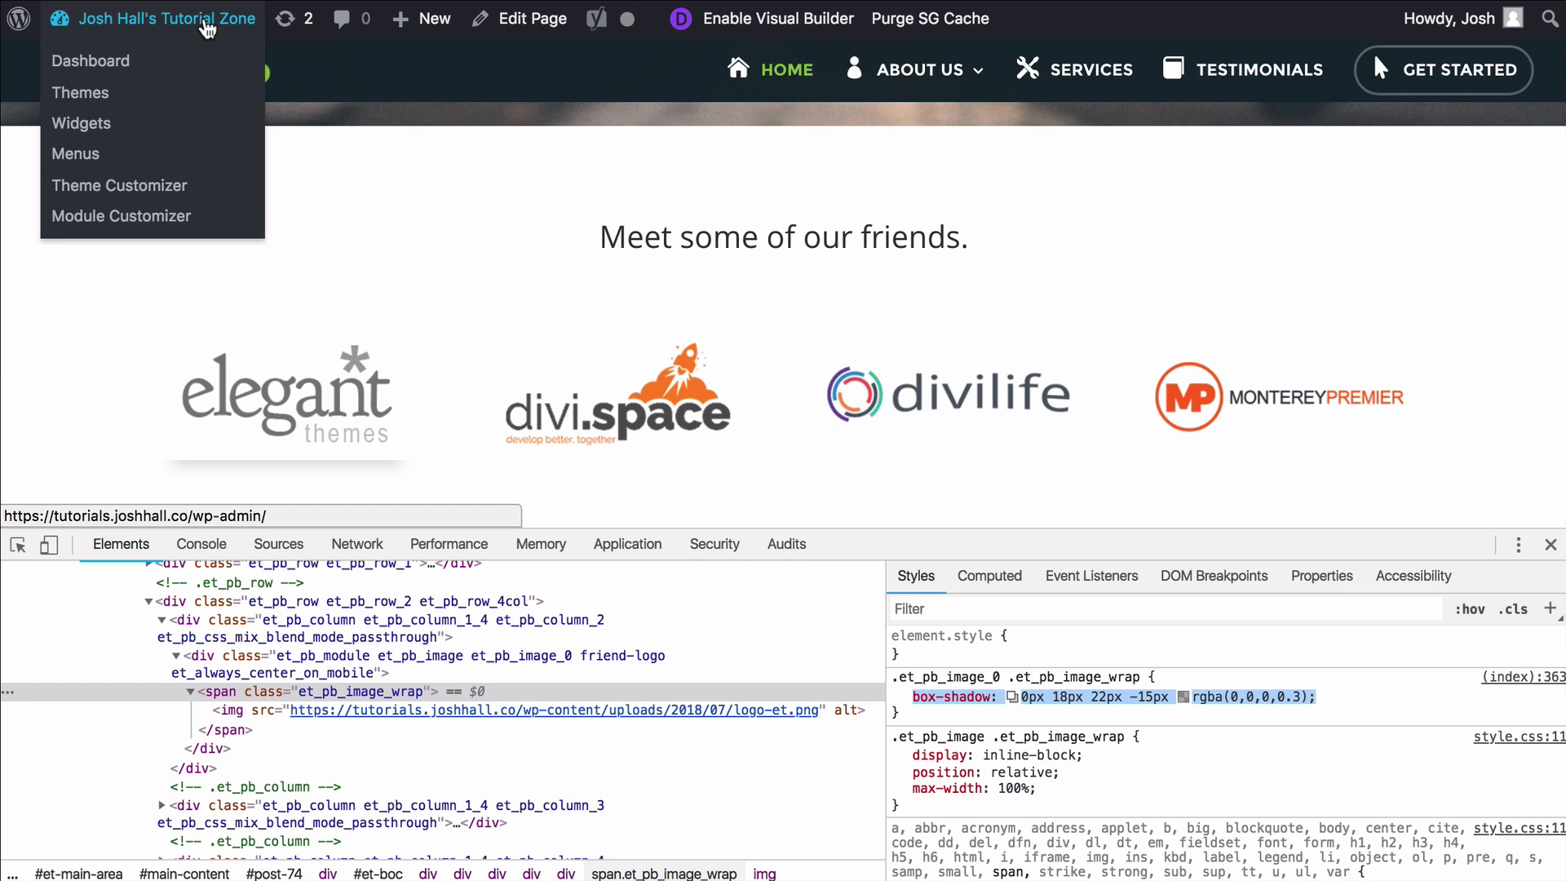
pyautogui.click(159, 200)
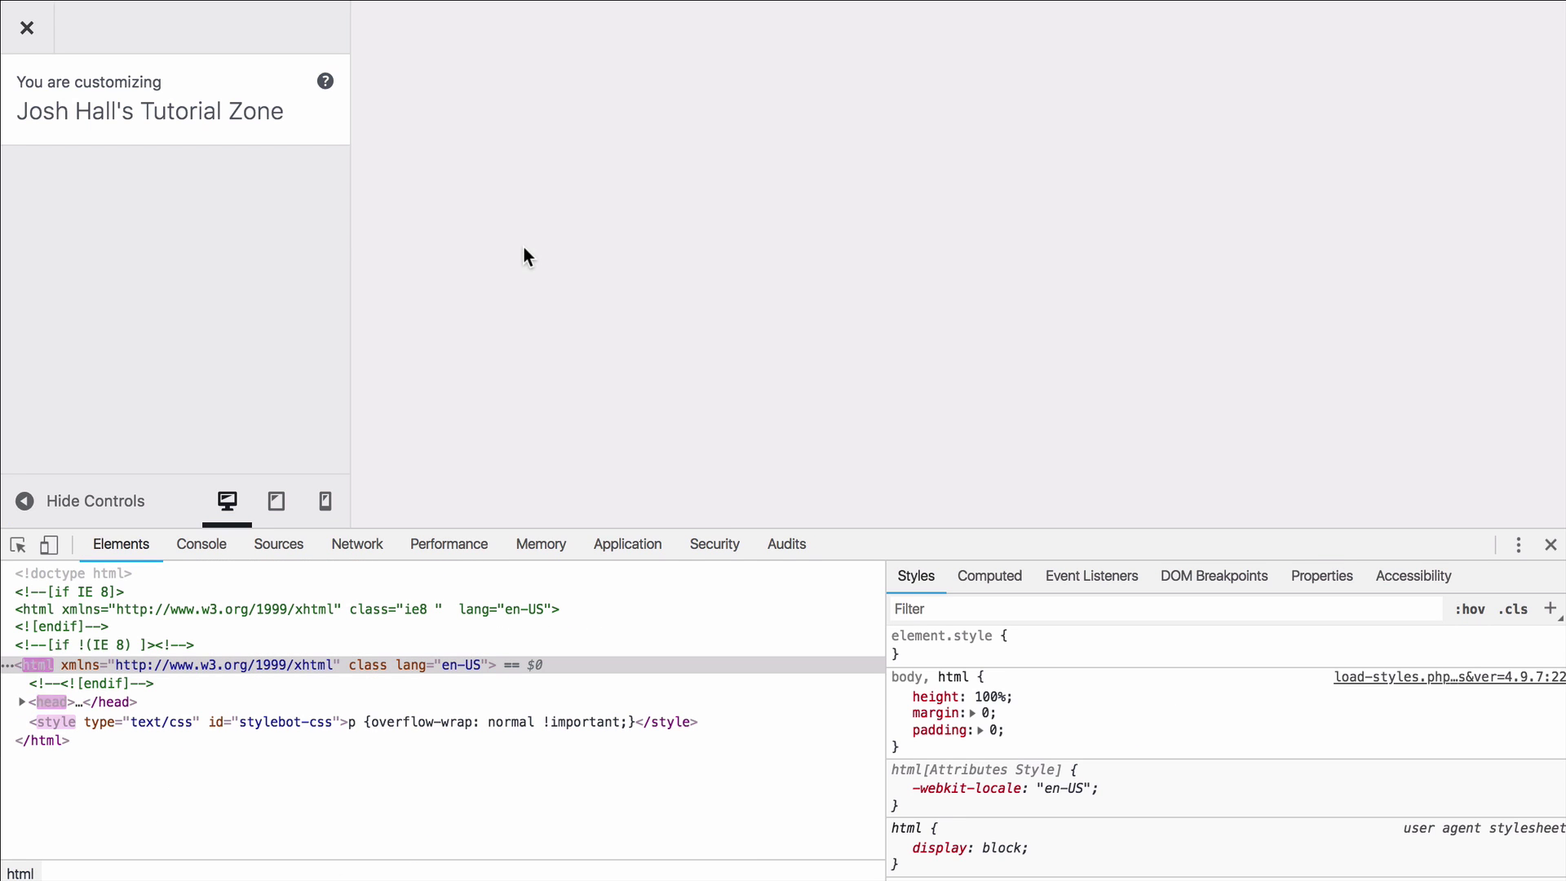
pyautogui.click(1551, 544)
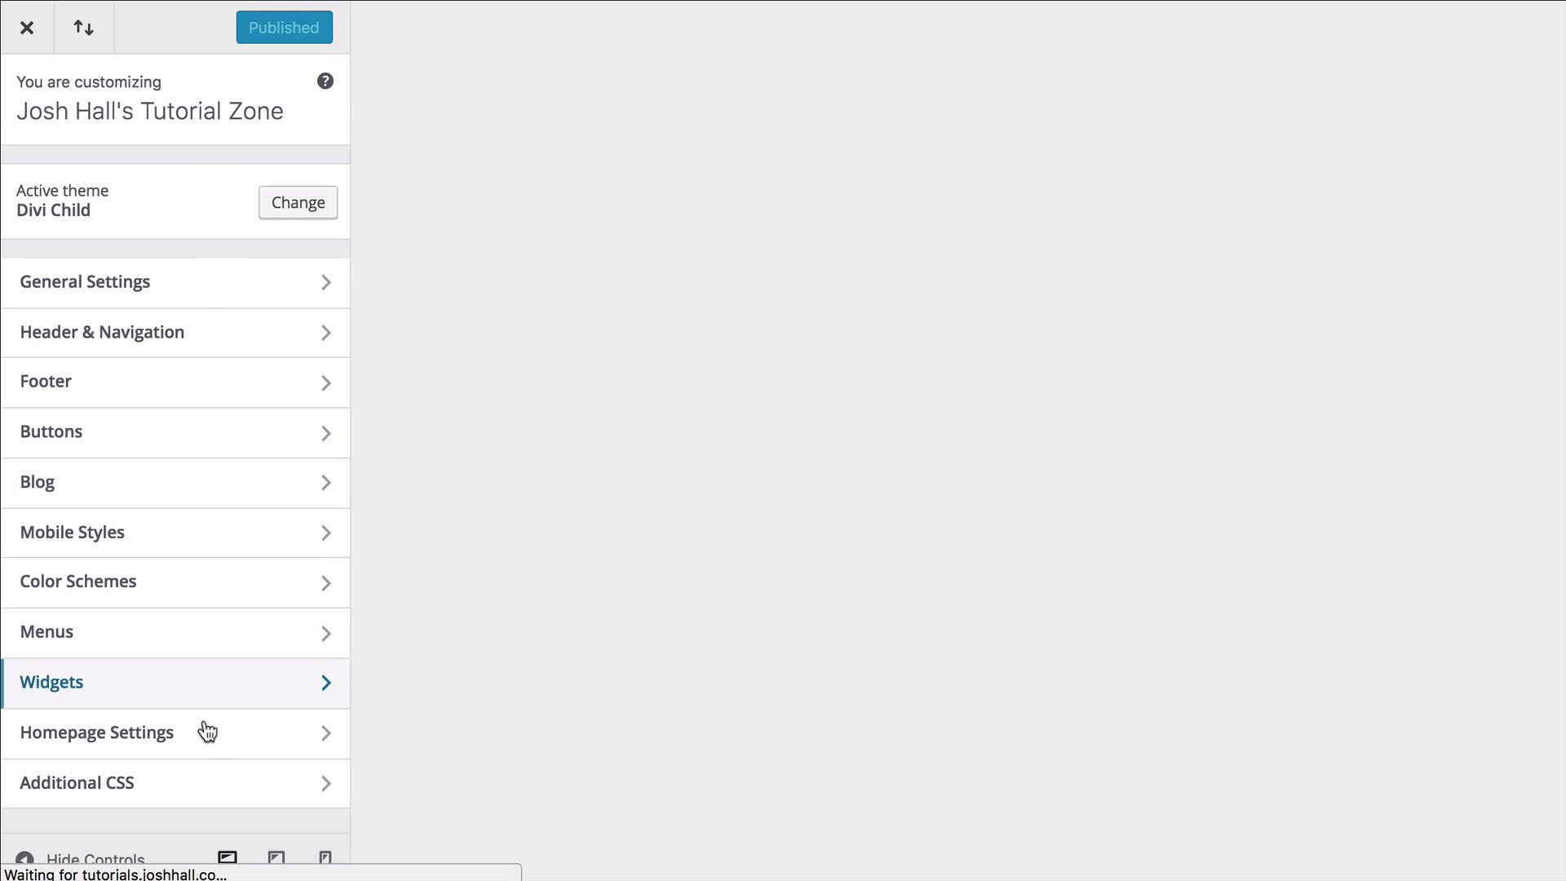
pyautogui.click(196, 781)
pyautogui.click(253, 369)
pyautogui.press('Return')
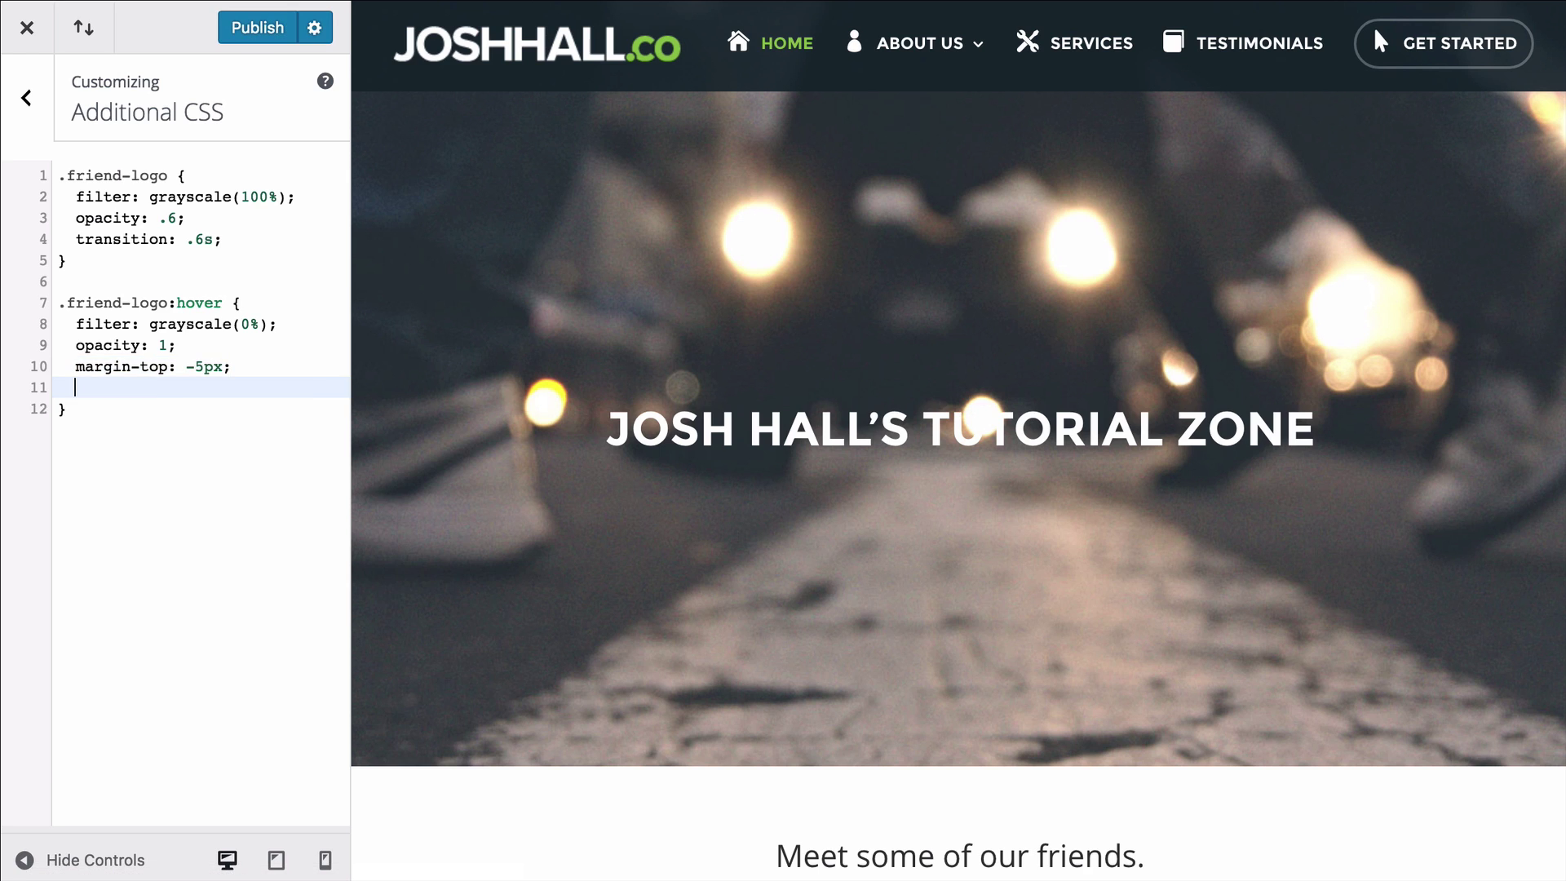
pyautogui.press('super+v')
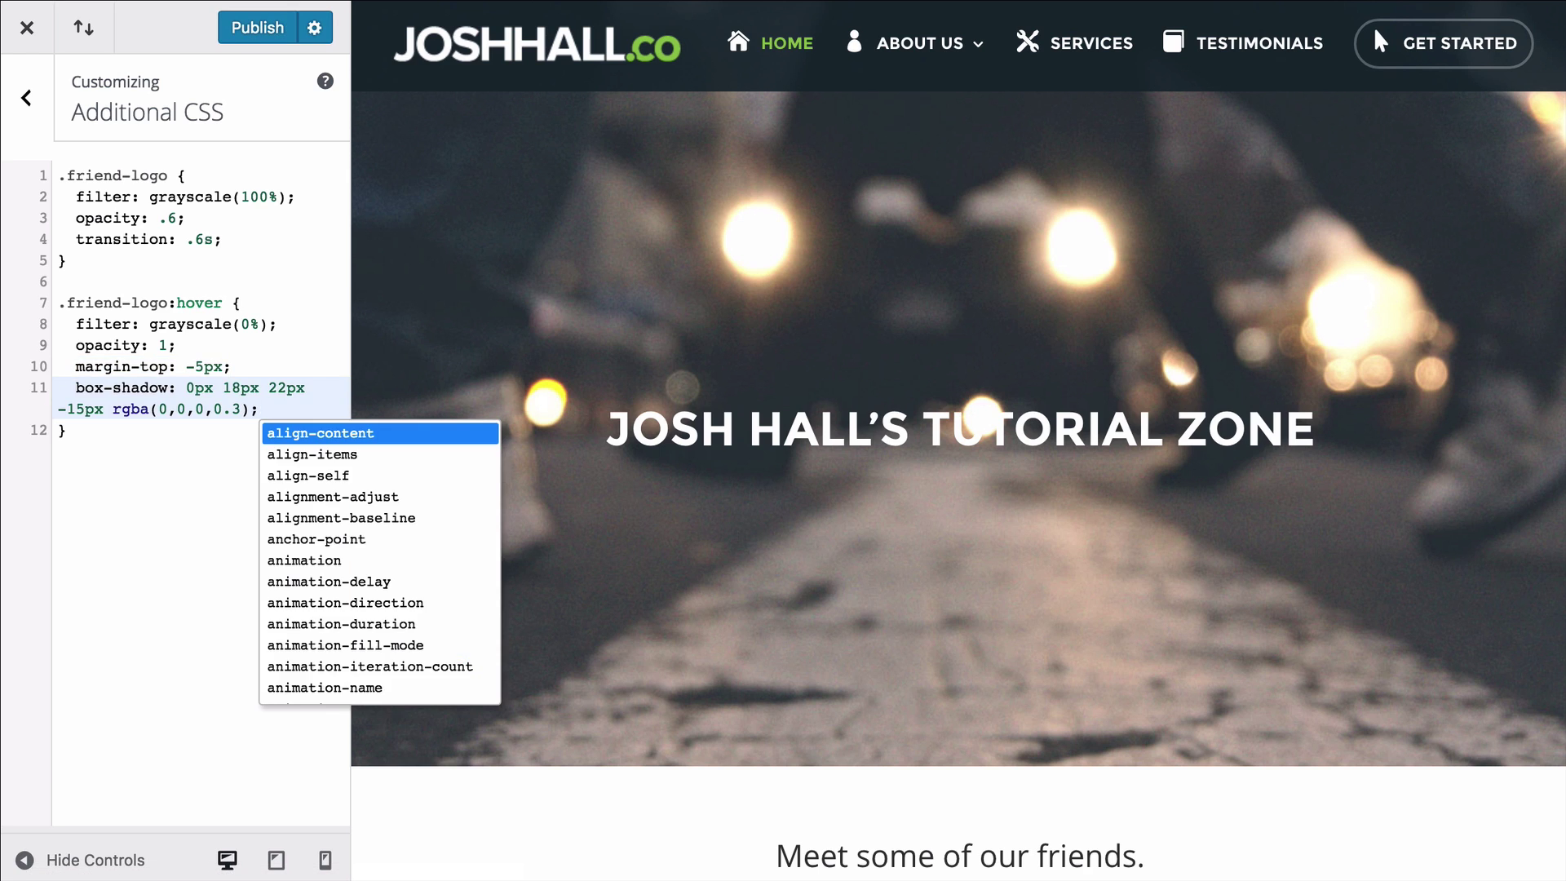
pyautogui.click(258, 31)
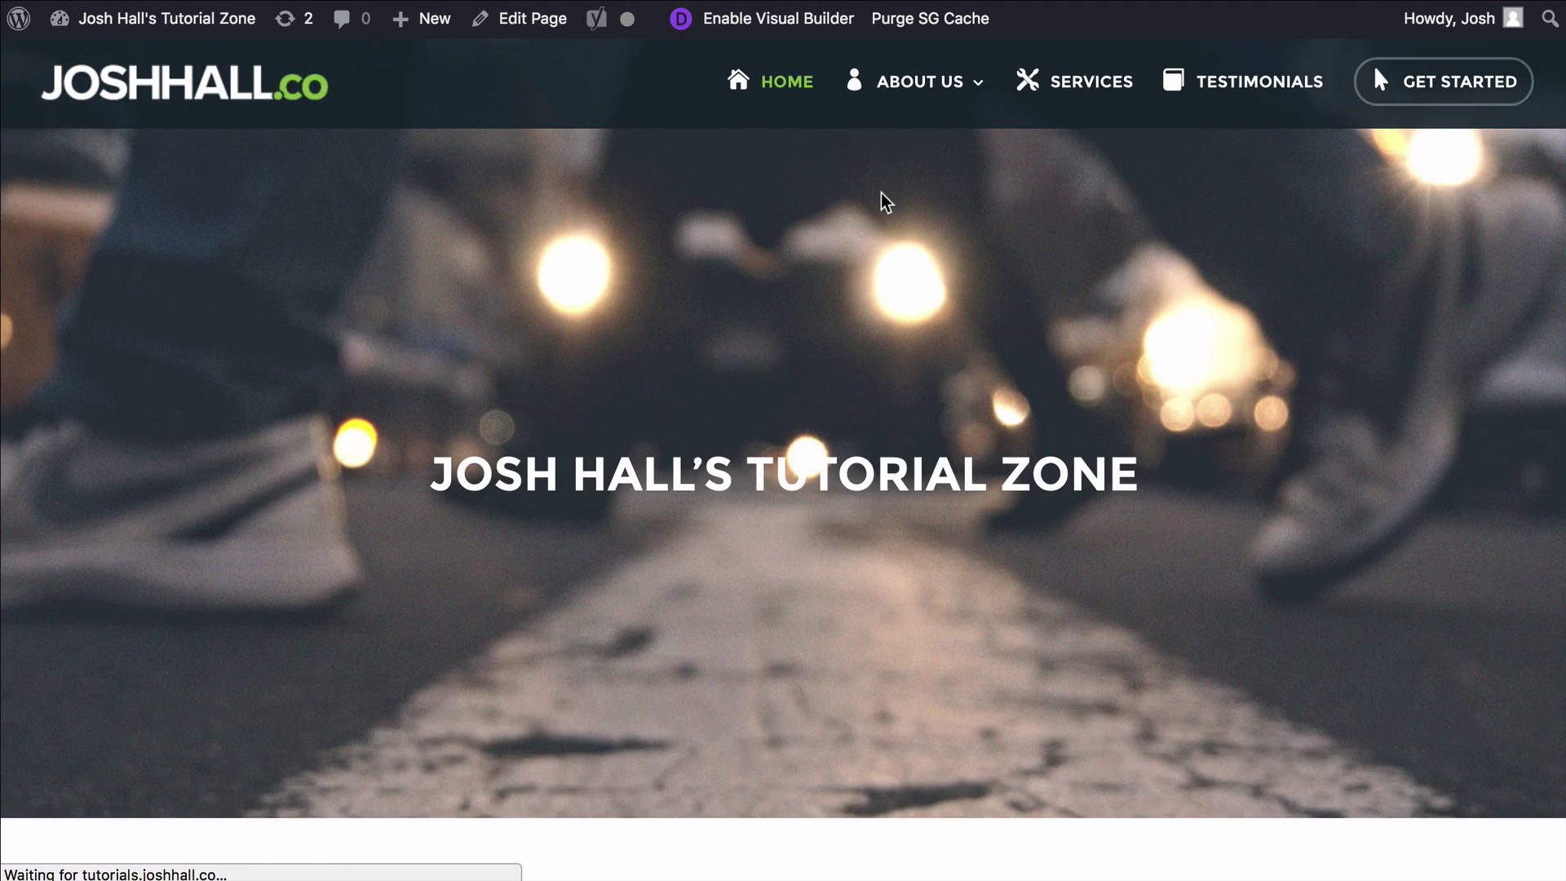
# - Edit the homepage in the Visual Builder and remove the box shadow from the Elegant Themes logo image
pyautogui.scroll(-10, 884, 199)
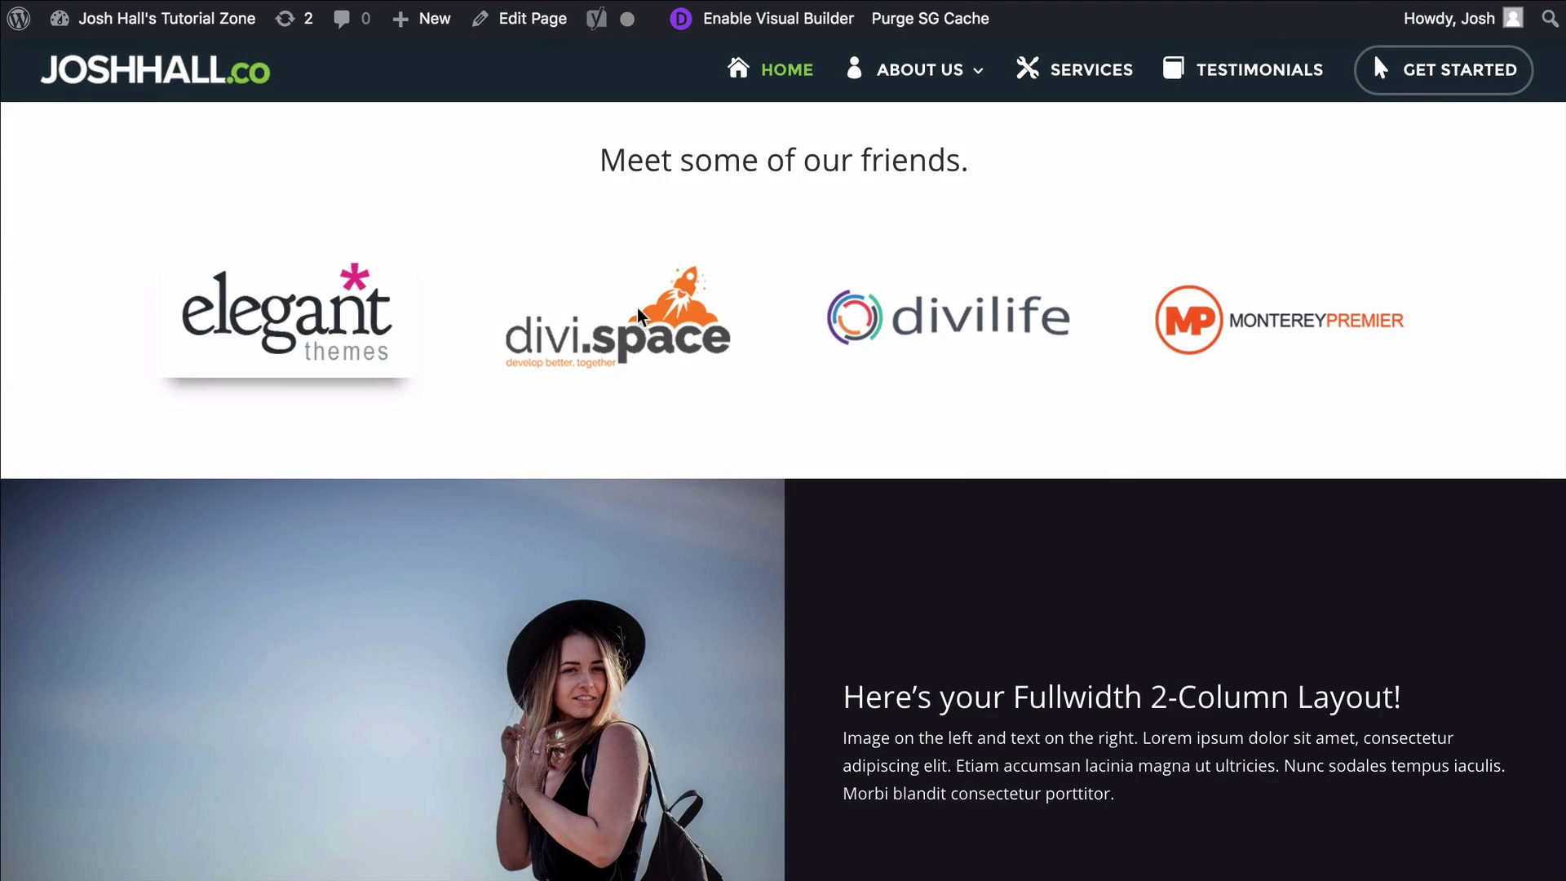
pyautogui.click(770, 16)
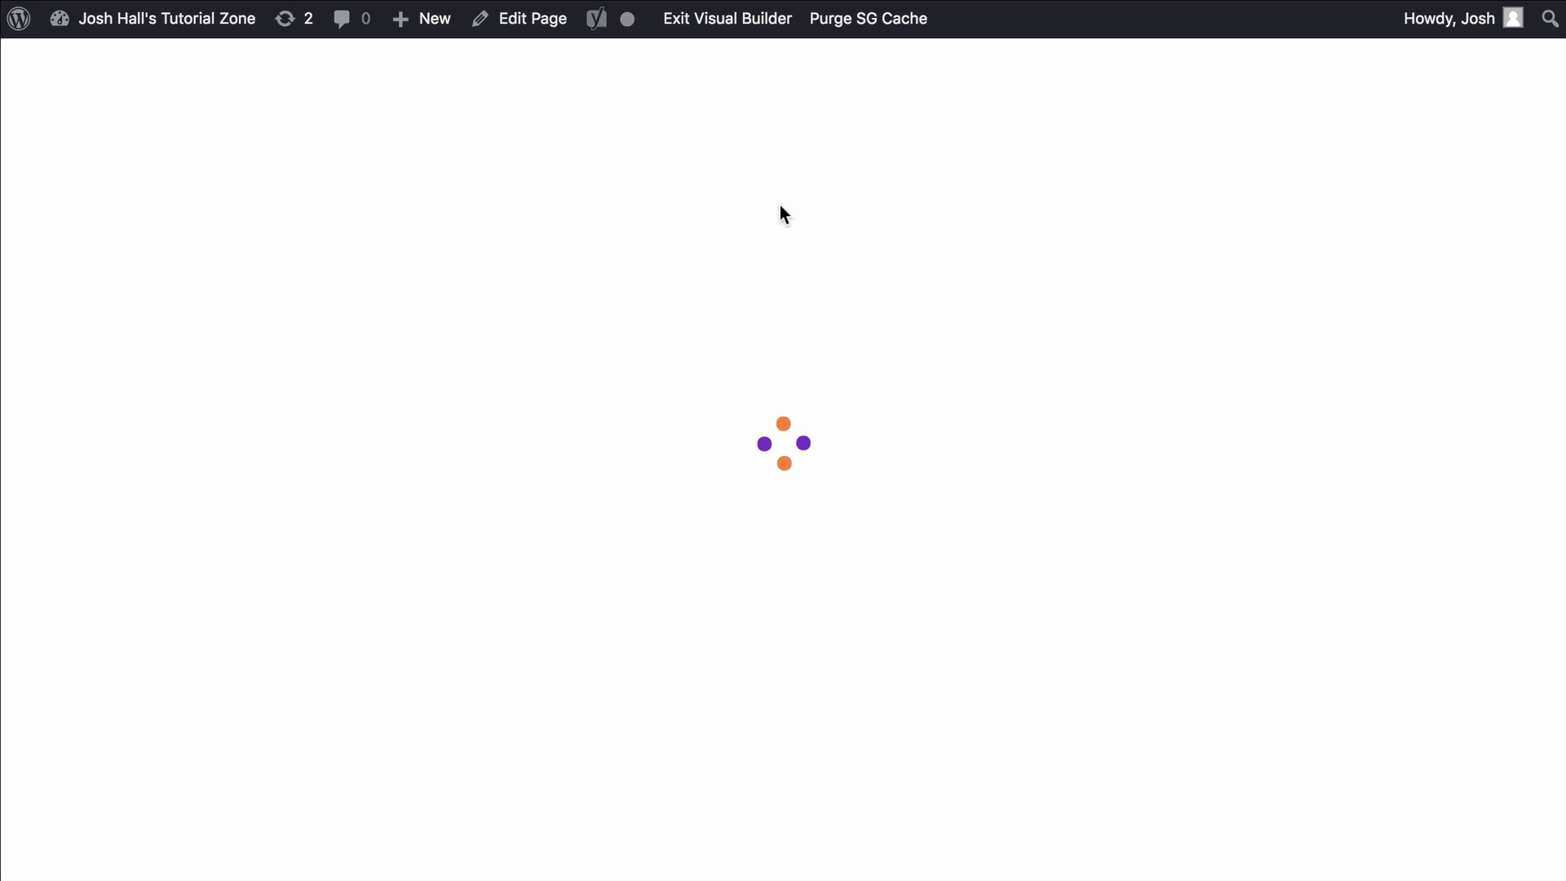
pyautogui.scroll(-10, 783, 206)
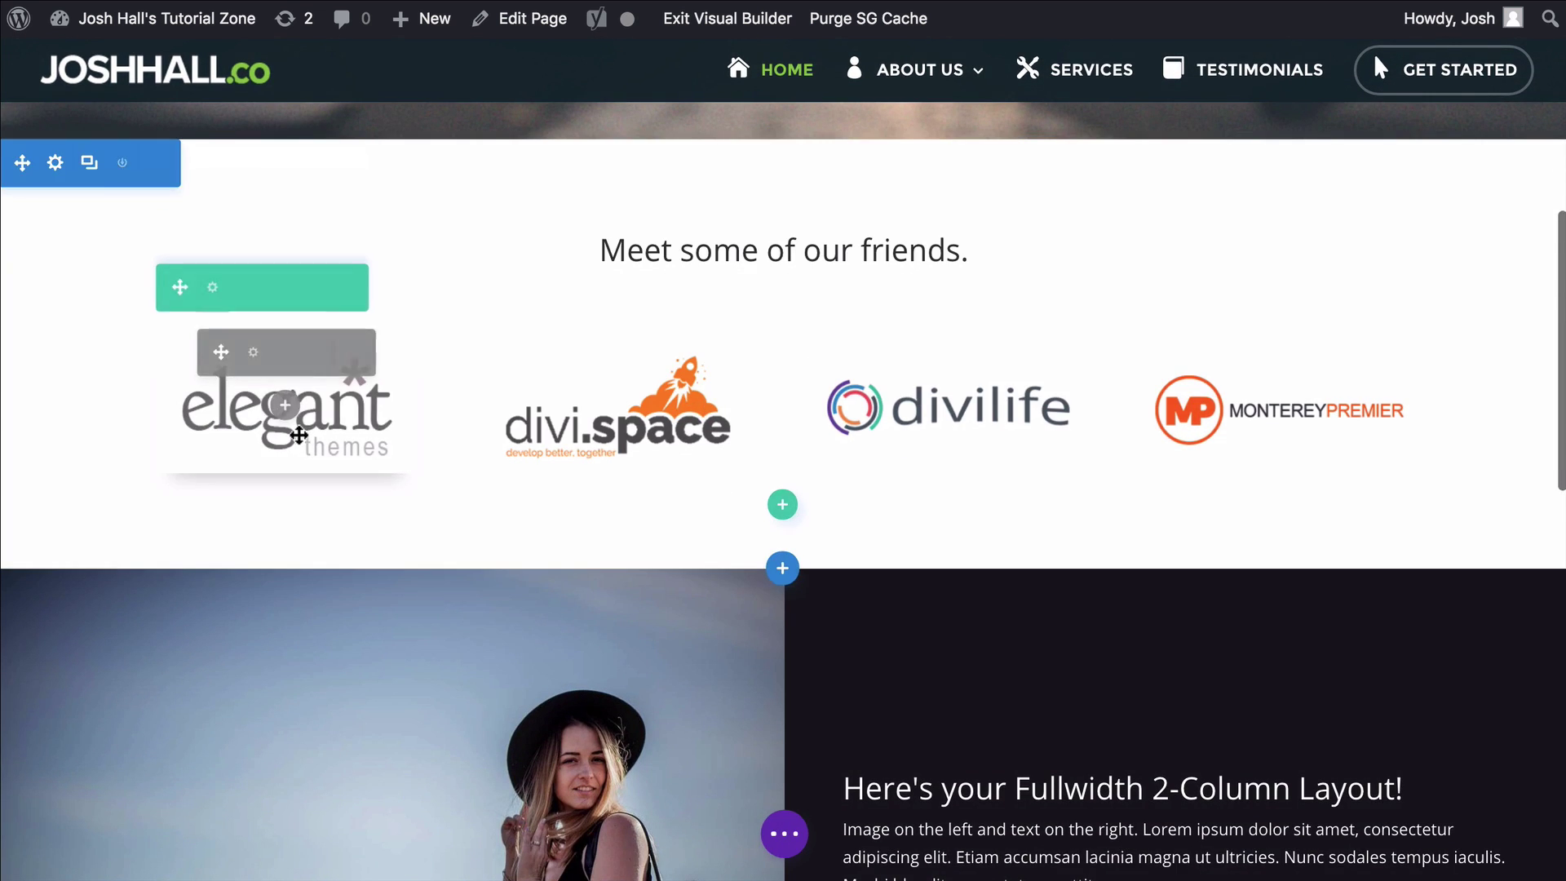
pyautogui.click(253, 351)
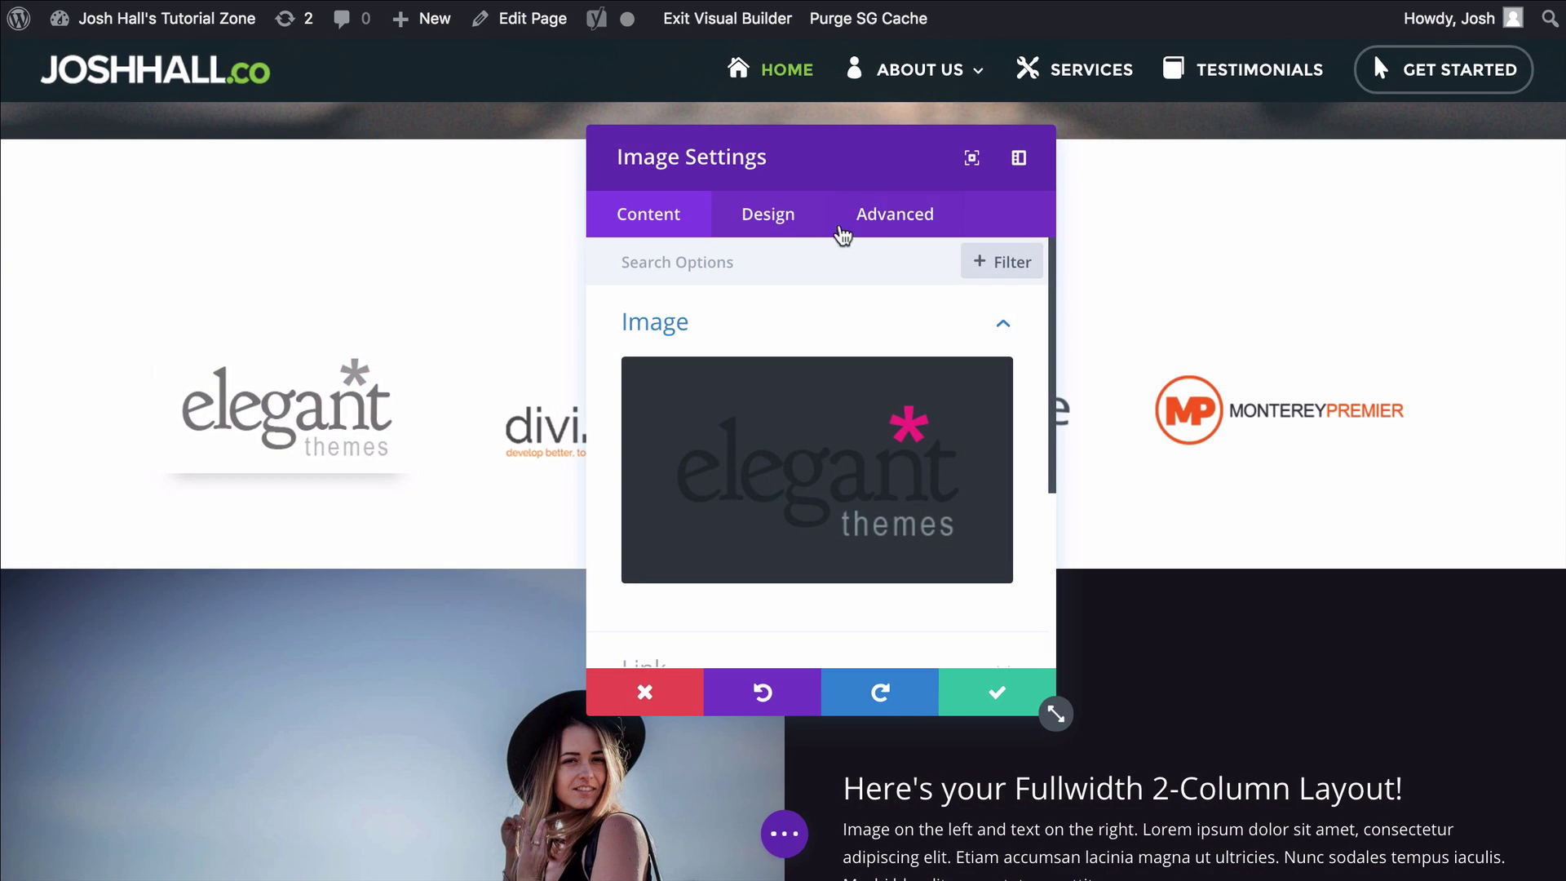
pyautogui.click(772, 216)
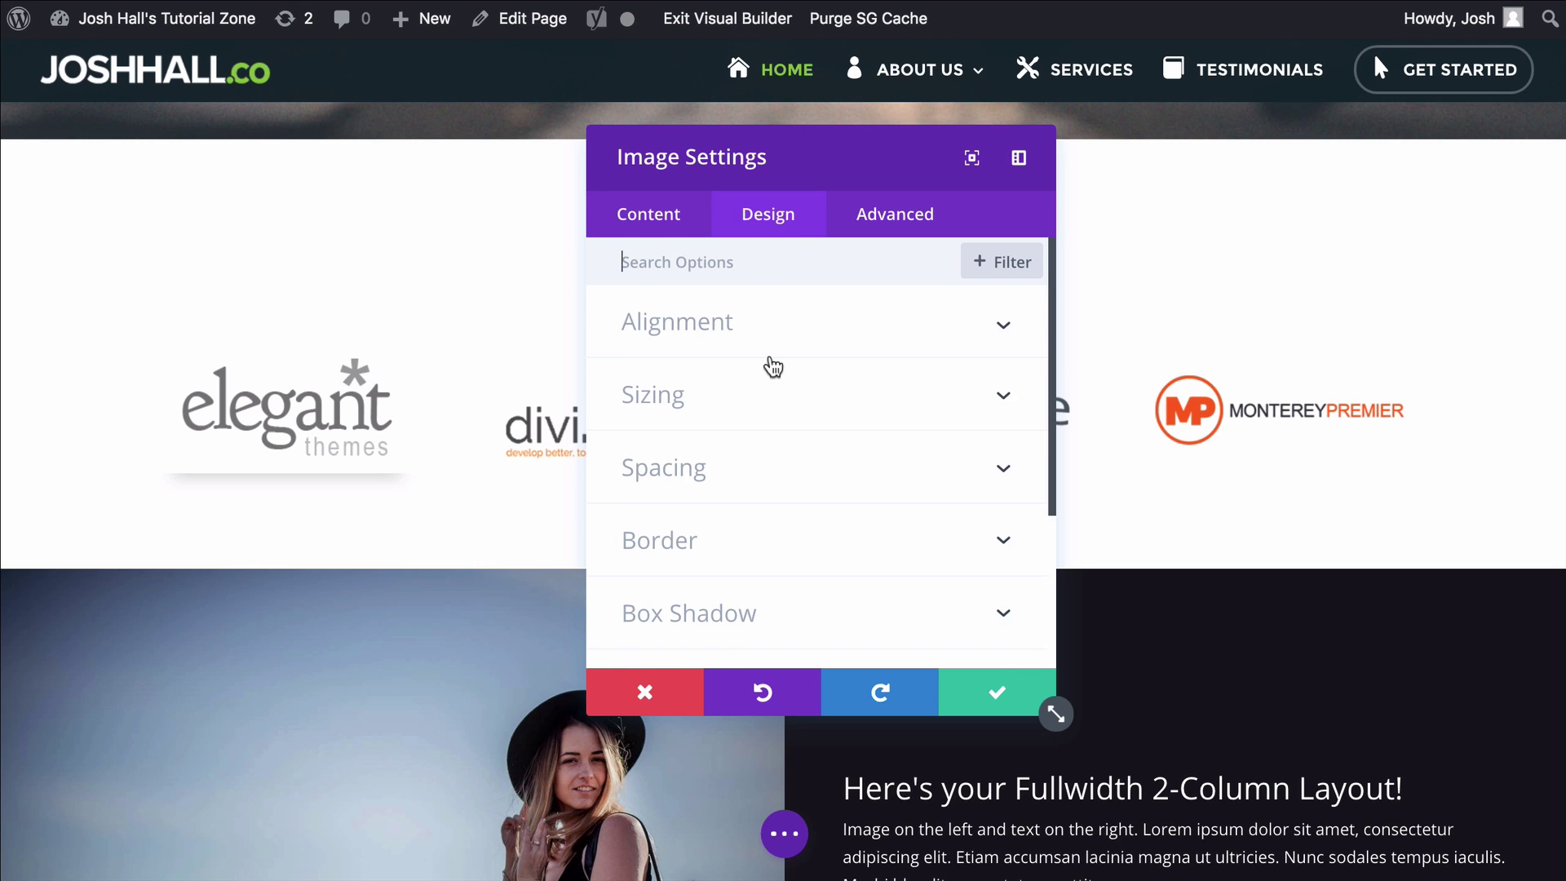
pyautogui.scroll(-2, 816, 359)
pyautogui.scroll(-2, 867, 343)
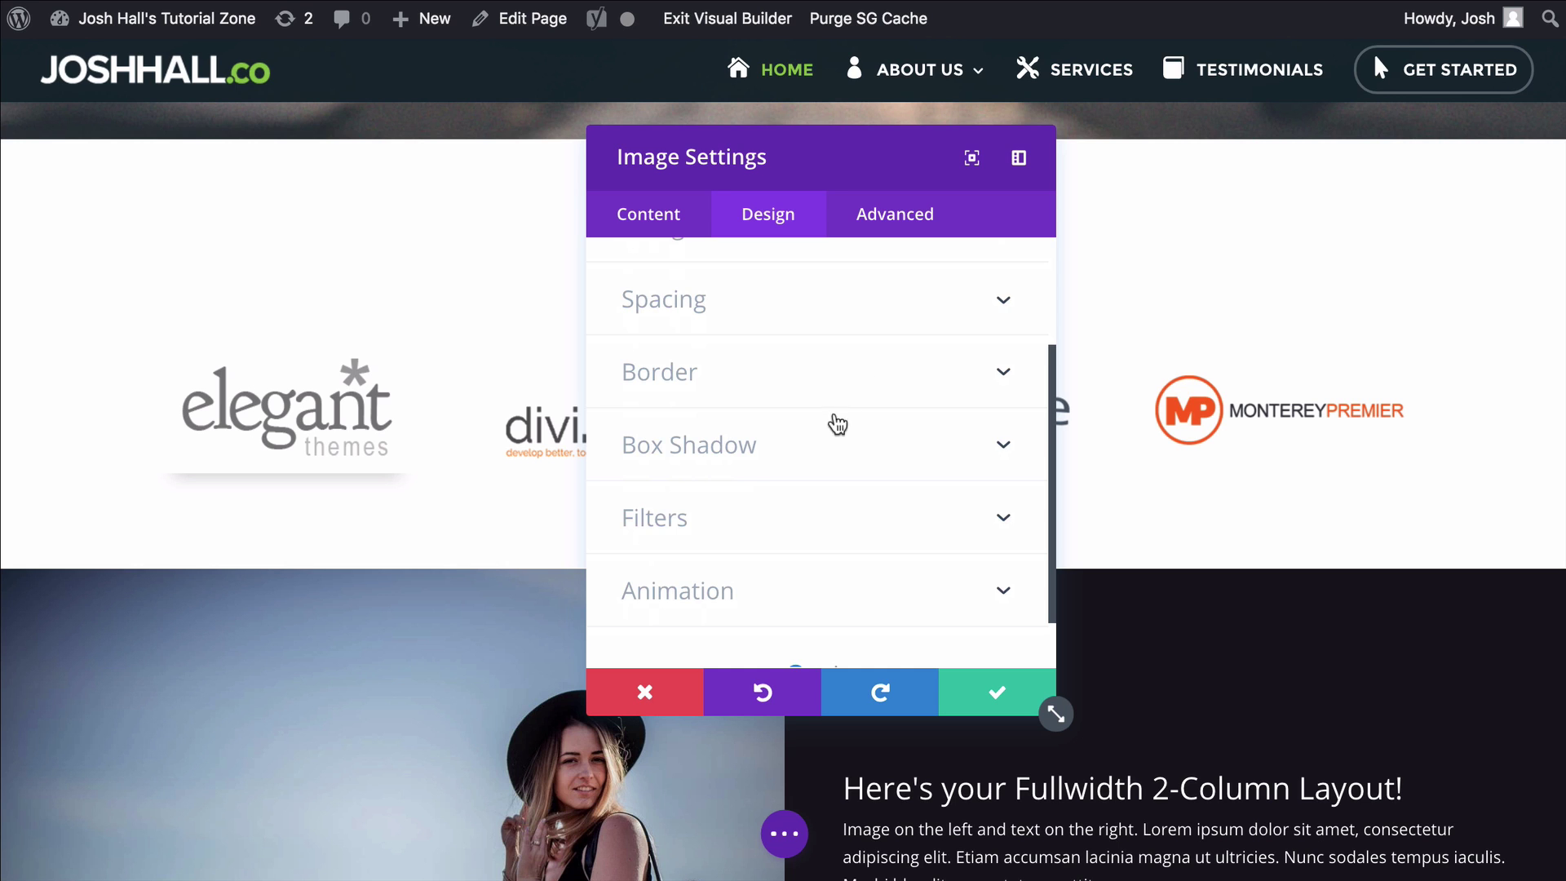
pyautogui.click(924, 430)
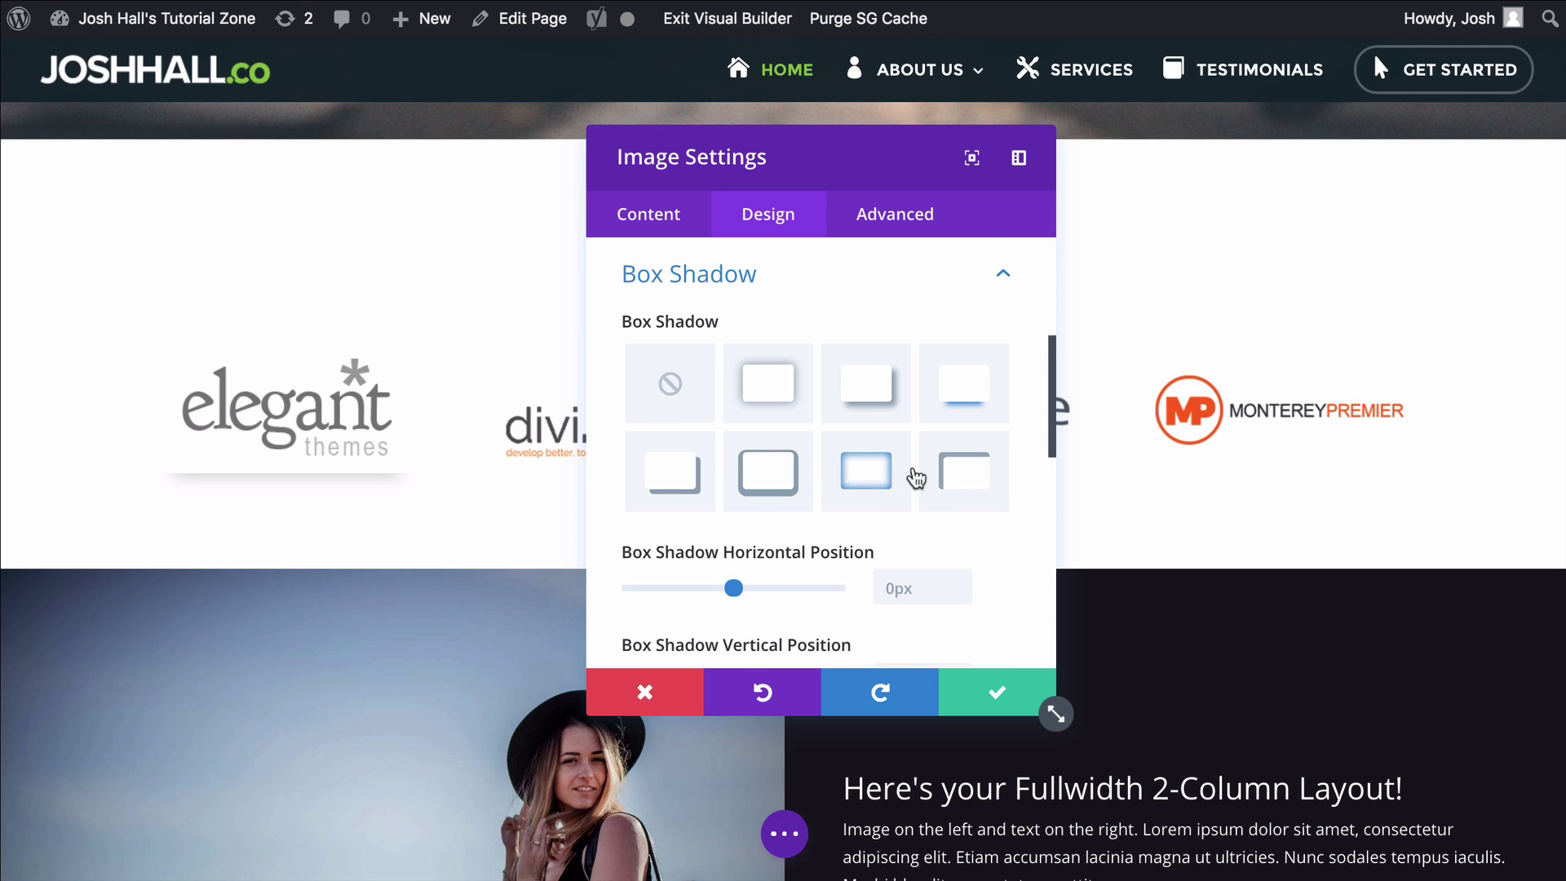
pyautogui.click(995, 695)
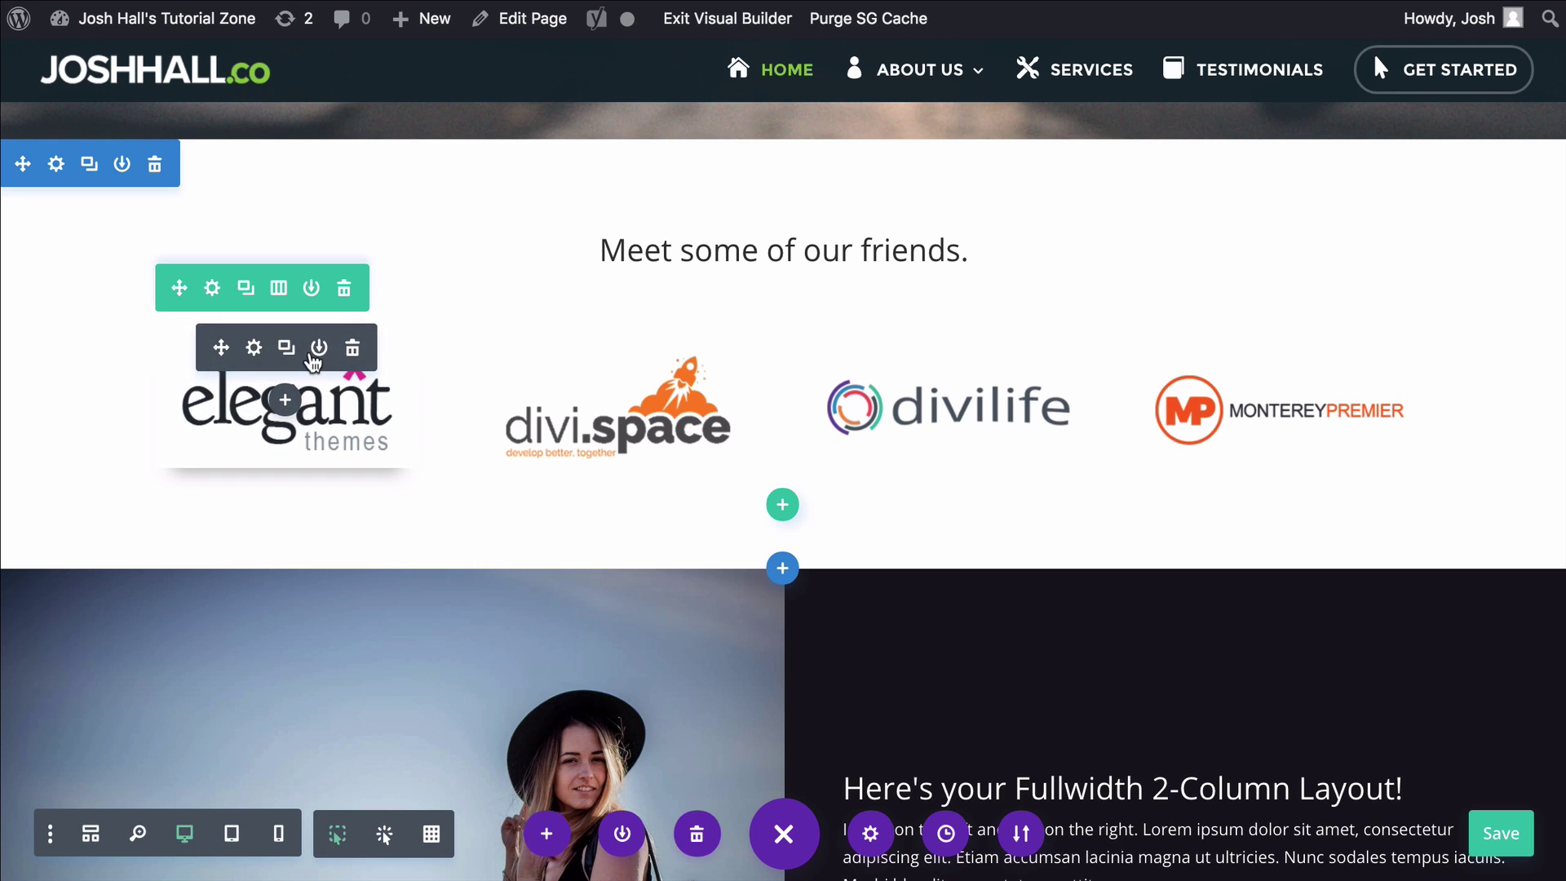
# - Copy the Elegant Themes logo's module styles and paste them onto the Divi Space and Divi Life logos
pyautogui.moveTo(221, 348); pyautogui.dragTo(323, 375)
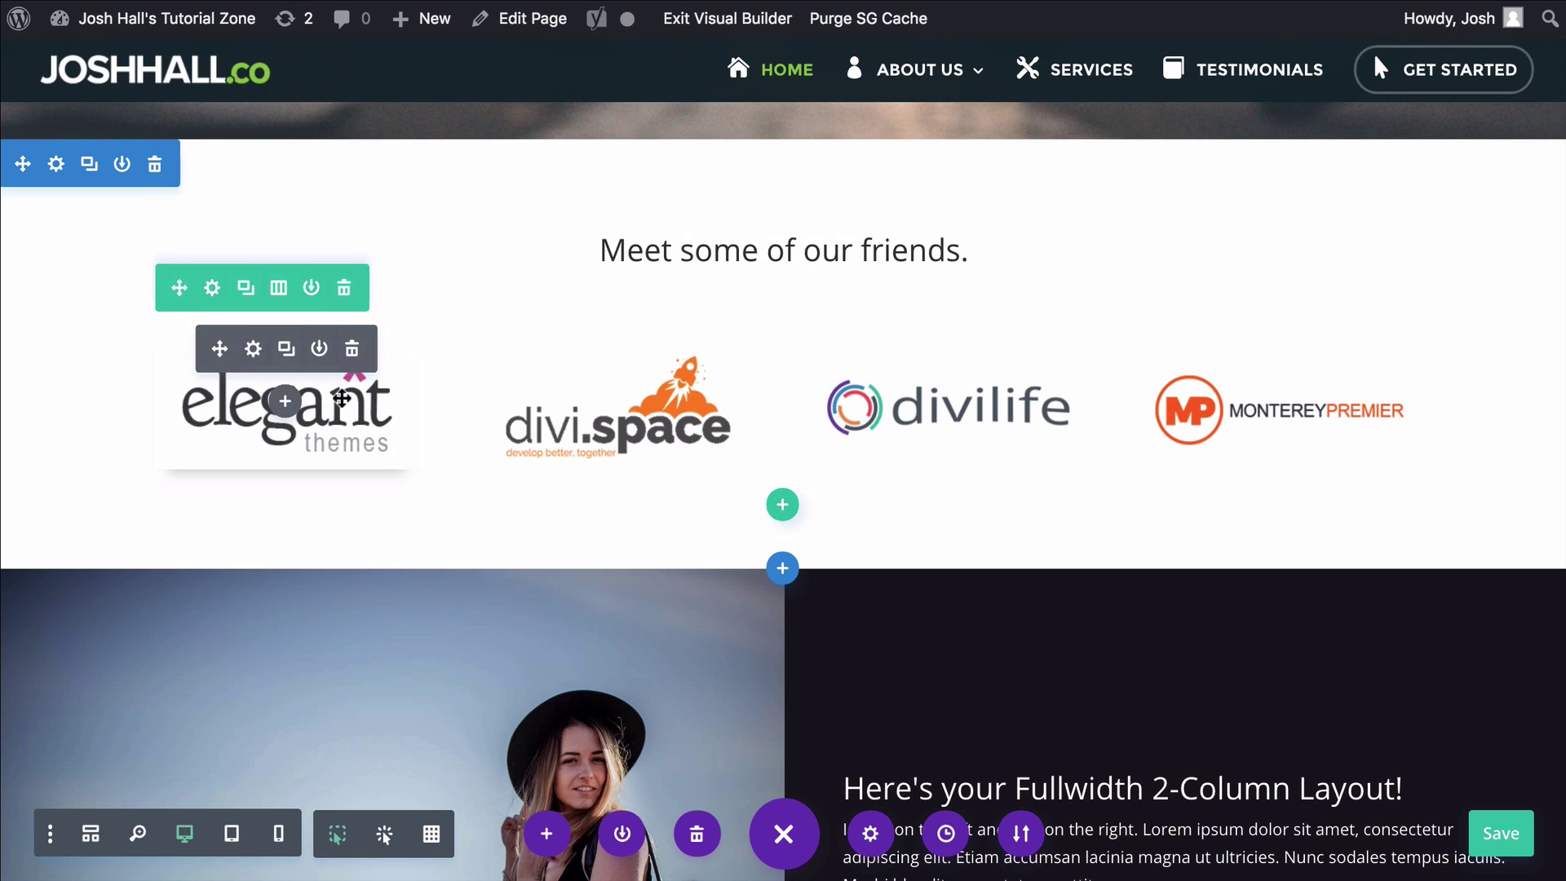
pyautogui.rightClick(308, 357)
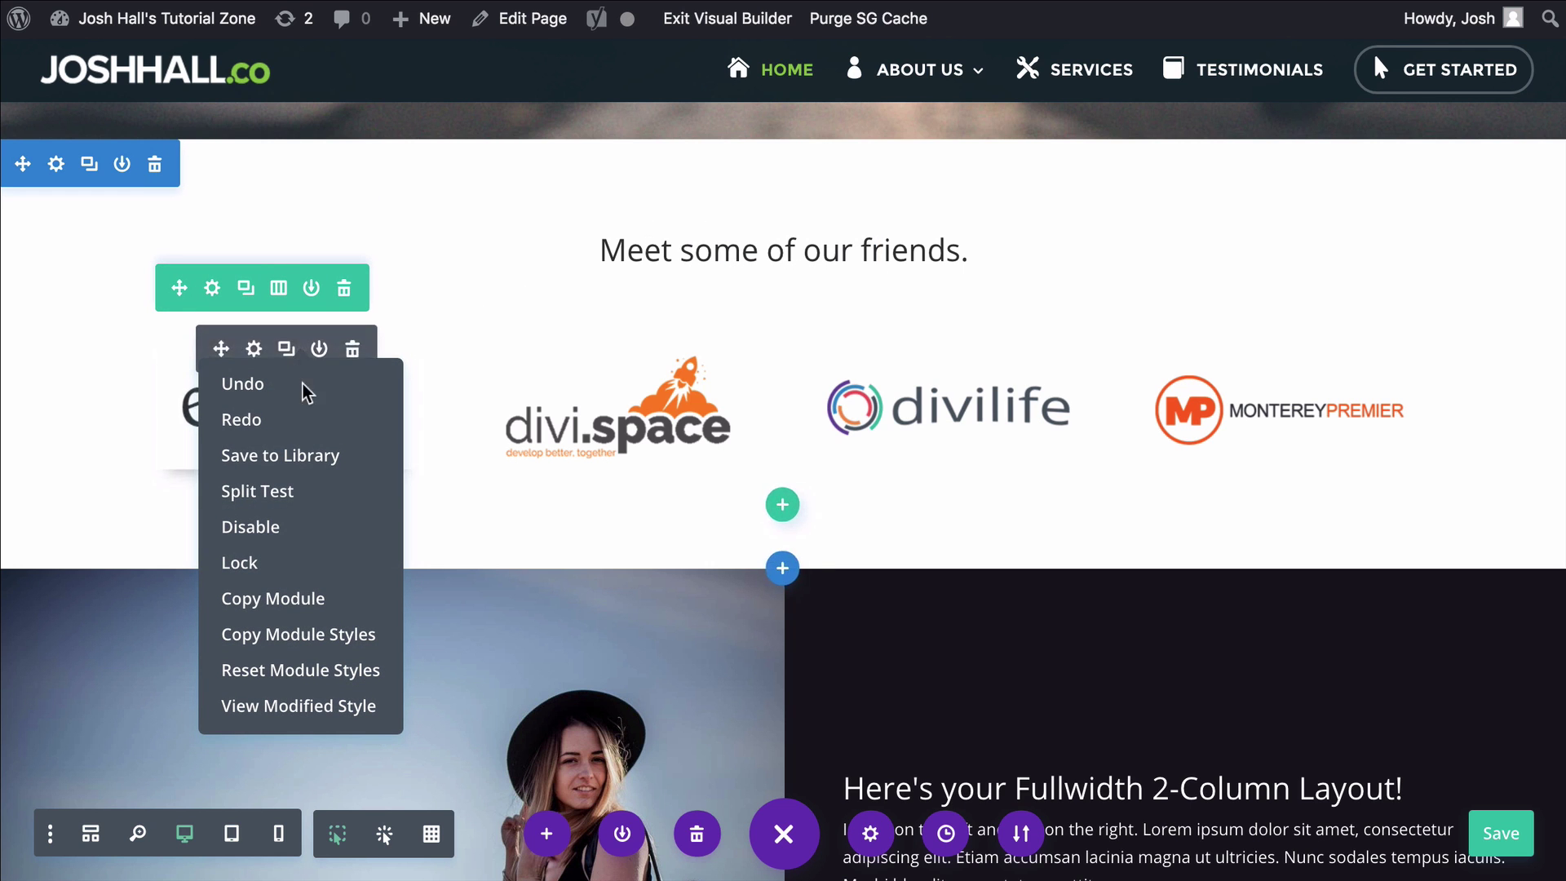
pyautogui.click(298, 640)
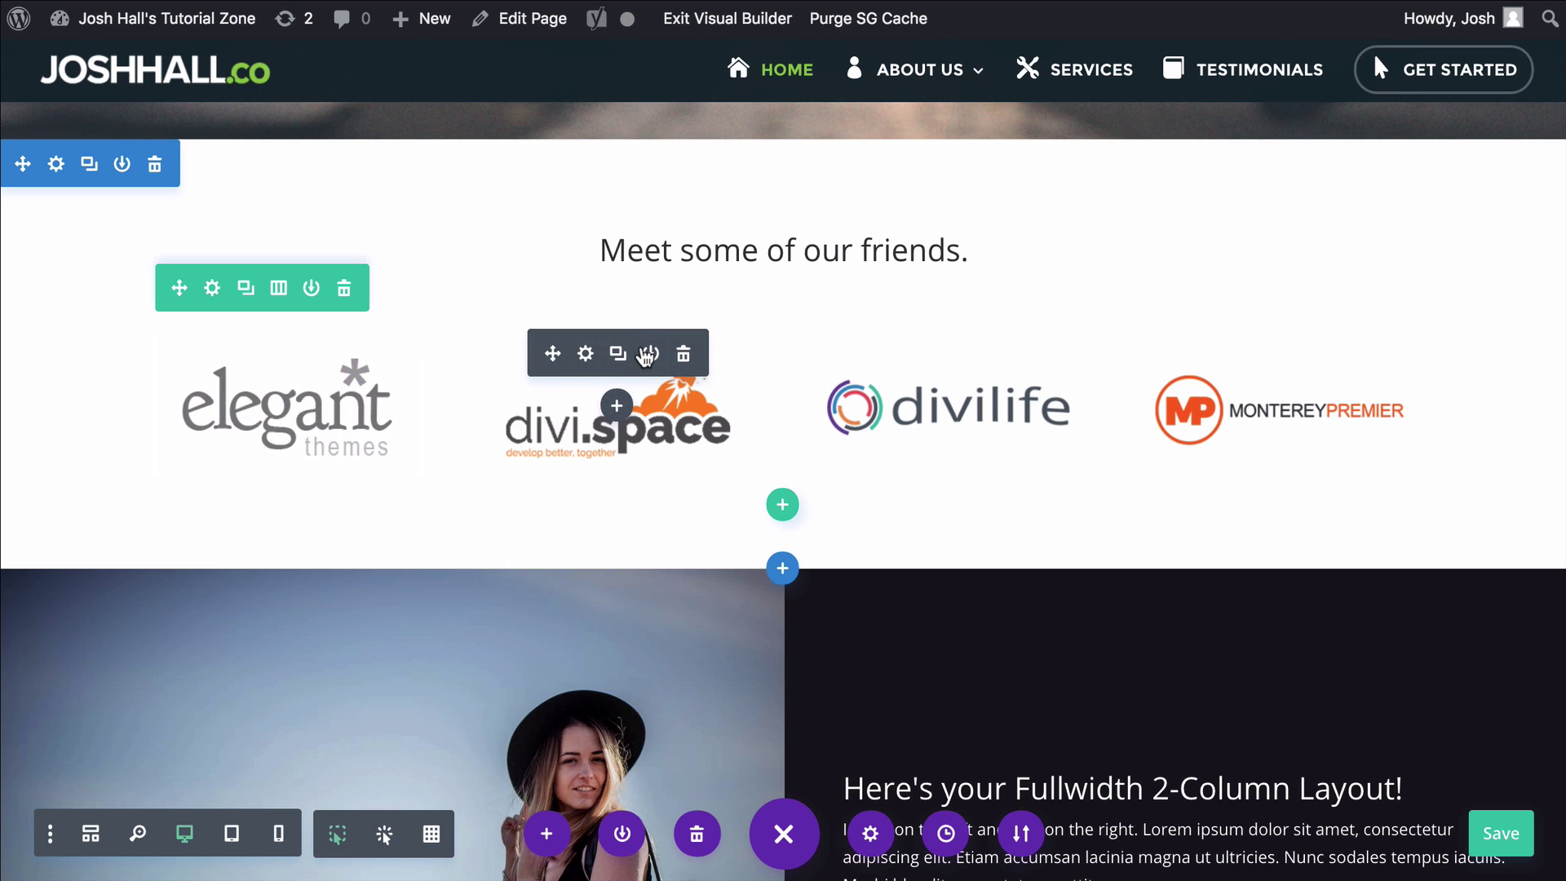
pyautogui.rightClick(653, 353)
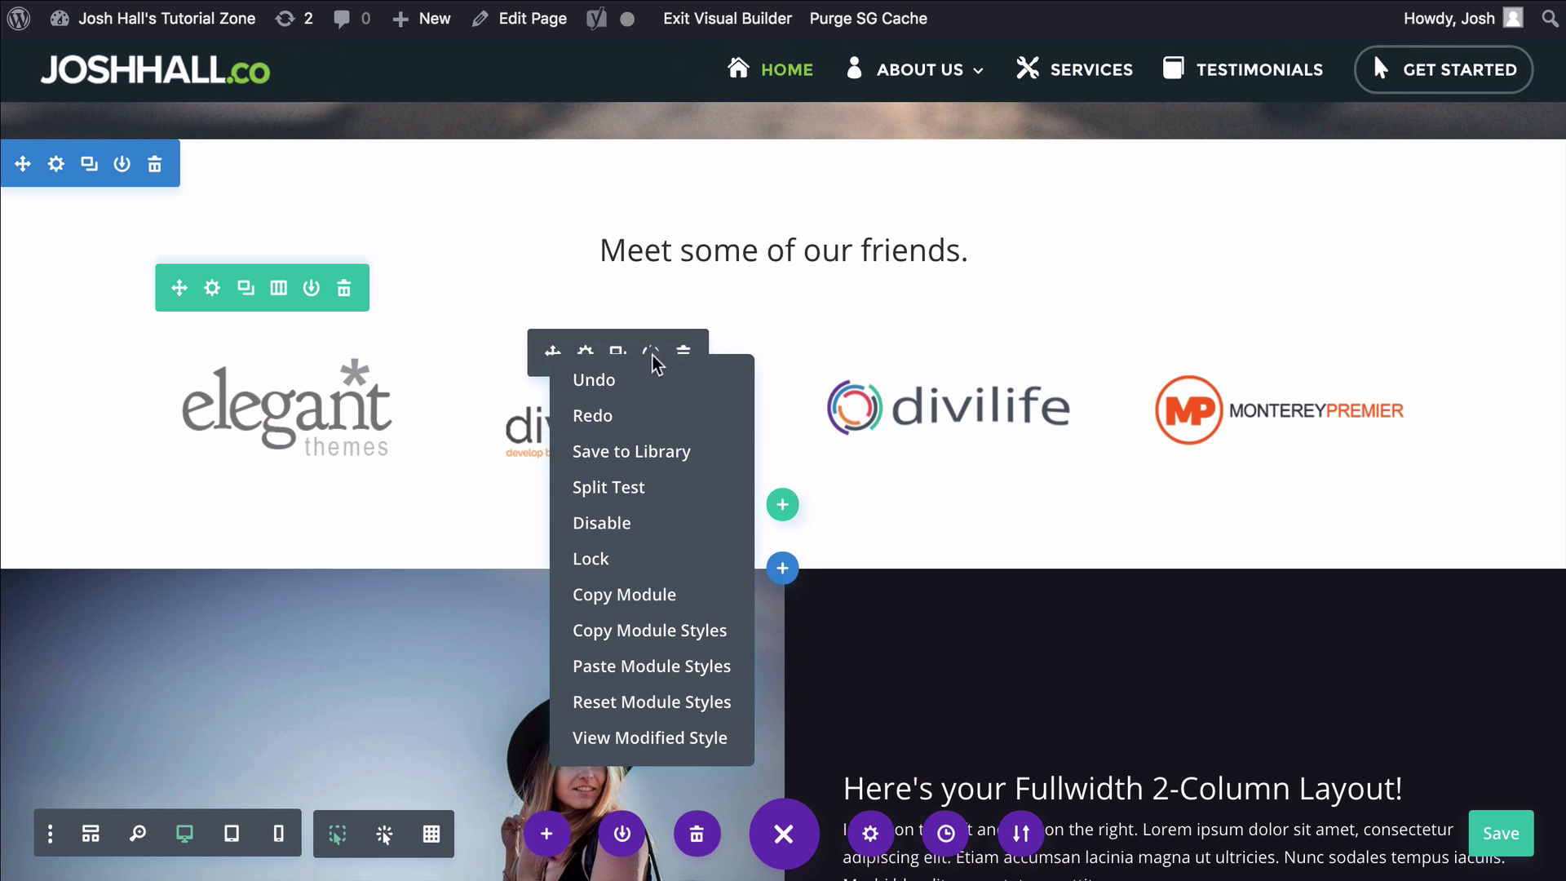
pyautogui.click(662, 666)
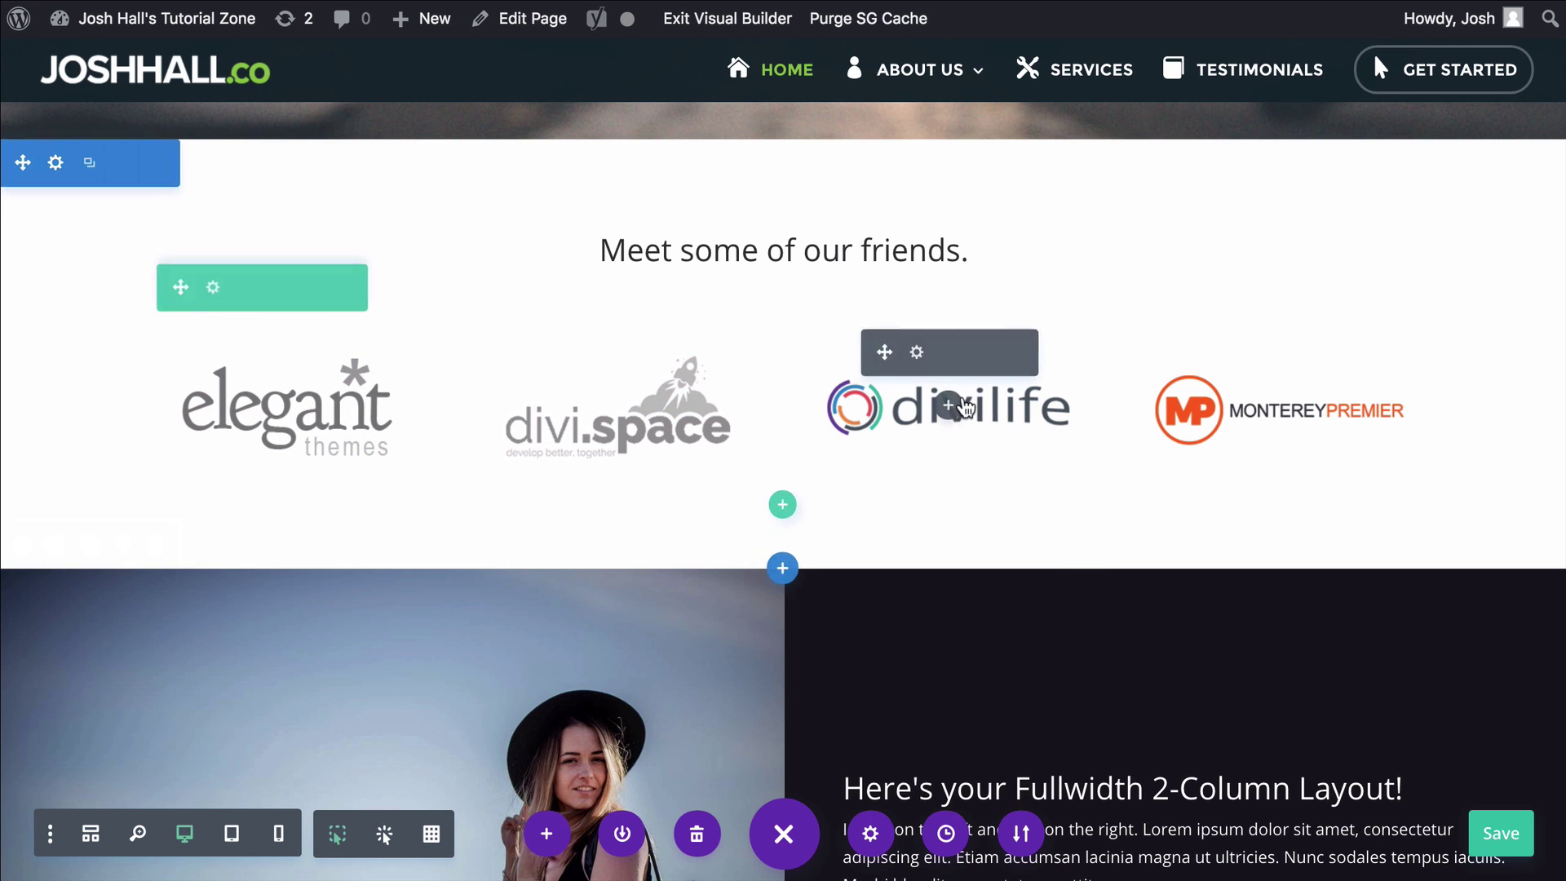
pyautogui.rightClick(978, 405)
pyautogui.click(991, 690)
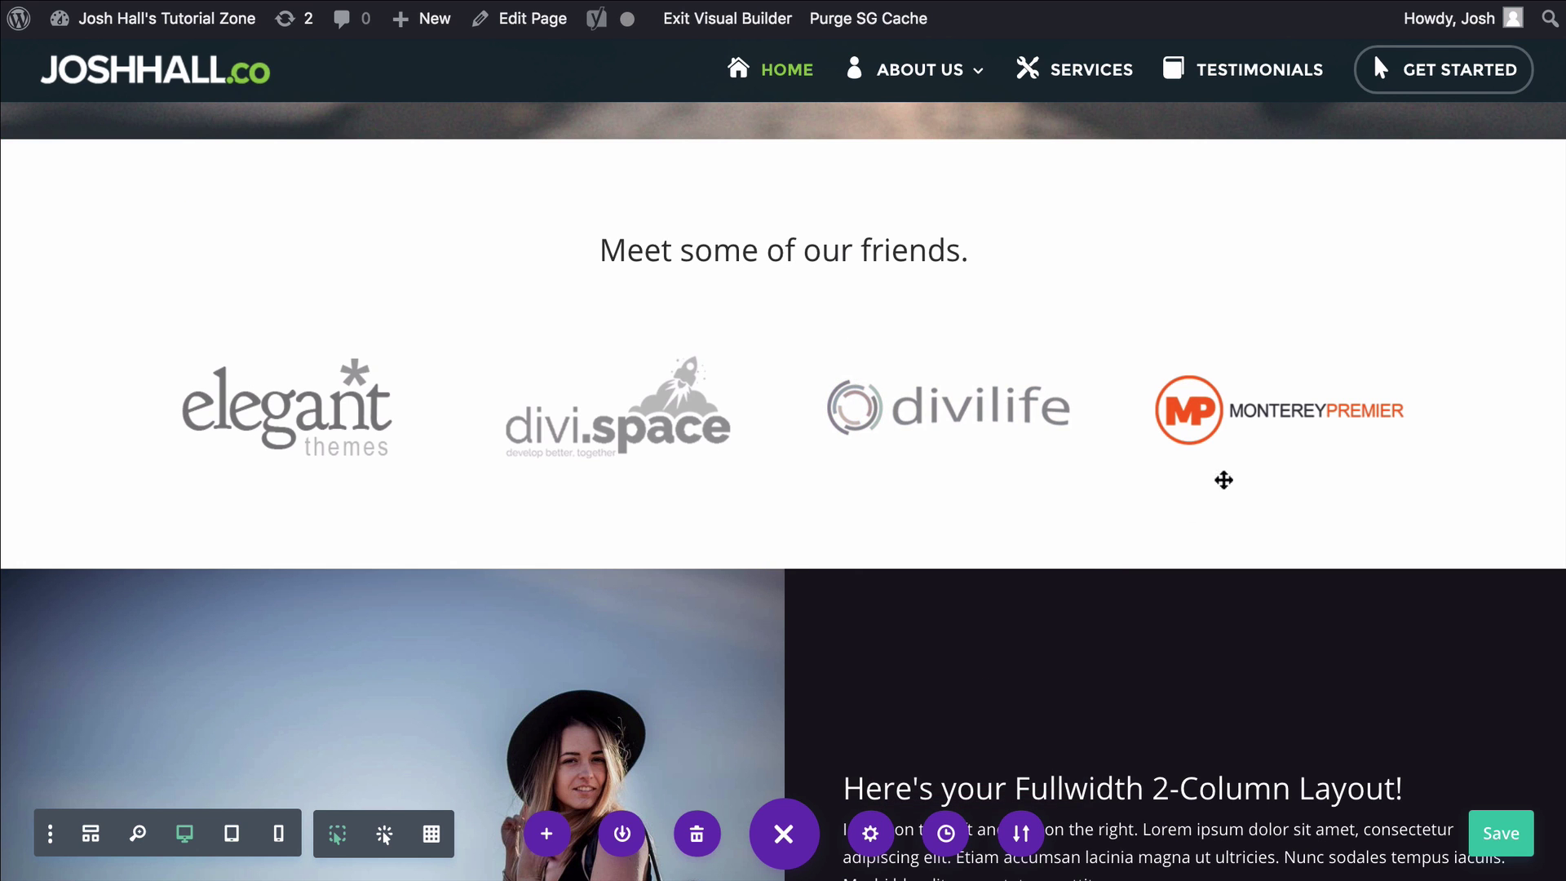
# - Check the Monterey Premier logo's CSS class setting and paste the copied module styles onto that logo
pyautogui.rightClick(1311, 371)
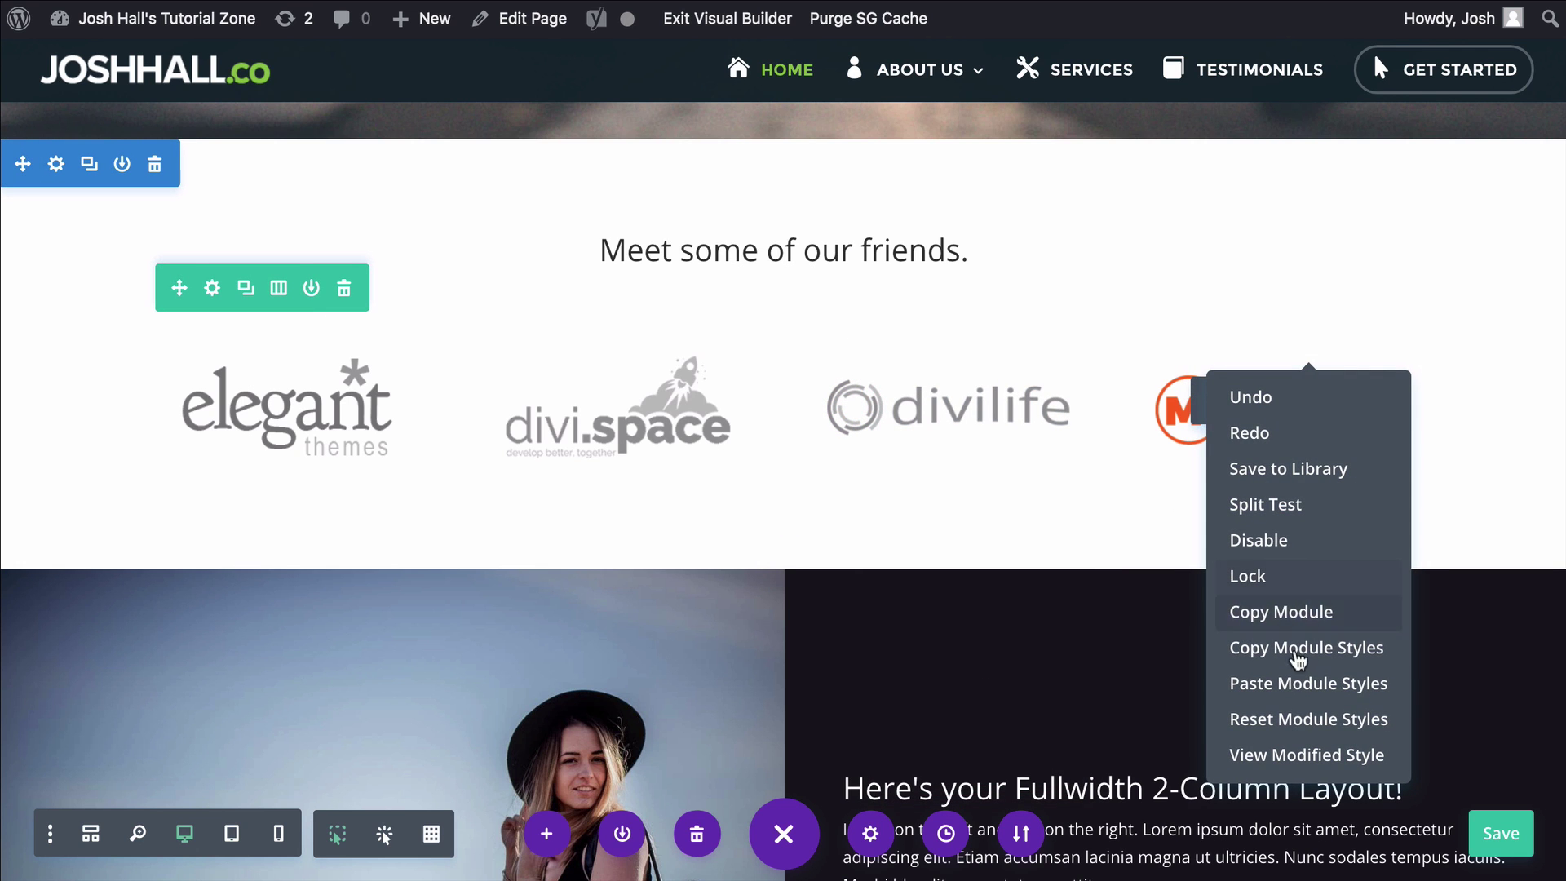
pyautogui.hotkey('ctrl', 's')
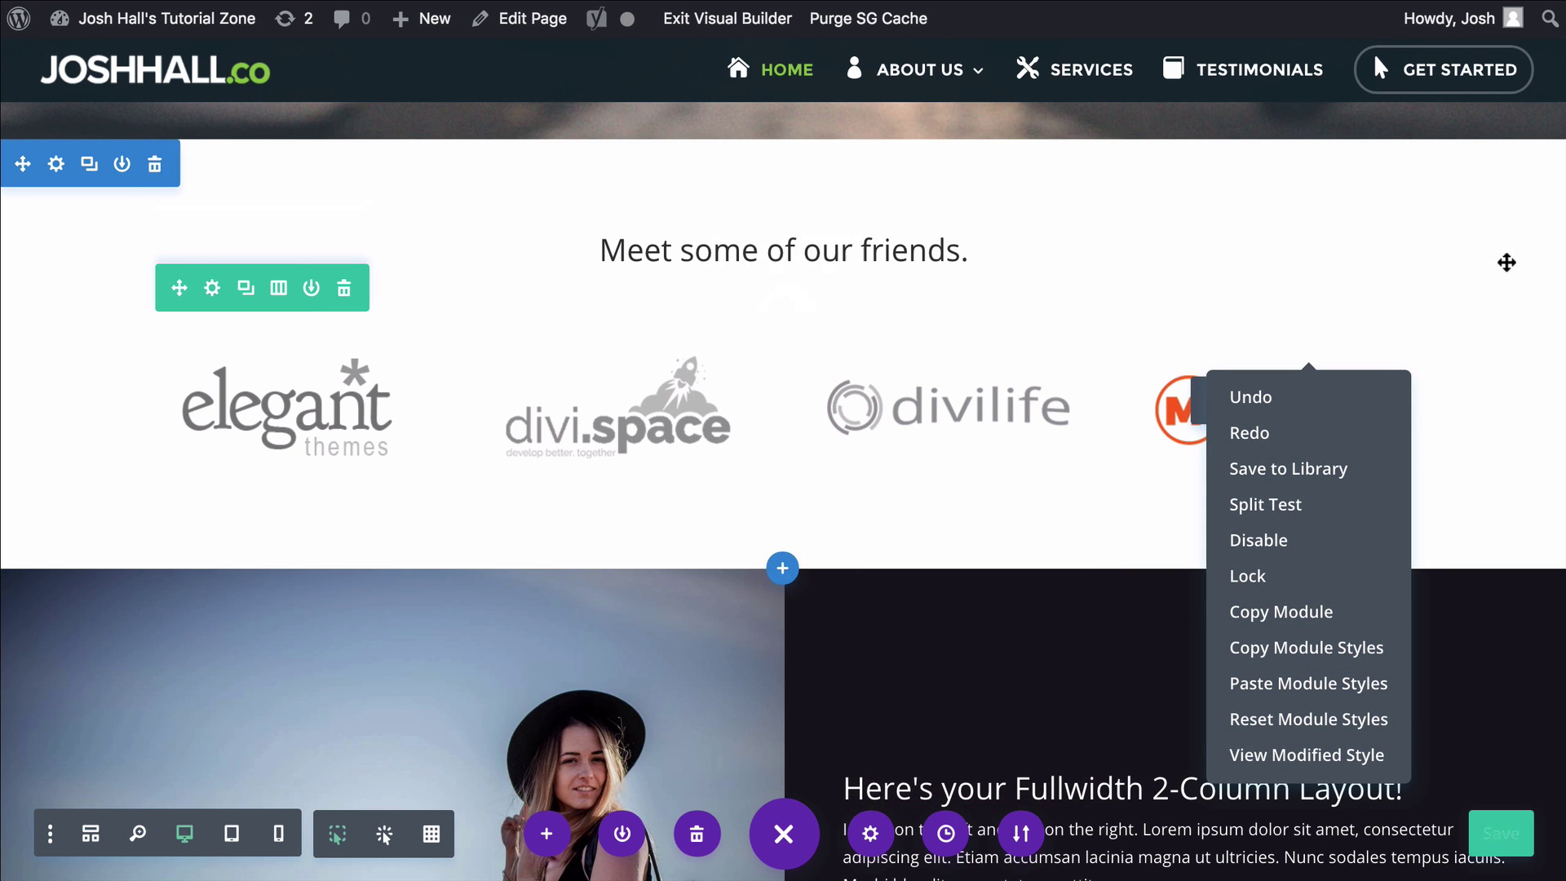
pyautogui.click(1247, 356)
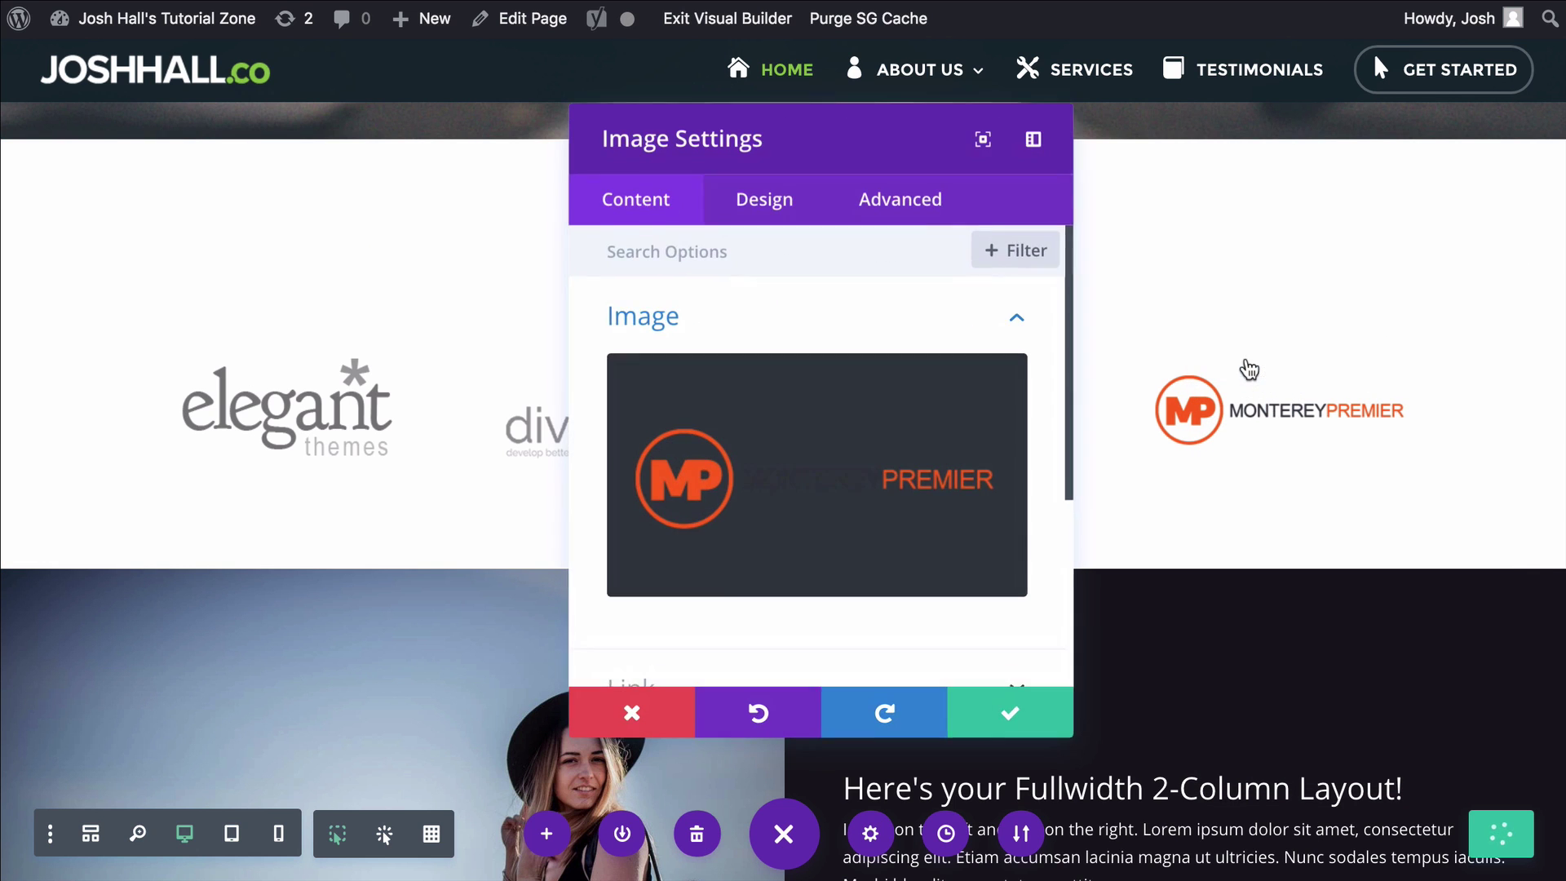
pyautogui.click(896, 222)
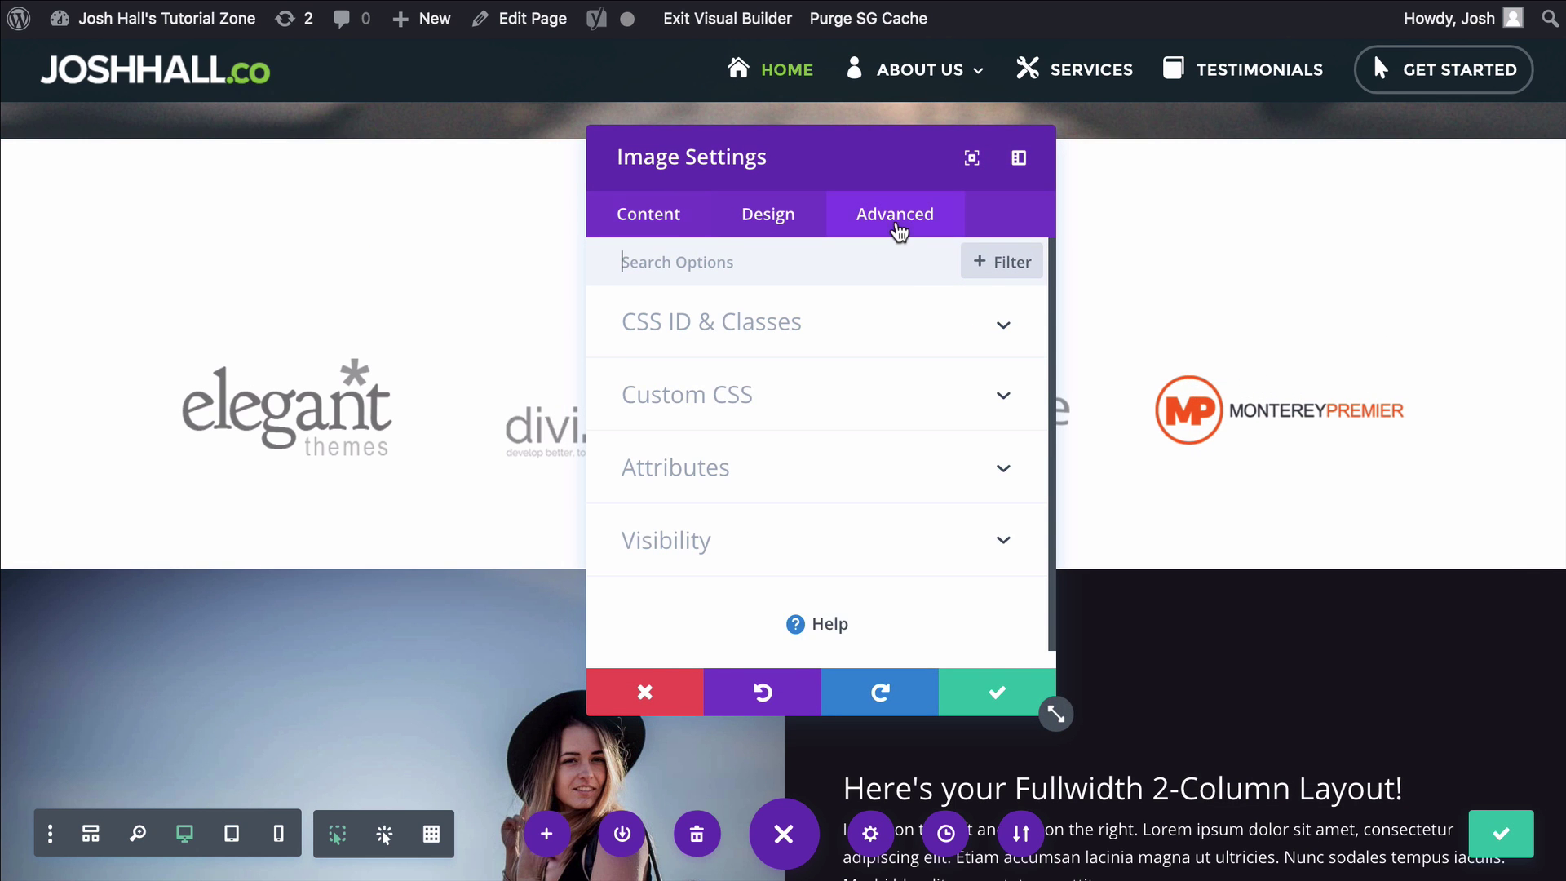
pyautogui.click(846, 333)
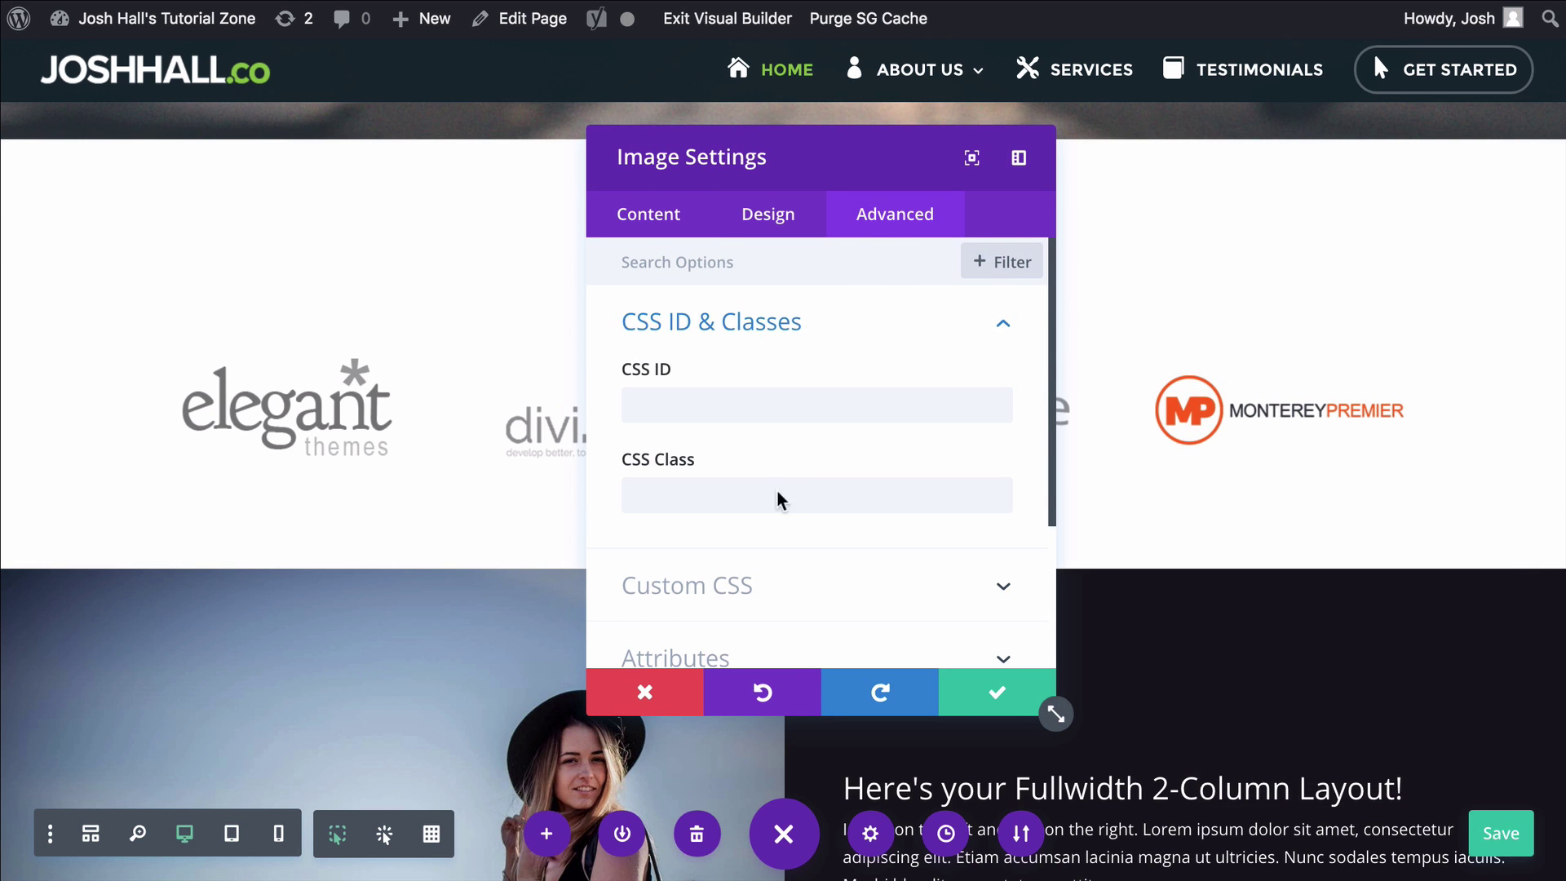
pyautogui.click(991, 679)
pyautogui.rightClick(1279, 405)
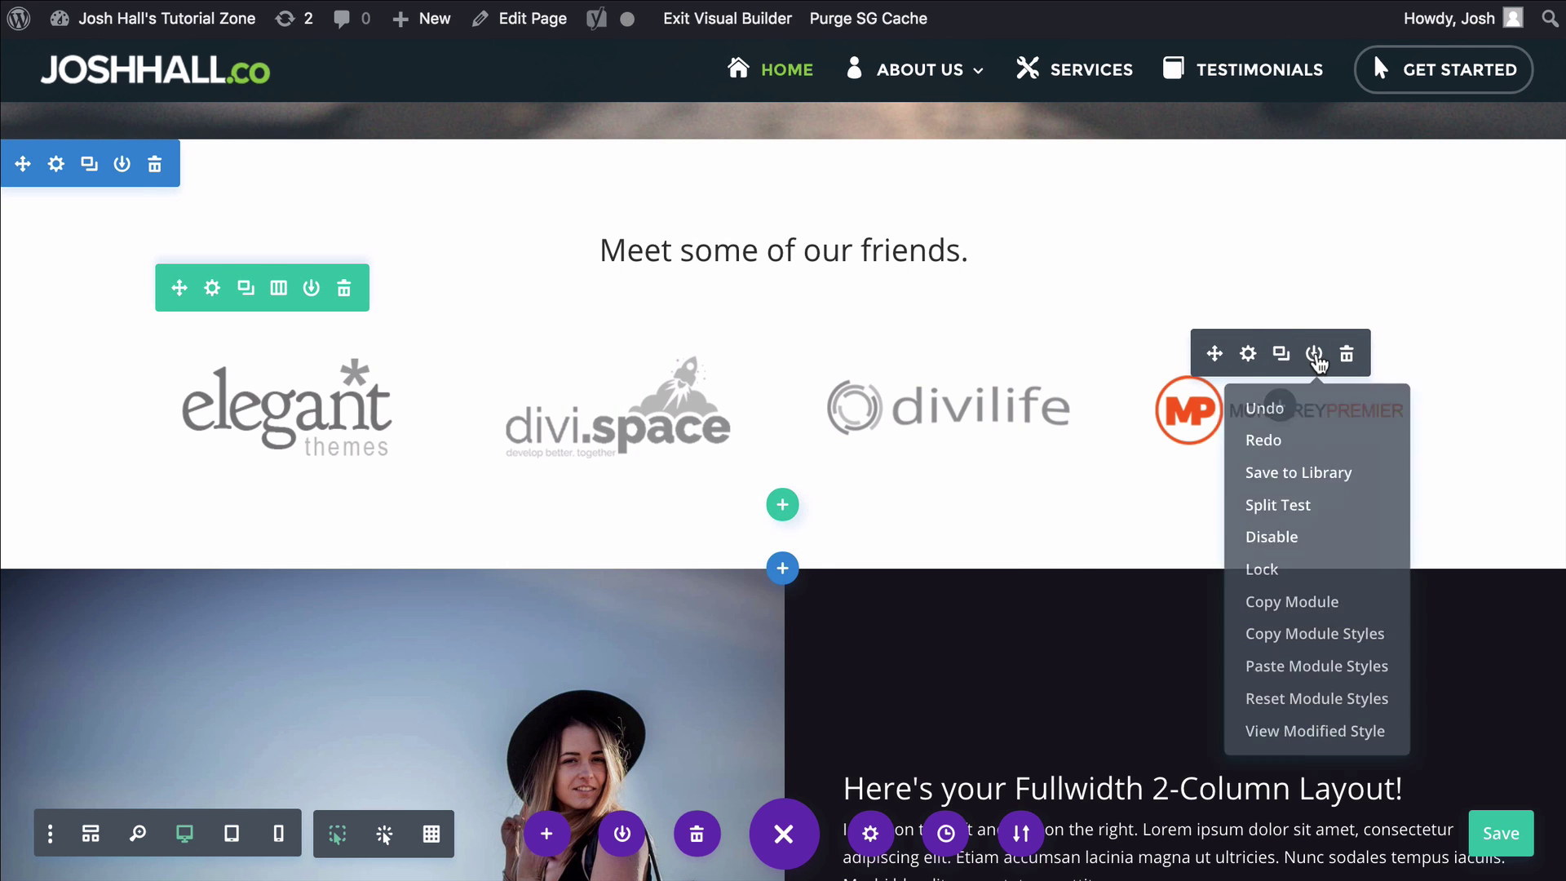
pyautogui.click(1302, 669)
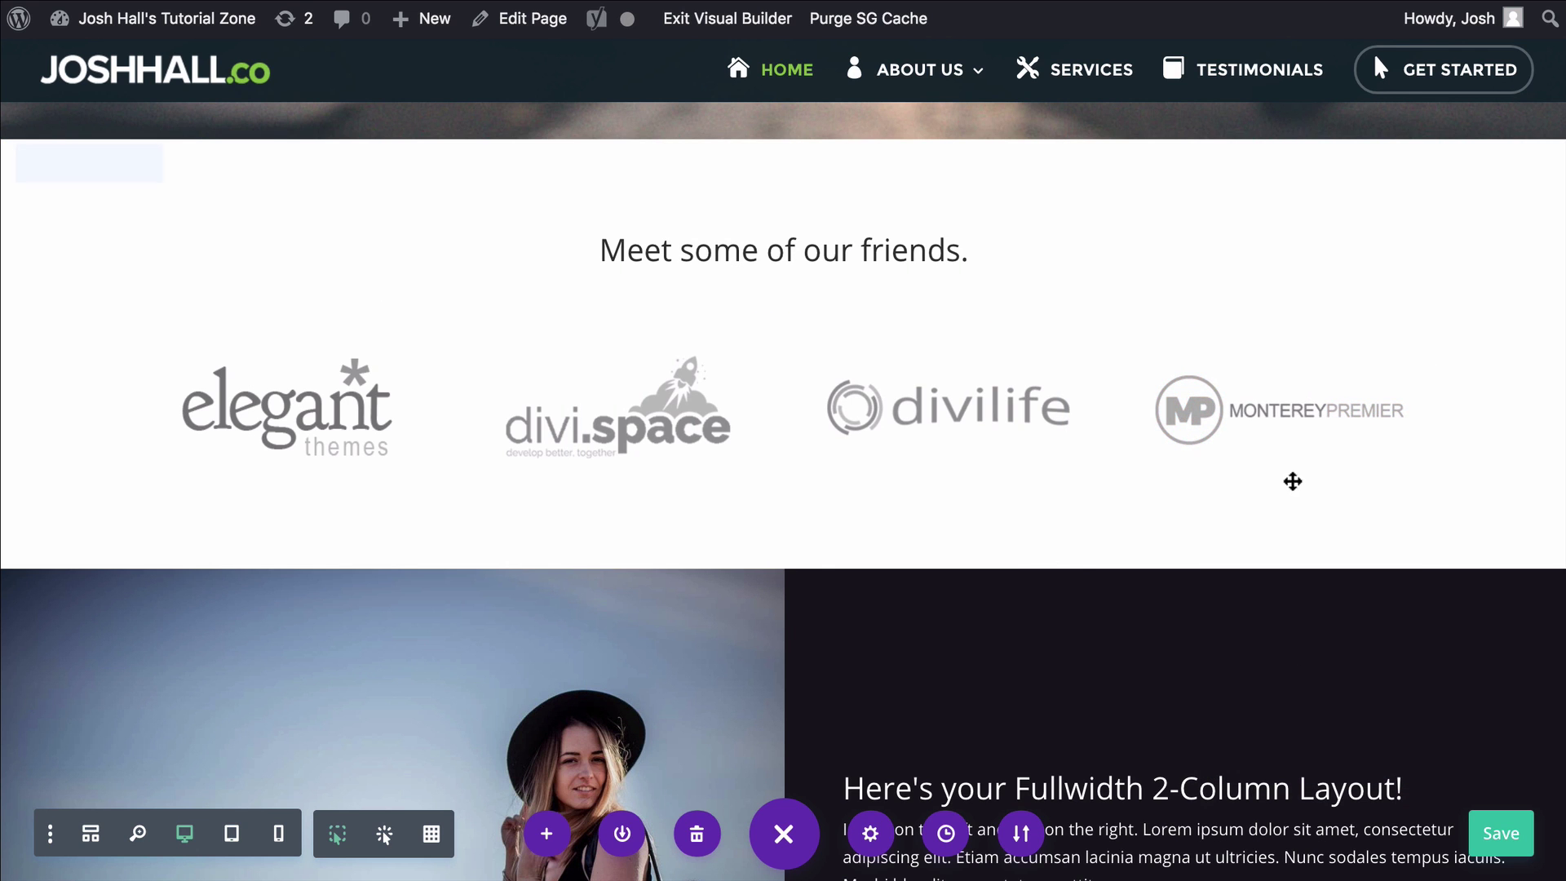
# - Verify the Monterey Premier logo's CSS class, save the page and exit the Visual Builder to view the logos
pyautogui.click(1245, 347)
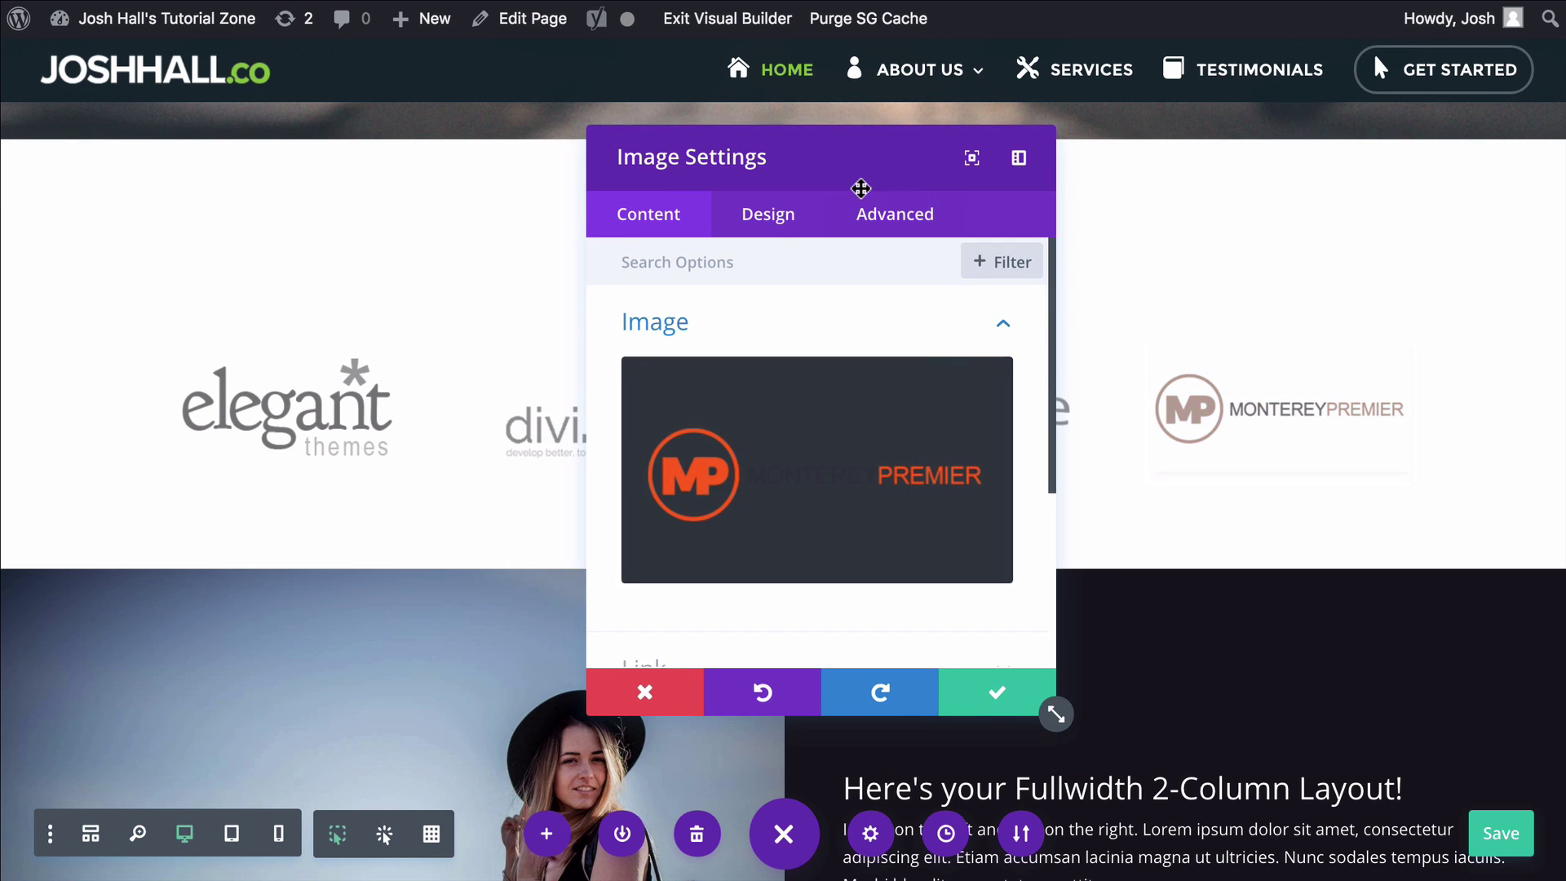
pyautogui.click(882, 221)
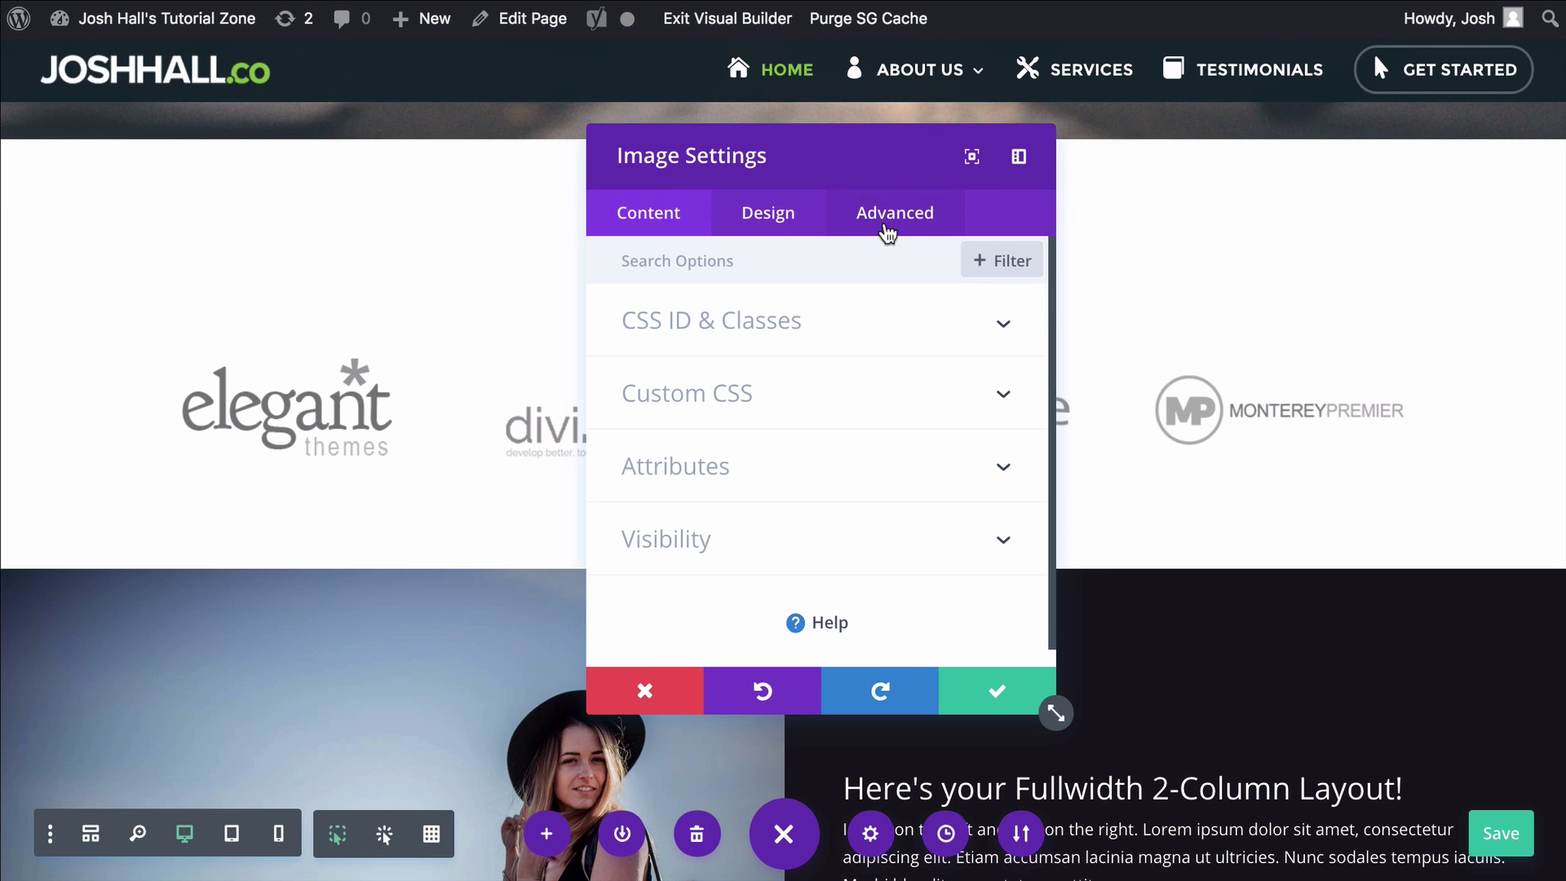
pyautogui.click(817, 303)
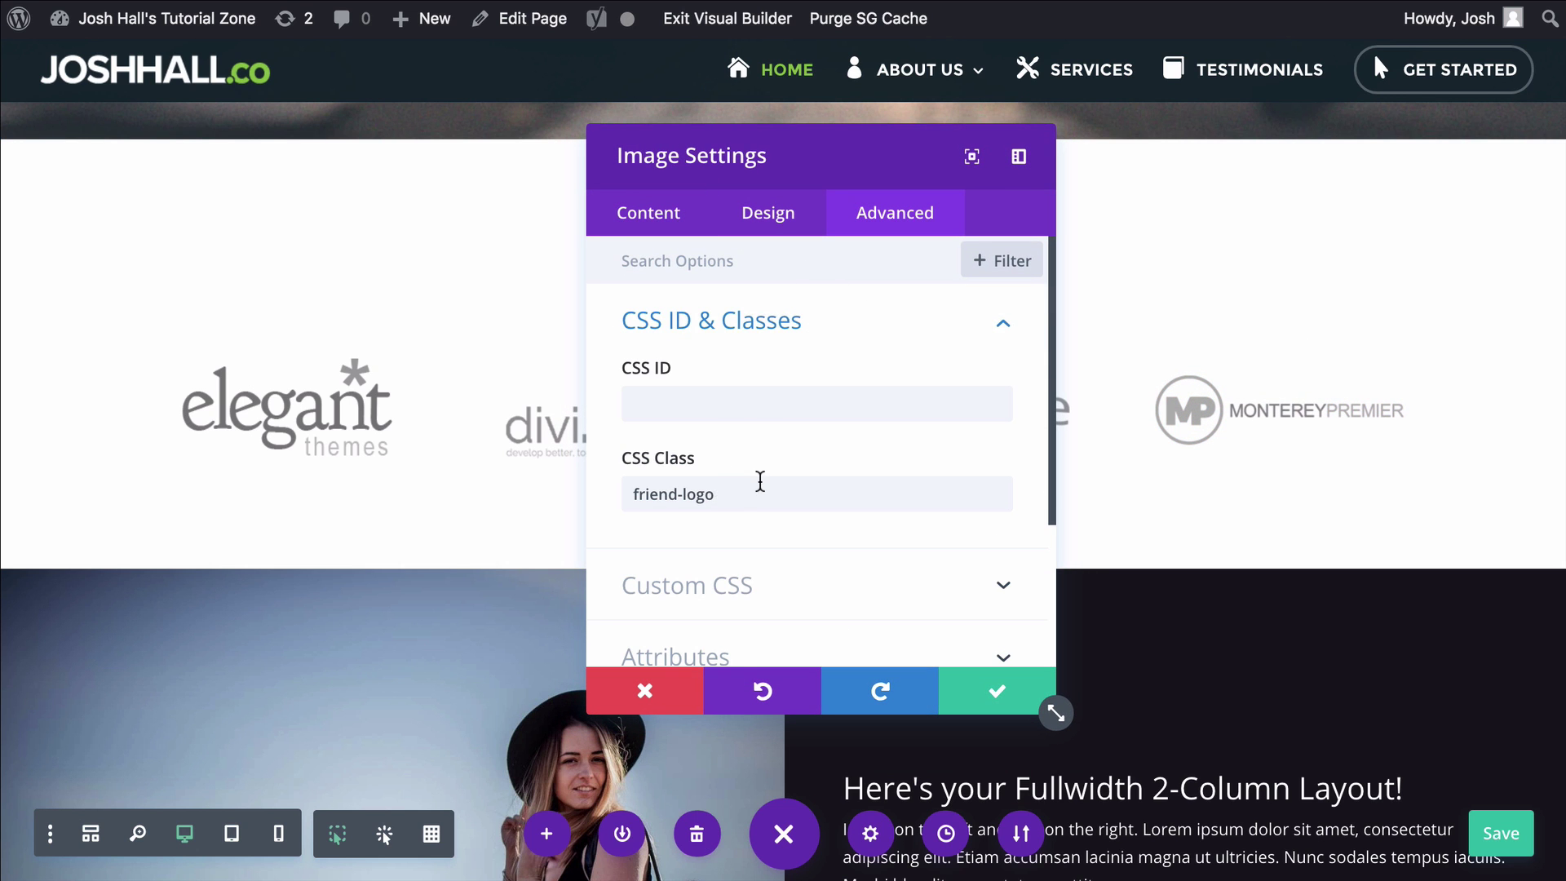
pyautogui.click(979, 674)
pyautogui.hotkey('ctrl', 's')
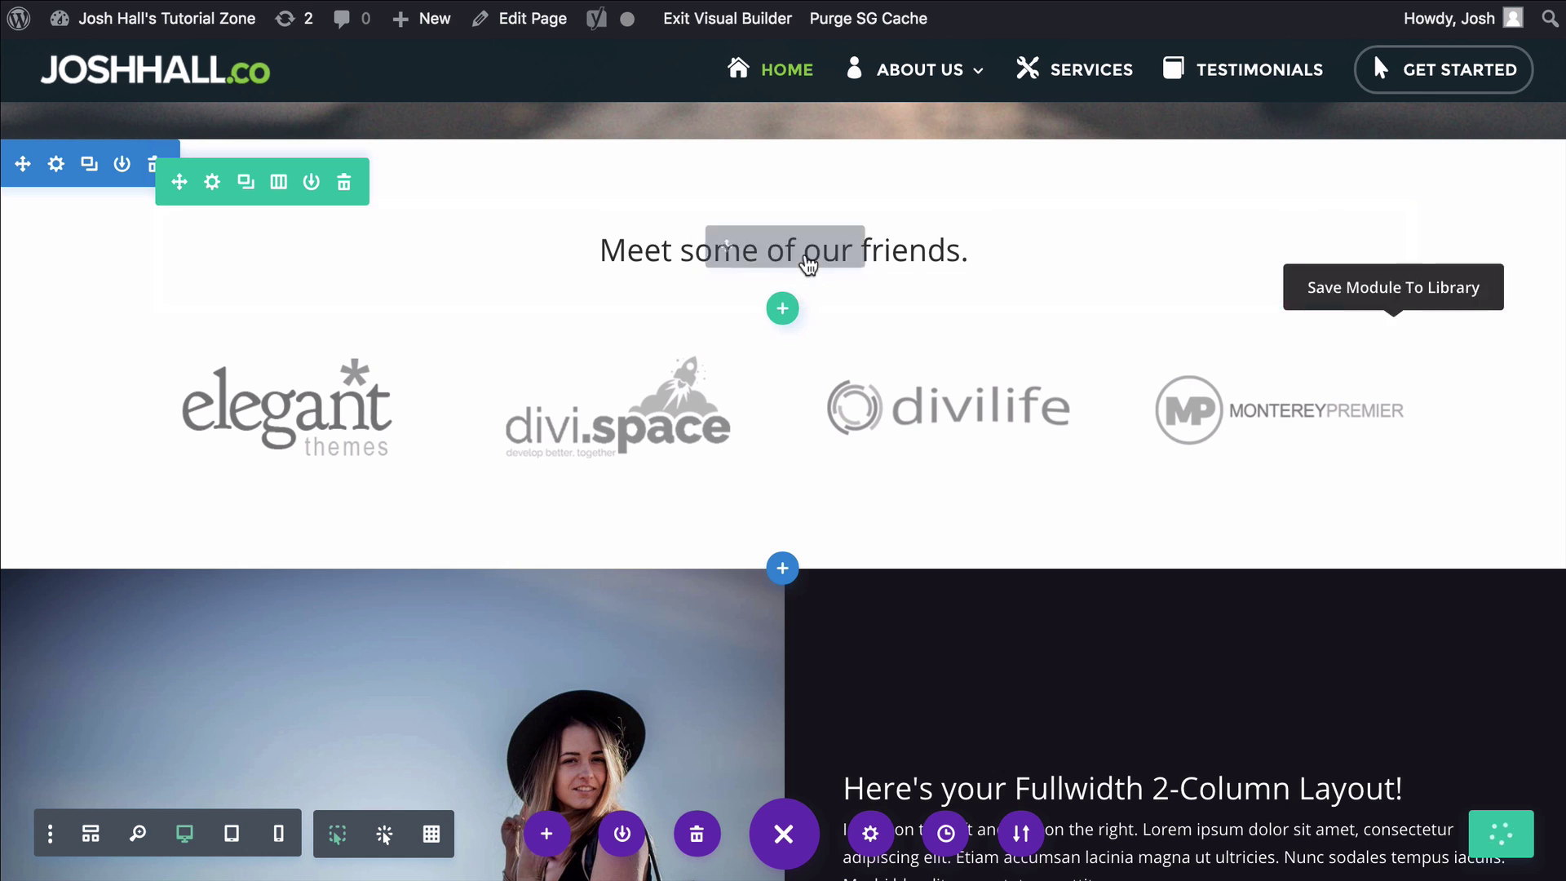
pyautogui.click(740, 24)
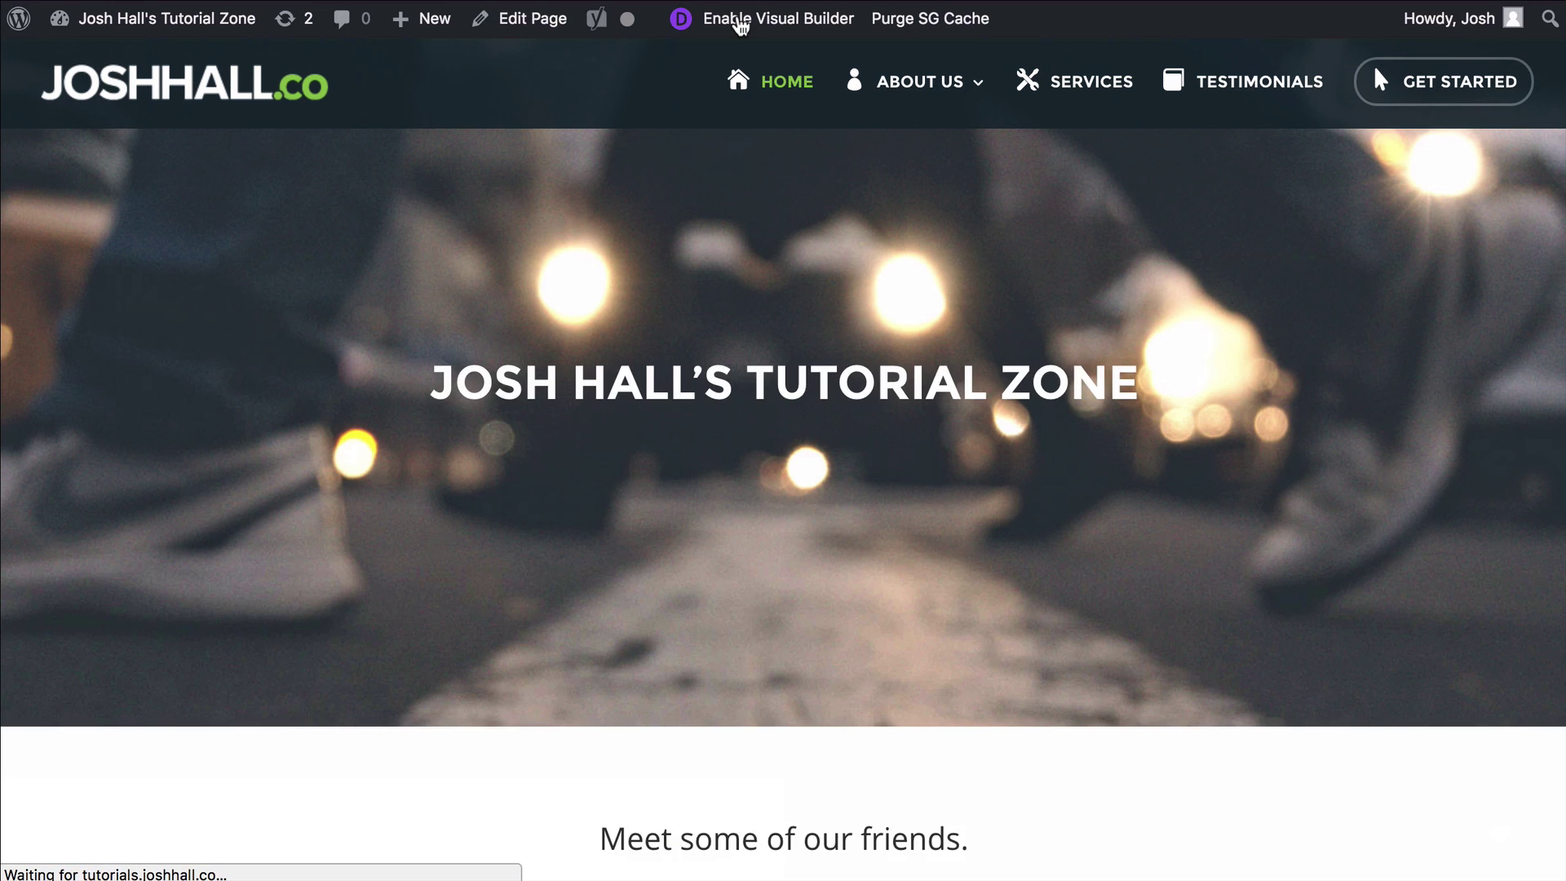
pyautogui.scroll(-8, 1387, 164)
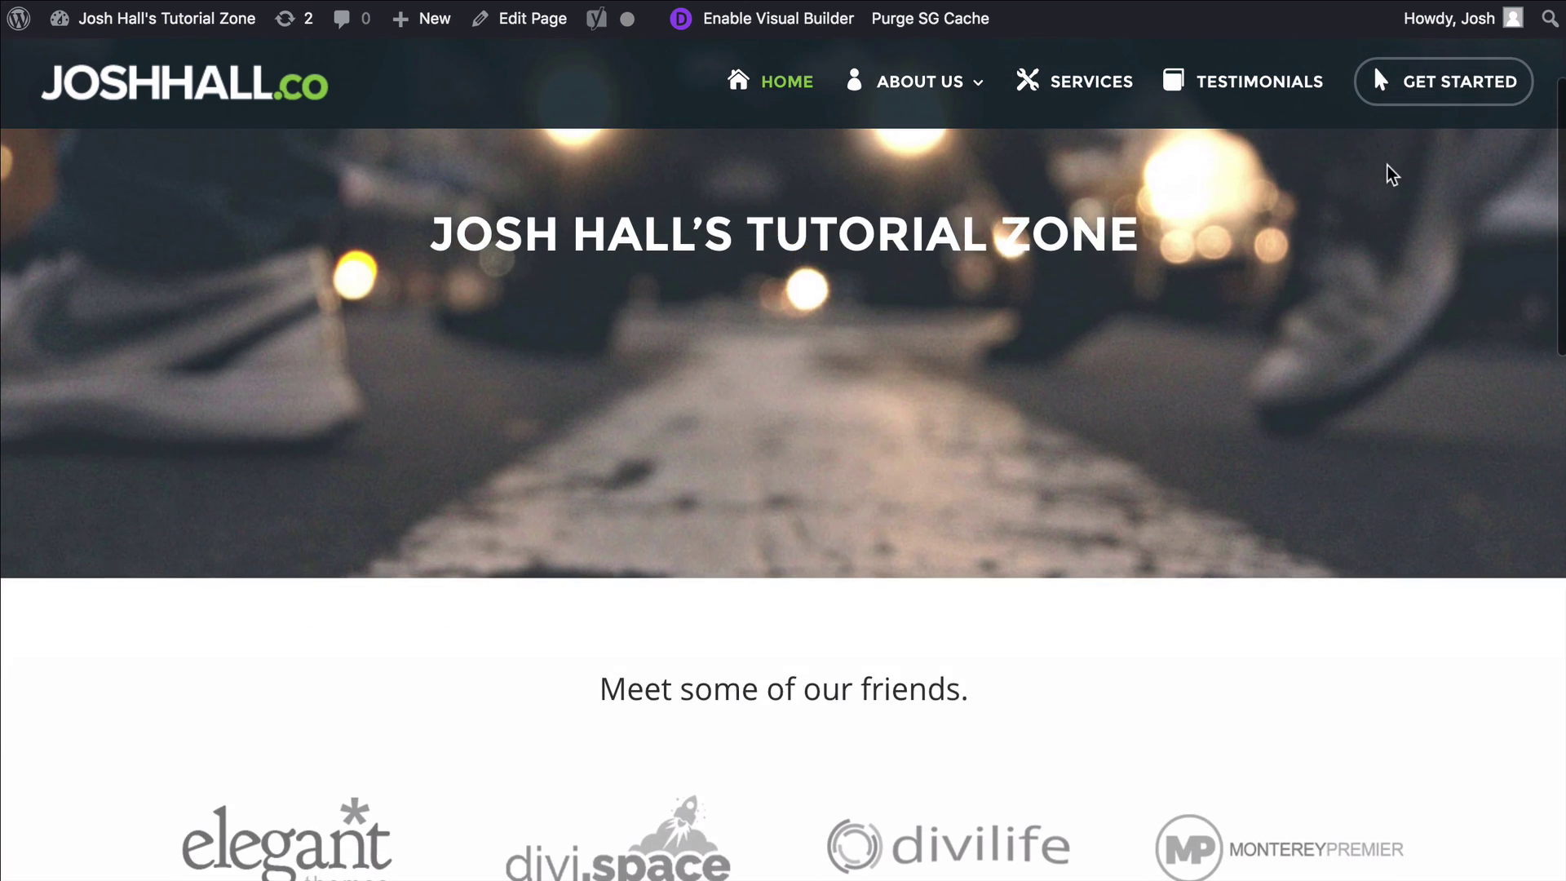